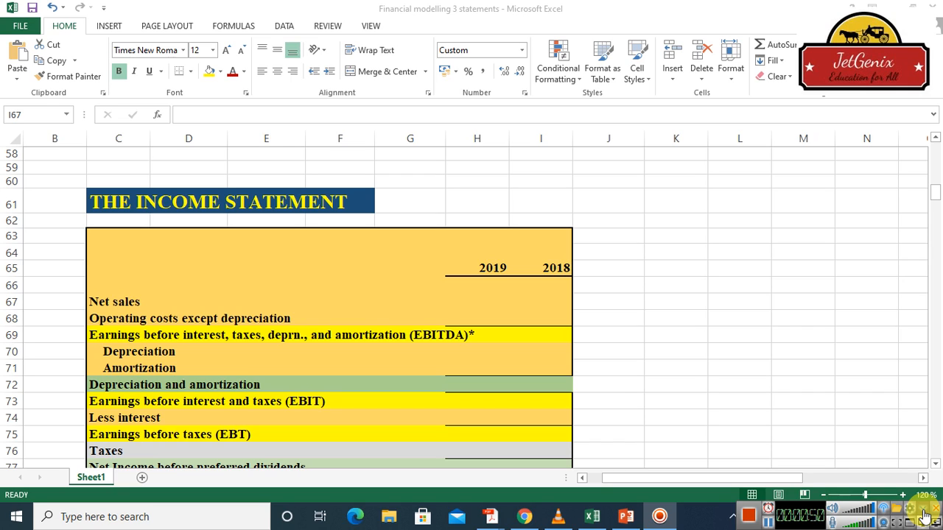
Step: Enter the 2018 figures for net sales as 3100 and operating costs except depreciation as 2250
click(548, 292)
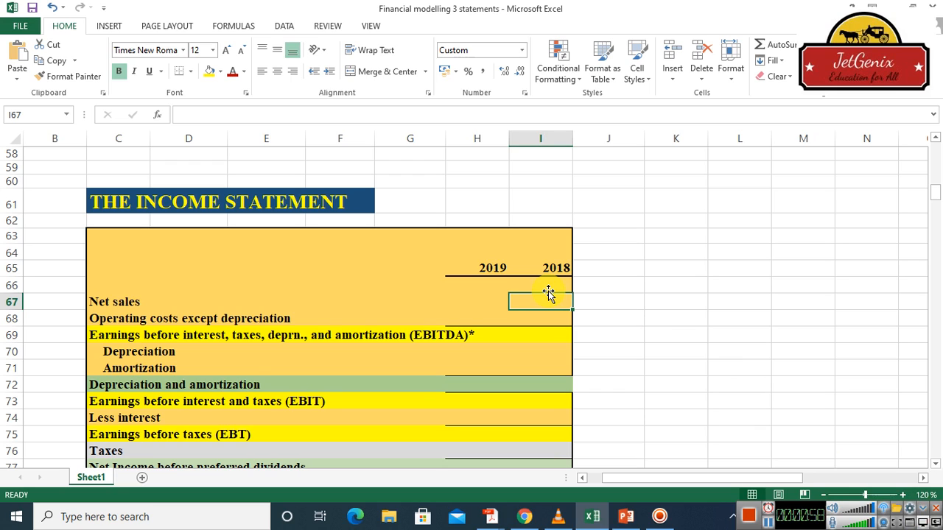
text(31)
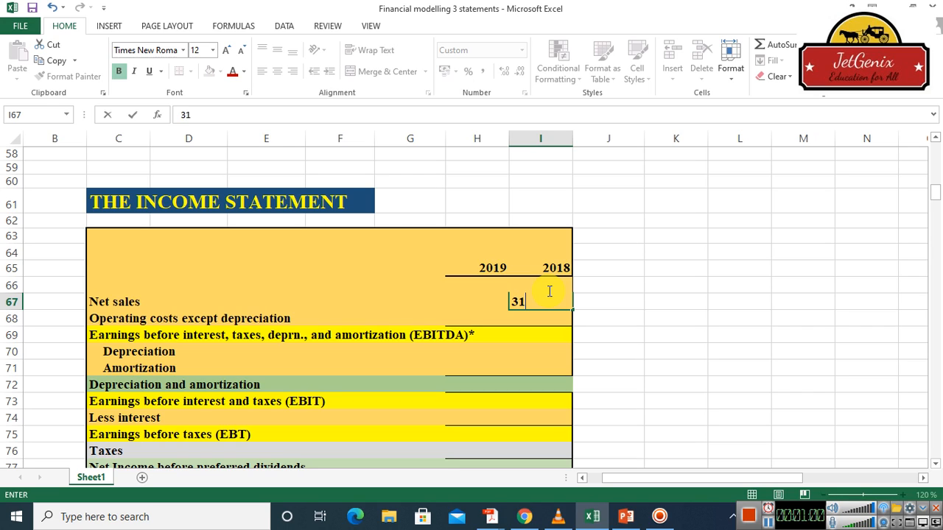
text(00)
key(Return)
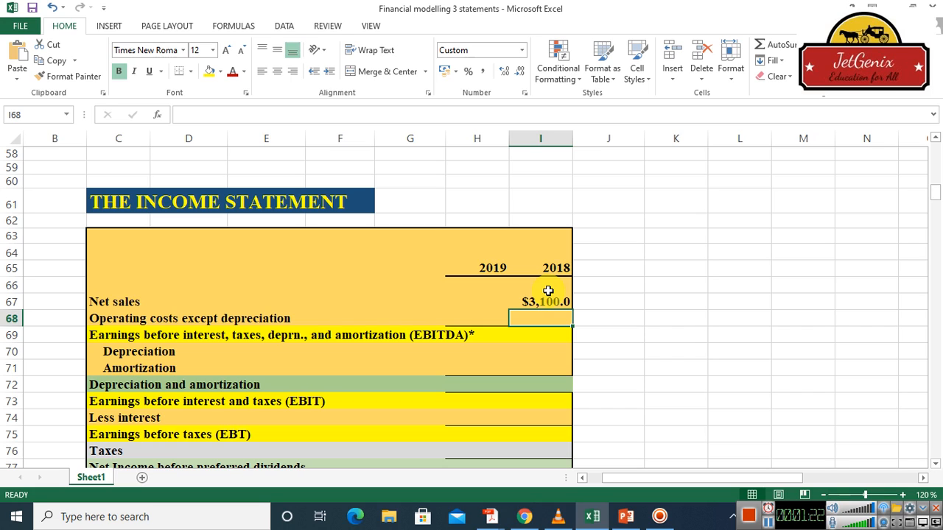
text(2250)
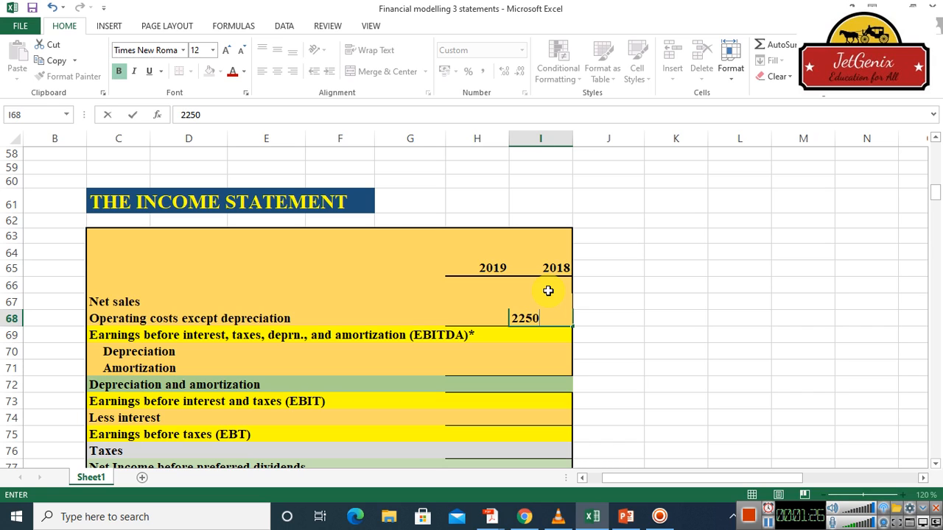
key(Return)
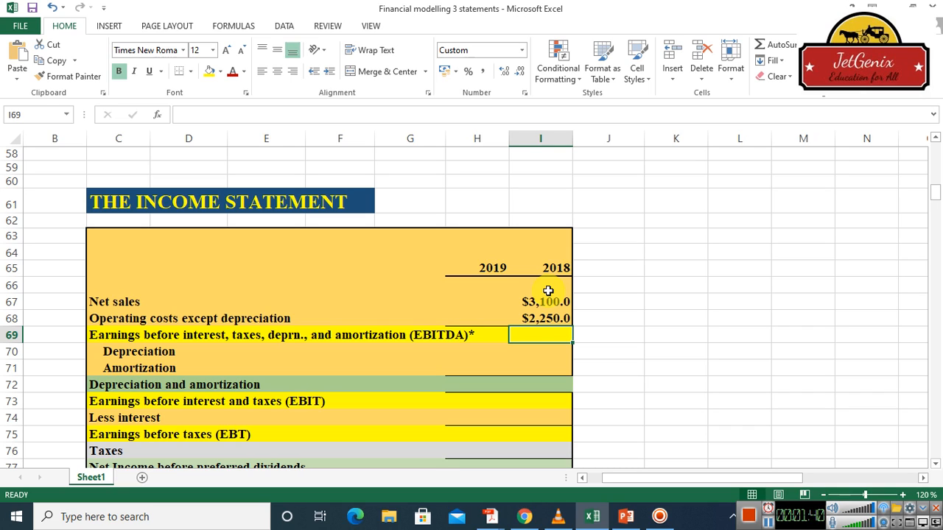
Step: Calculate 2018 EBITDA in I69 as net sales minus operating costs with the formula =I67-I68
text(=)
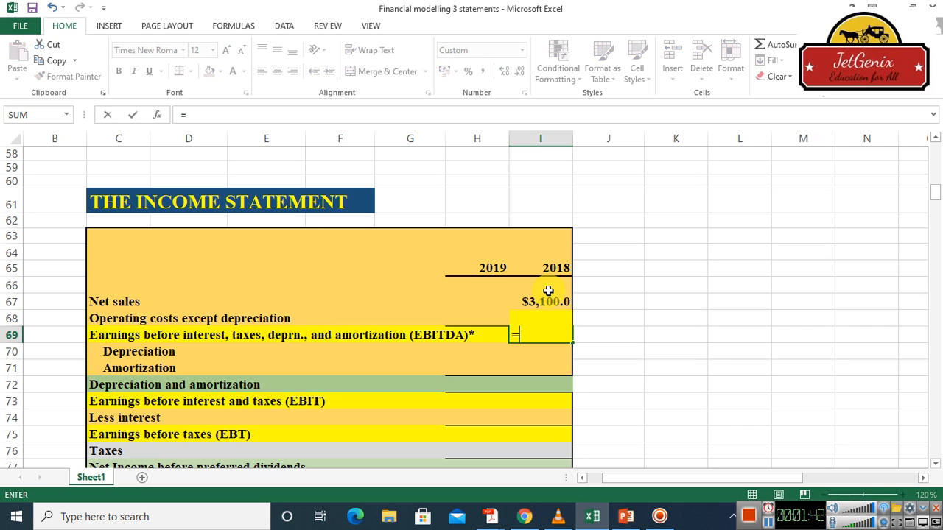
text(sum)
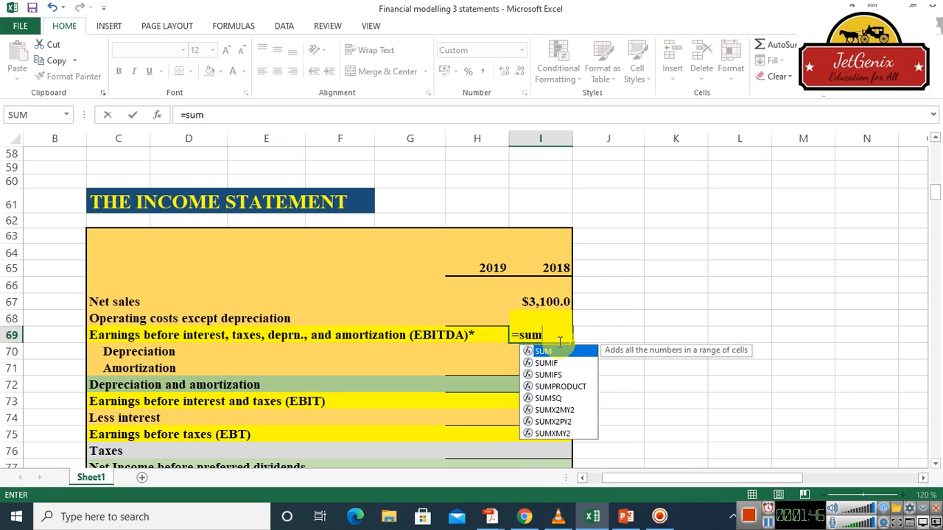
key(BackSpace)
key(BackSpace)
key(BackSpace)
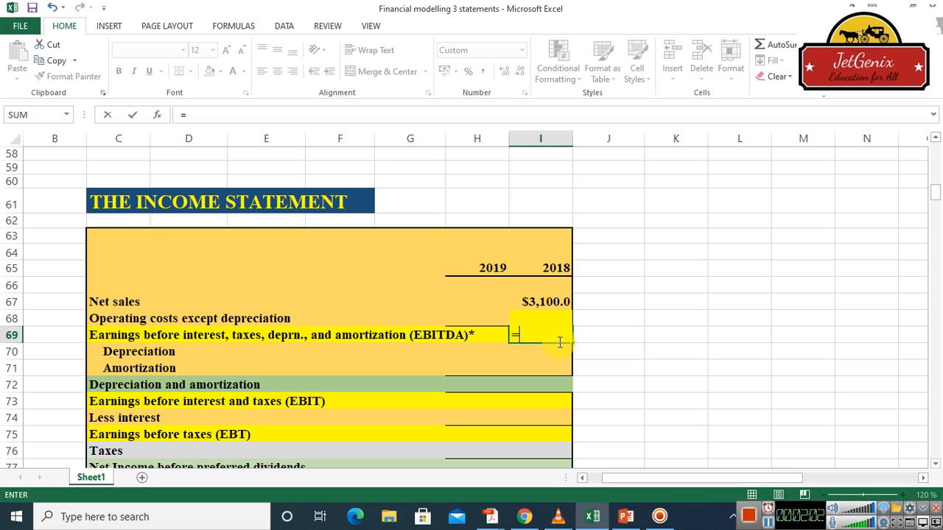
click(544, 304)
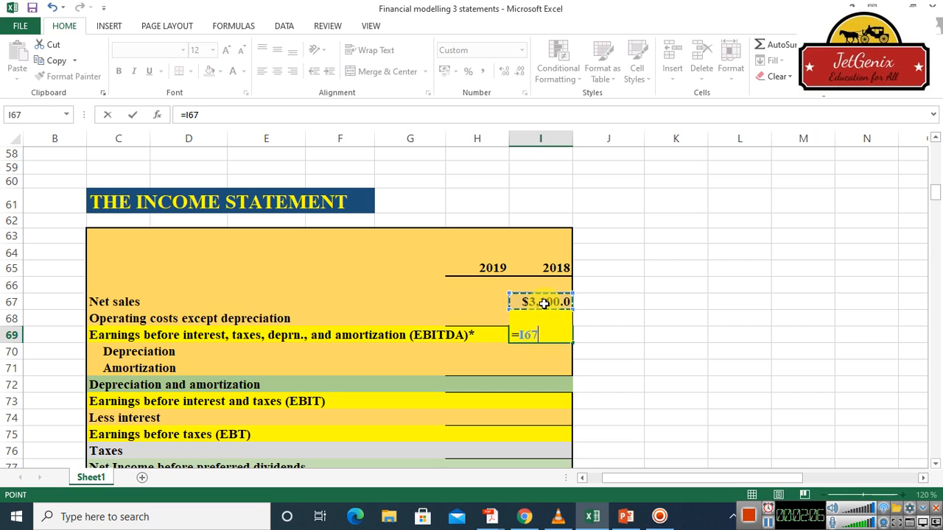
text(-)
key(Up)
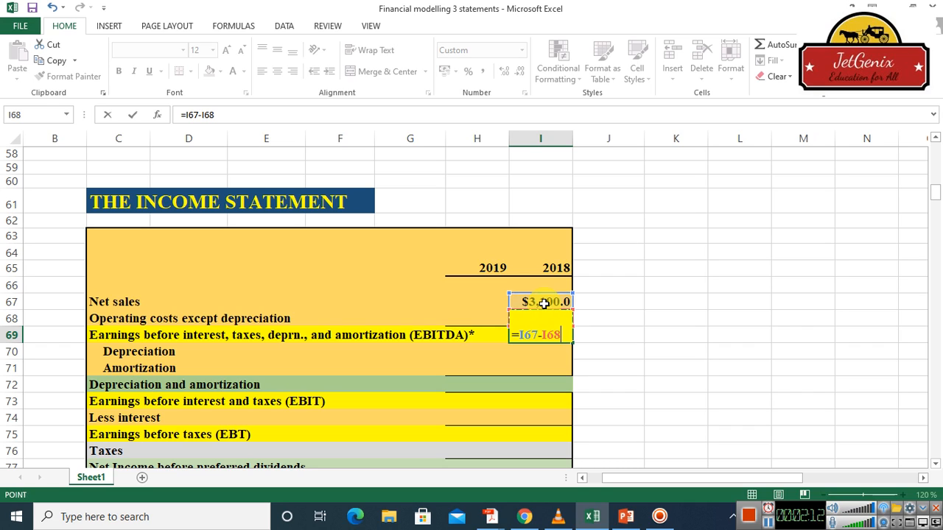
key(Return)
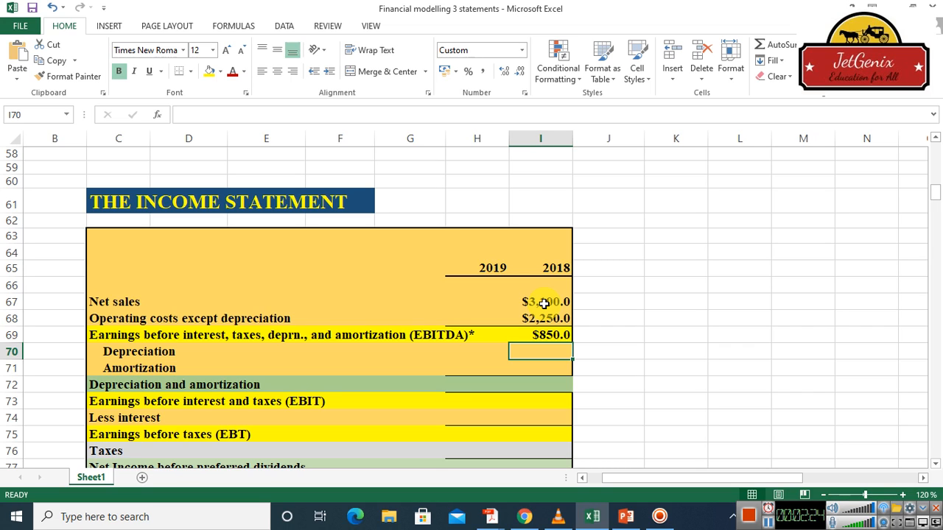
Step: Enter 87 as the 2018 depreciation and total depreciation and amortization in I72 with =SUM(I70:I71)
text(87)
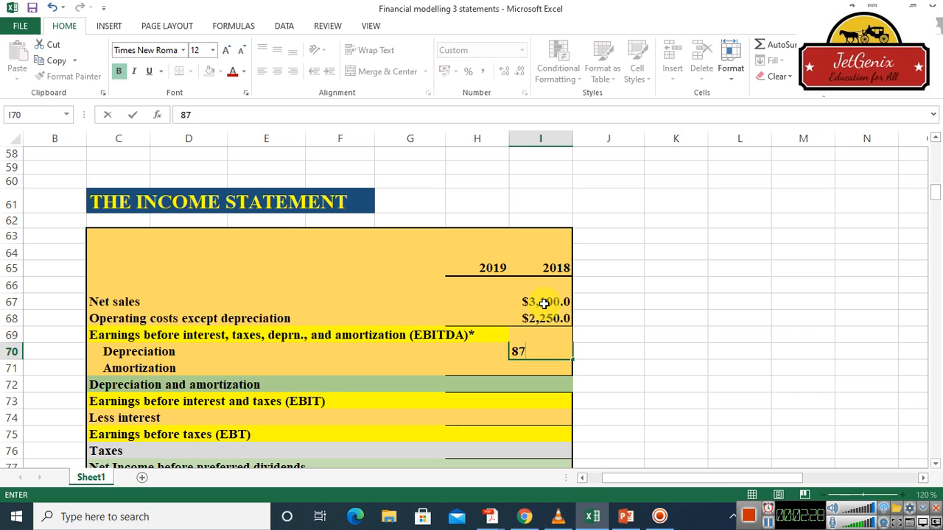
key(Return)
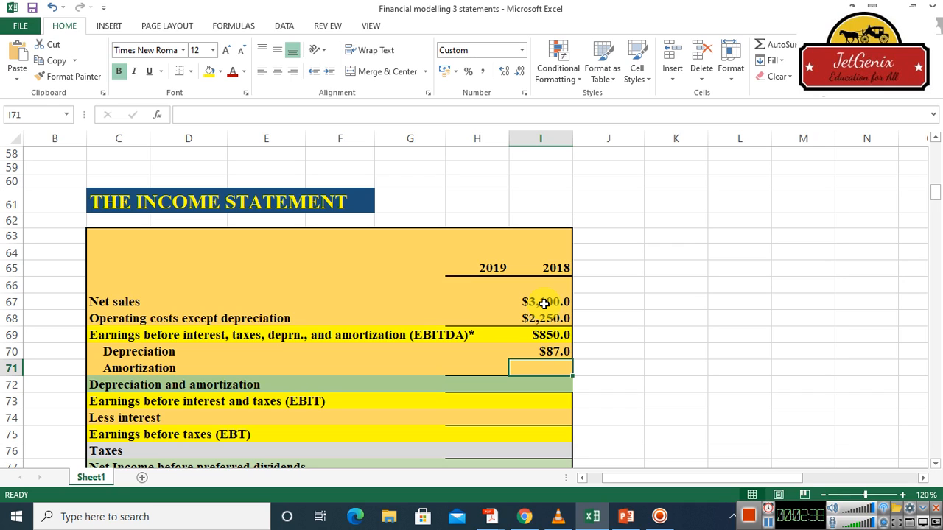
key(Down)
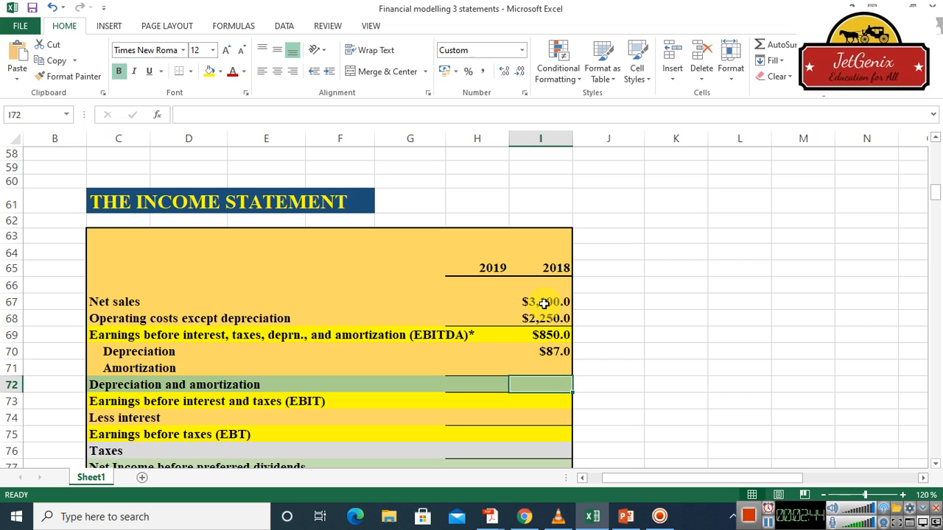
text(=)
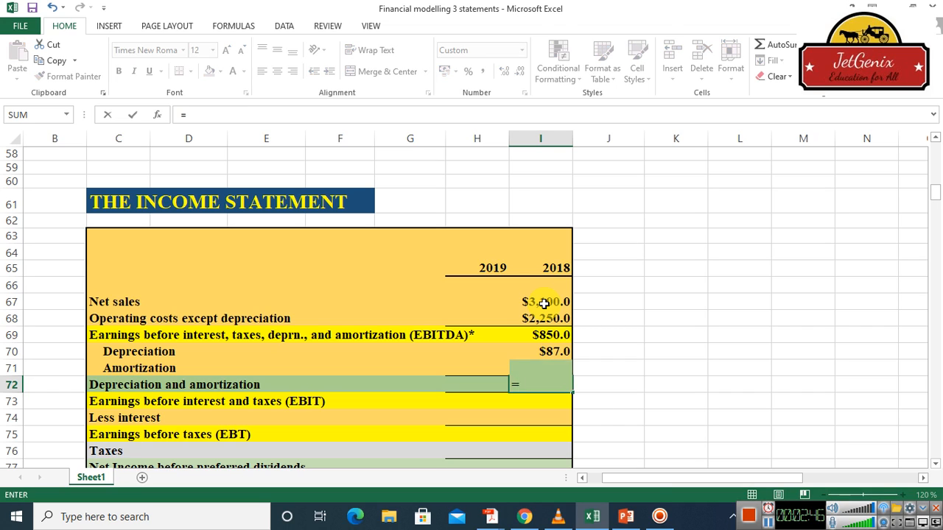
text(sum)
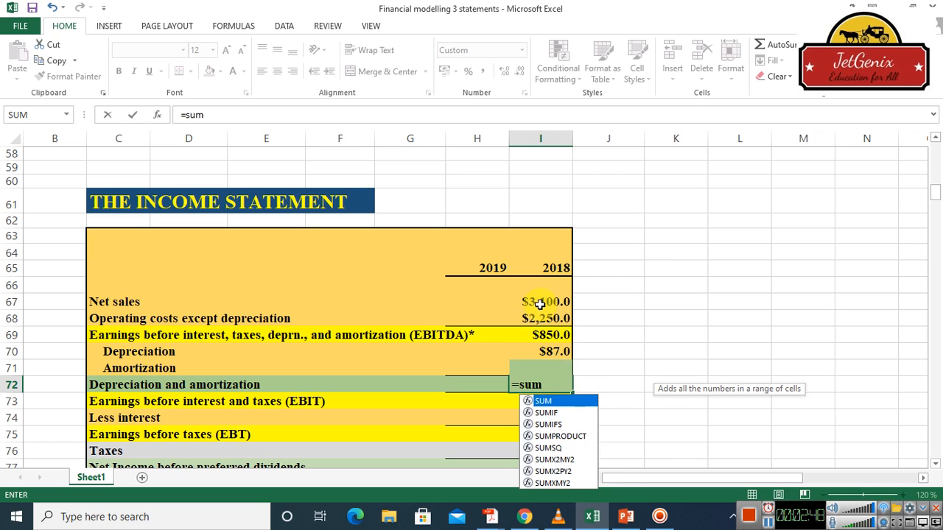
double_click(560, 402)
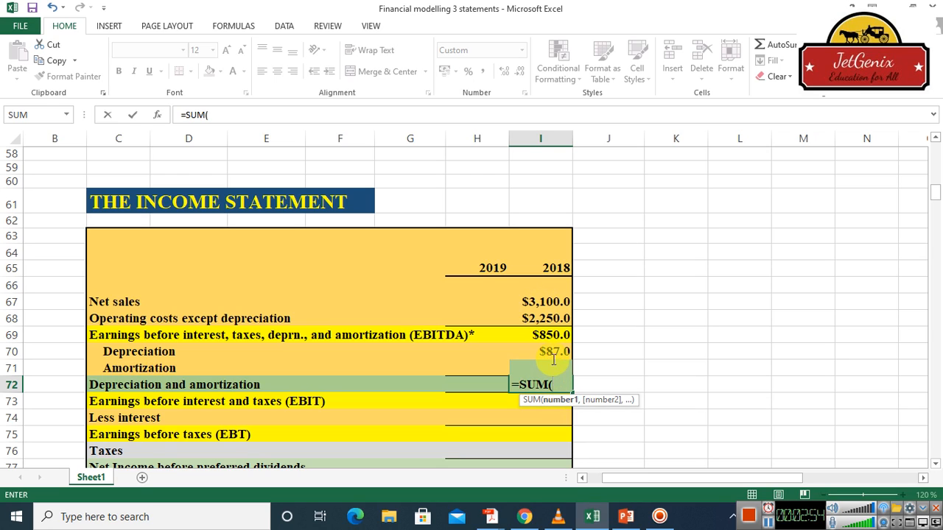
drag(554, 357, 551, 369)
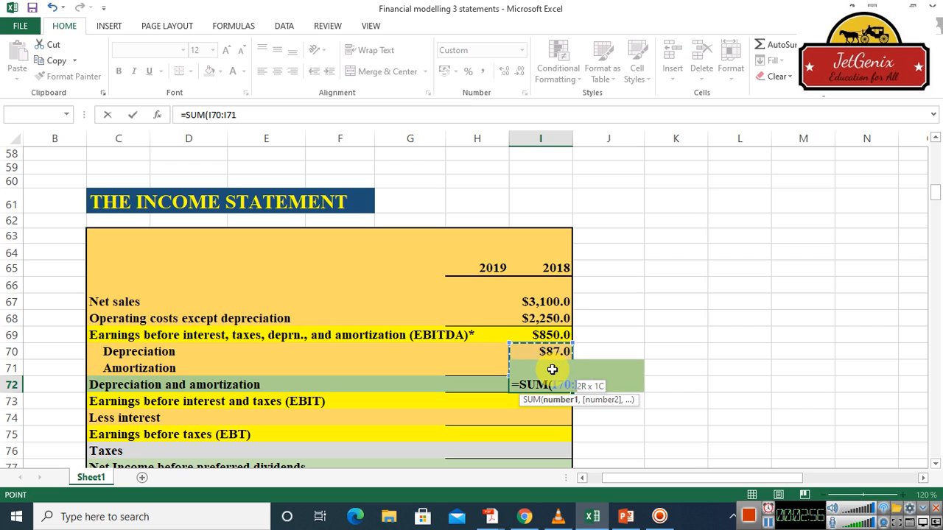
key(Return)
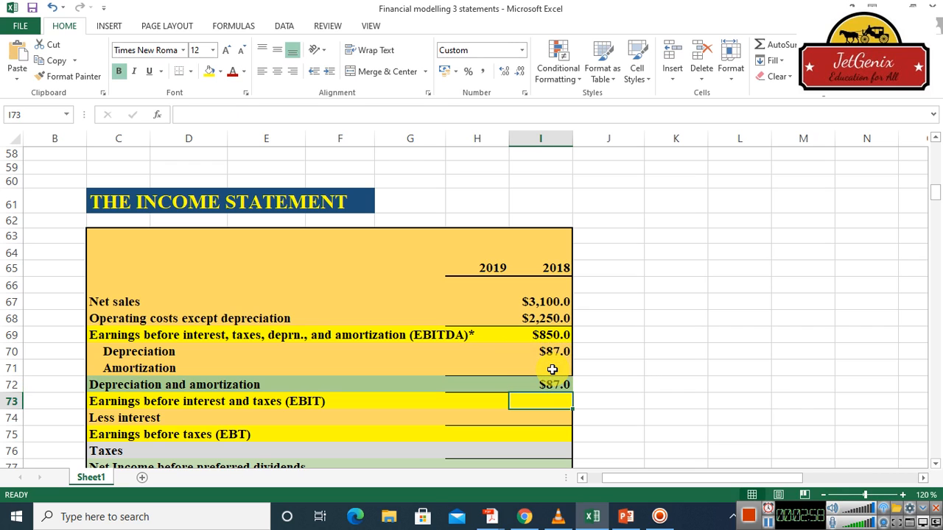
Step: Enter 0 as the 2018 amortization in I71
click(554, 367)
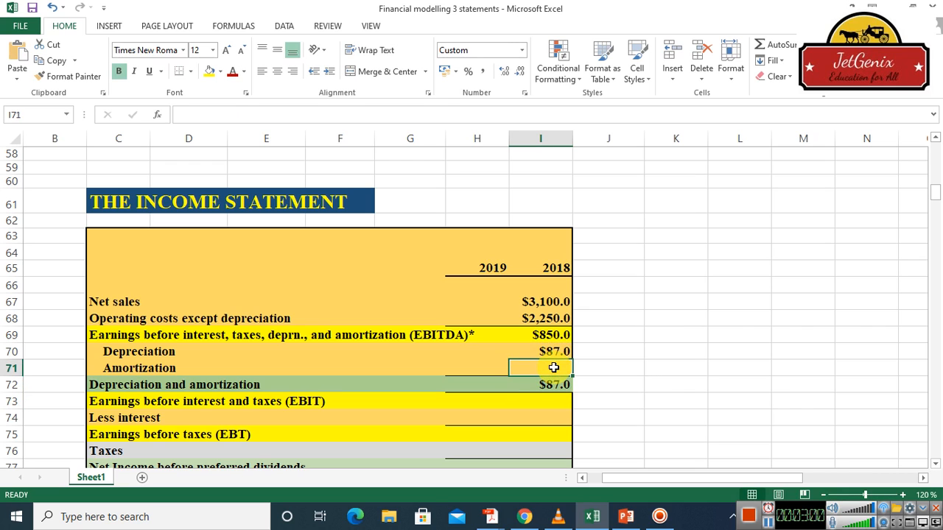
text(0)
key(Return)
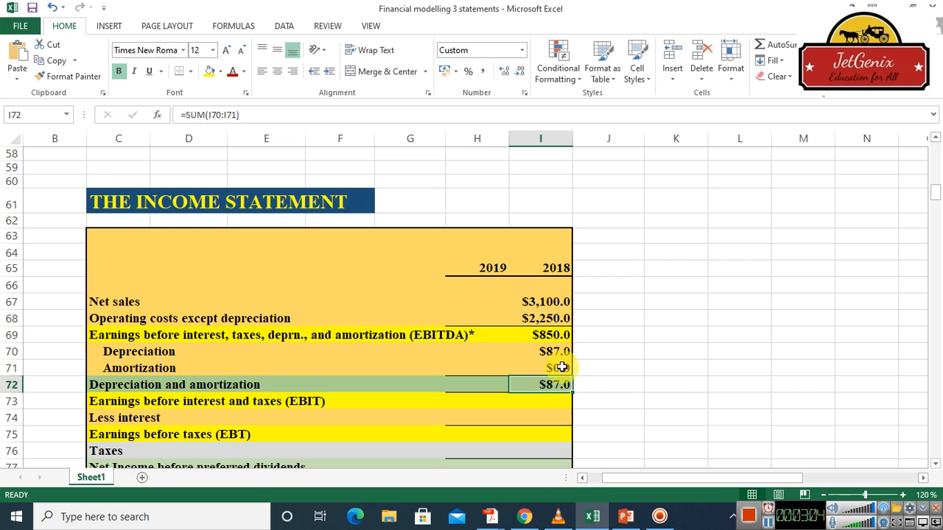
Step: Calculate 2018 EBIT in I73 as EBITDA minus total depreciation and amortization with =I69-I72
click(549, 402)
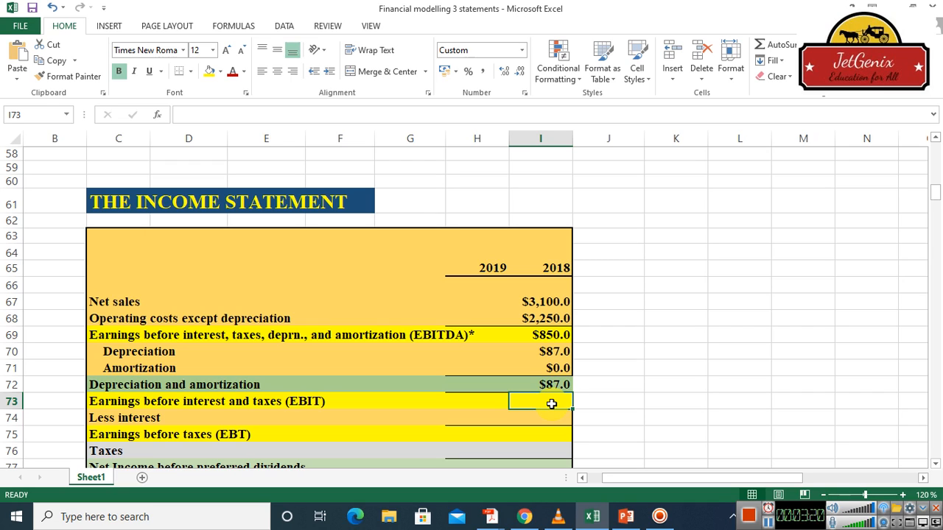
text(=)
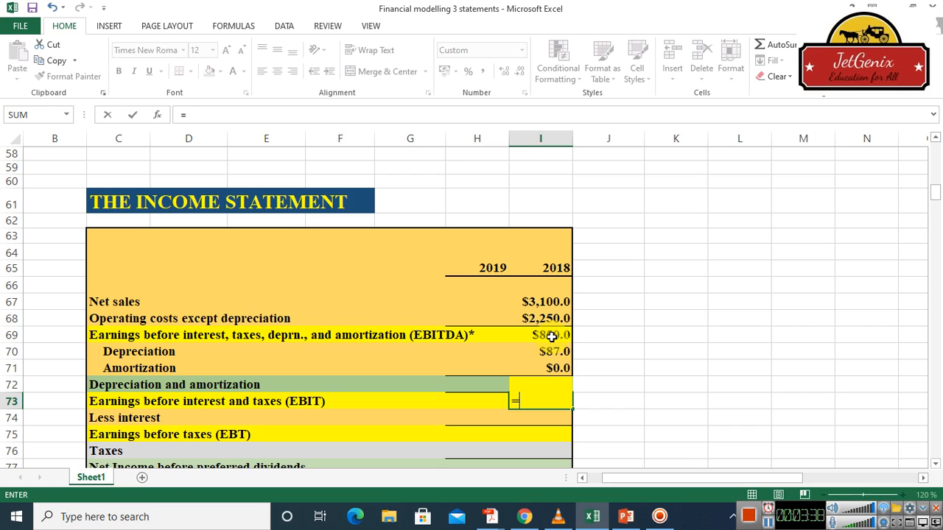
click(551, 337)
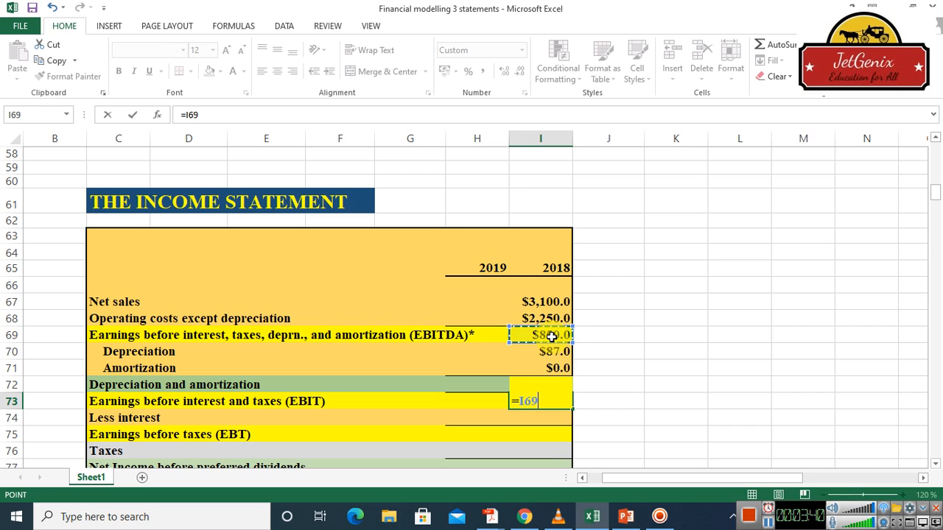
text(-)
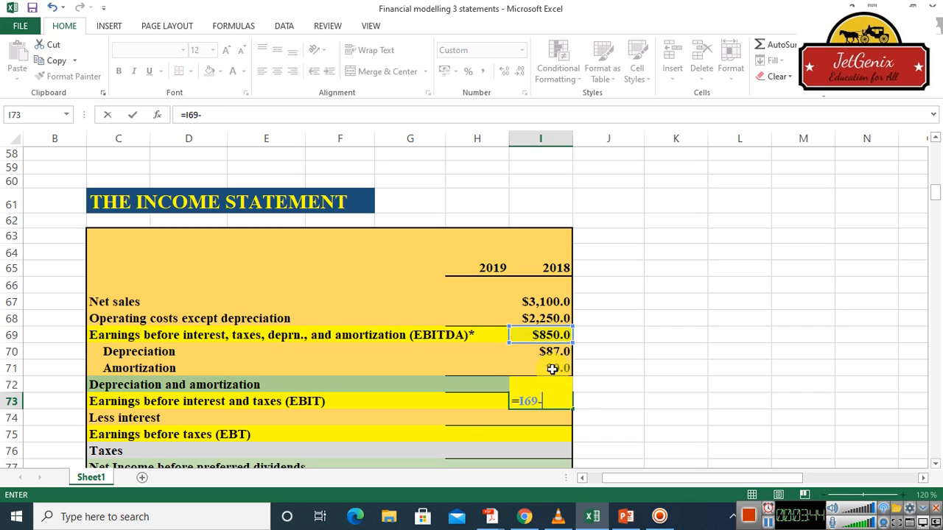
click(552, 369)
key(Down)
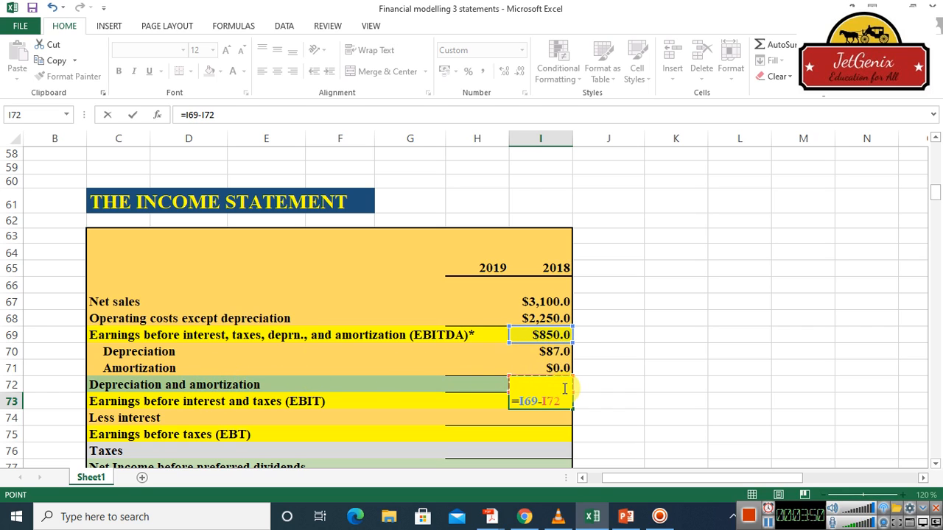
key(Return)
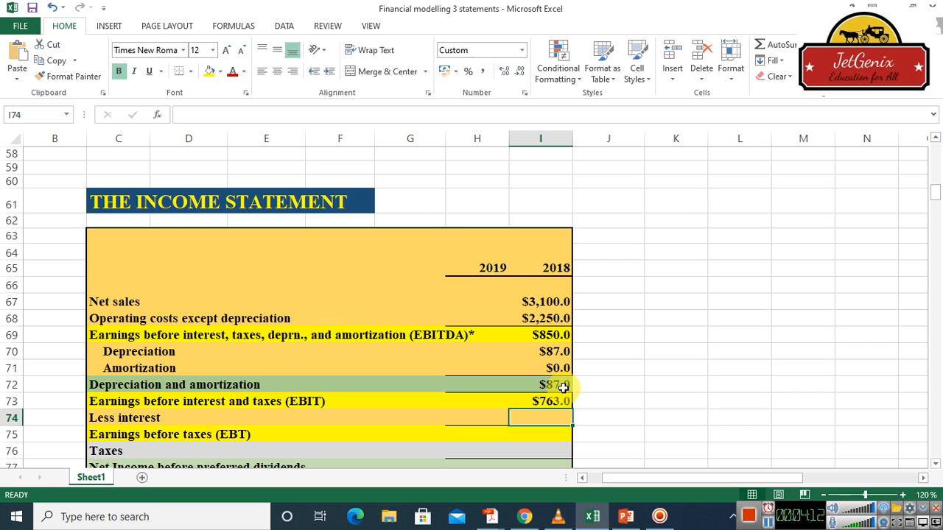
Step: Enter 60 as the 2018 interest and calculate earnings before taxes in I75 with =I73-I74
text(60)
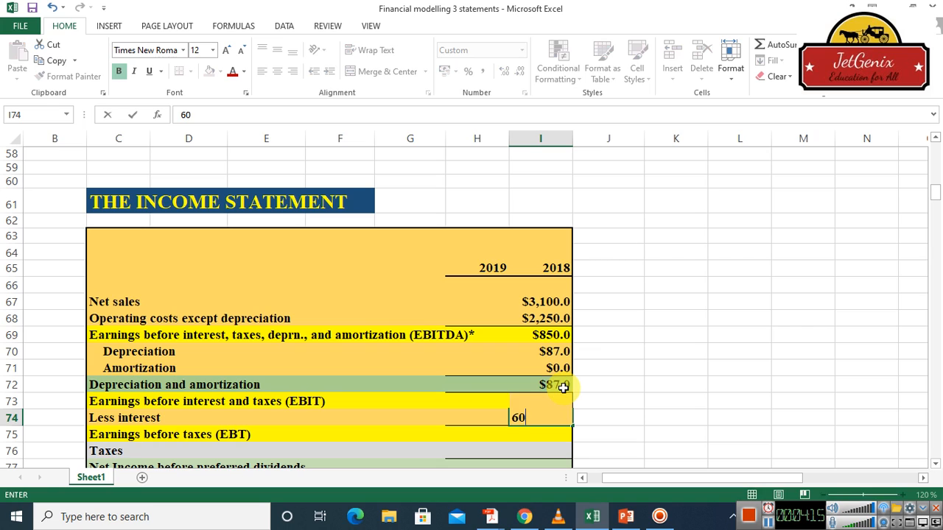
key(Return)
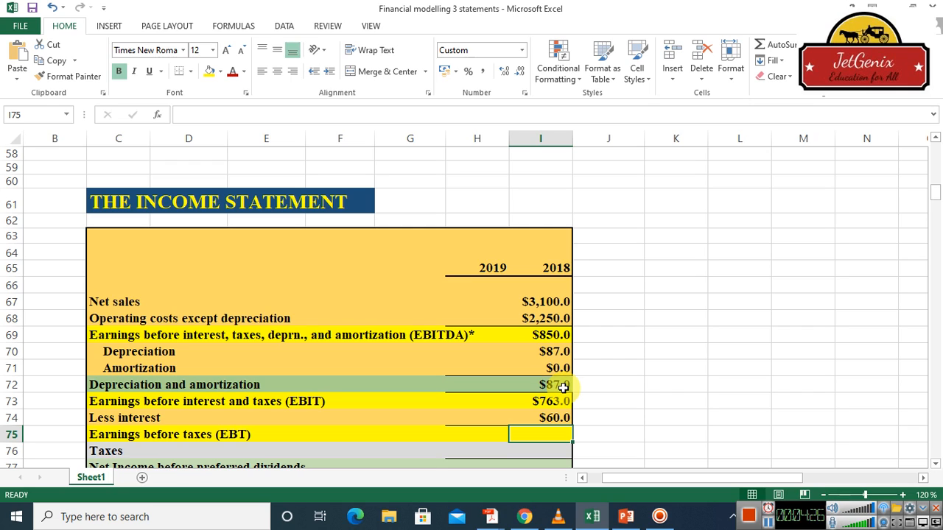
text(=)
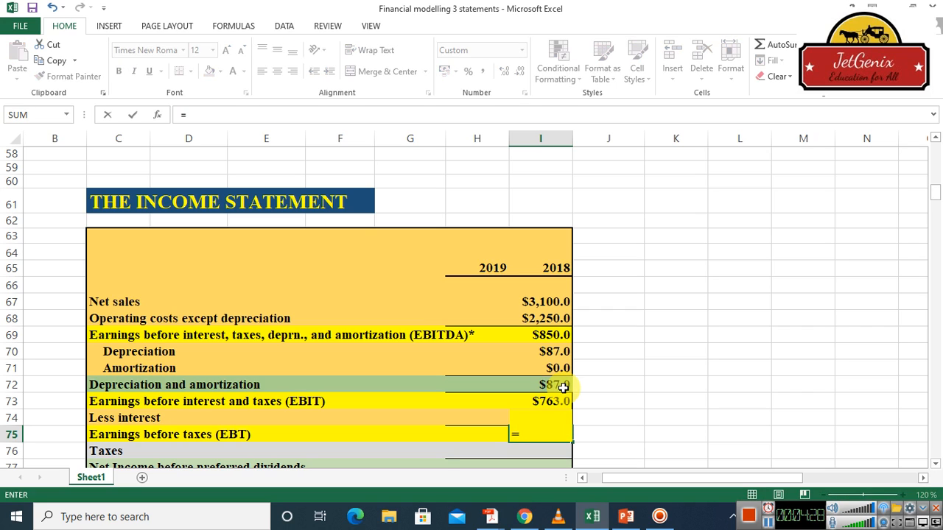
click(548, 404)
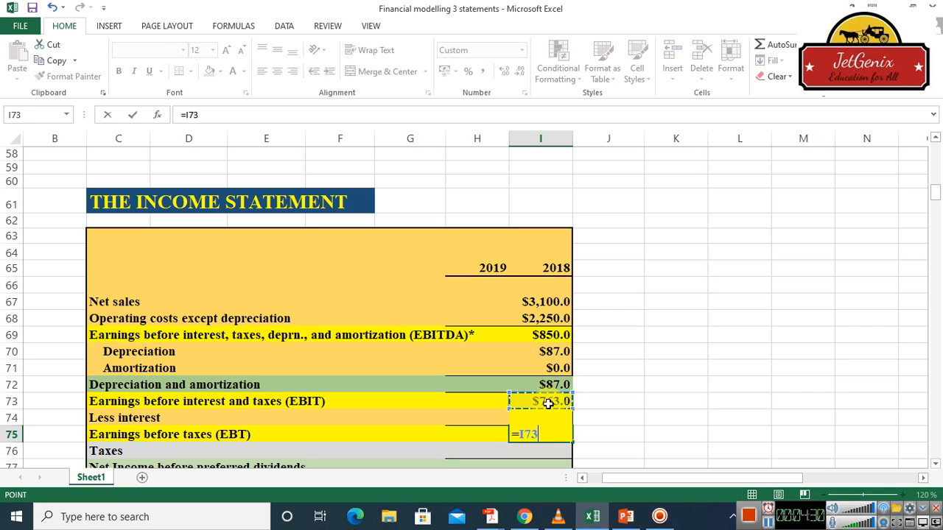
text(-)
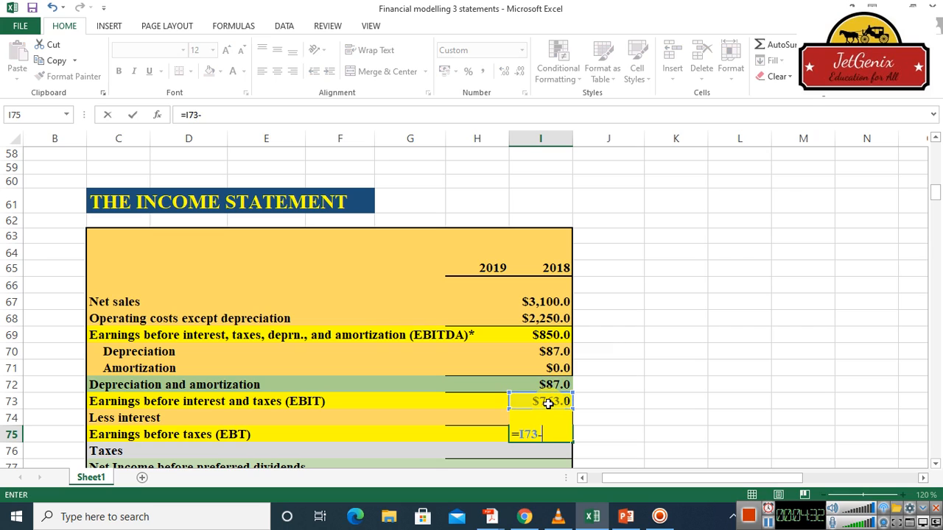
click(548, 404)
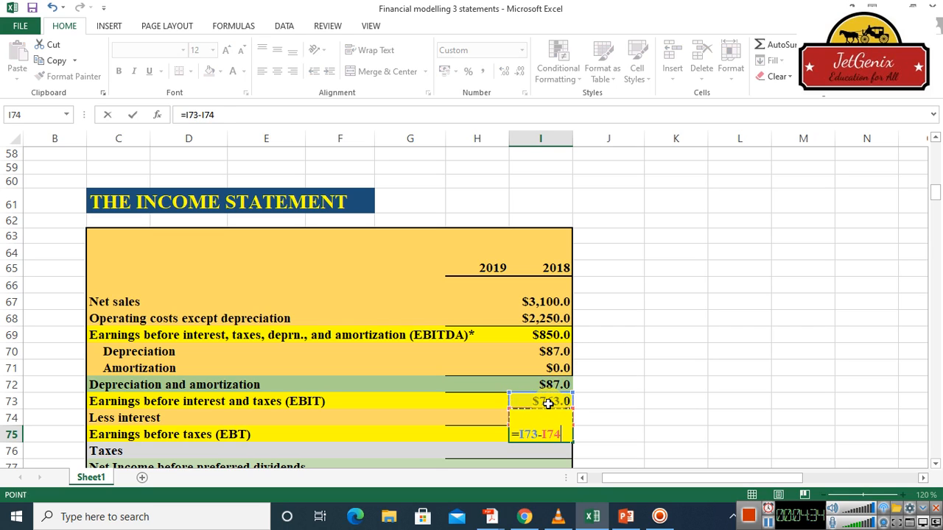
click(561, 417)
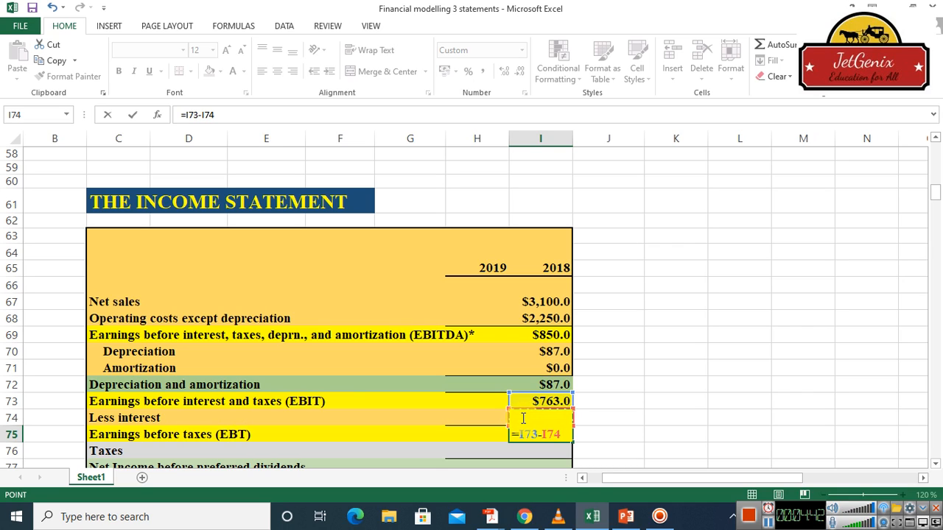
key(Return)
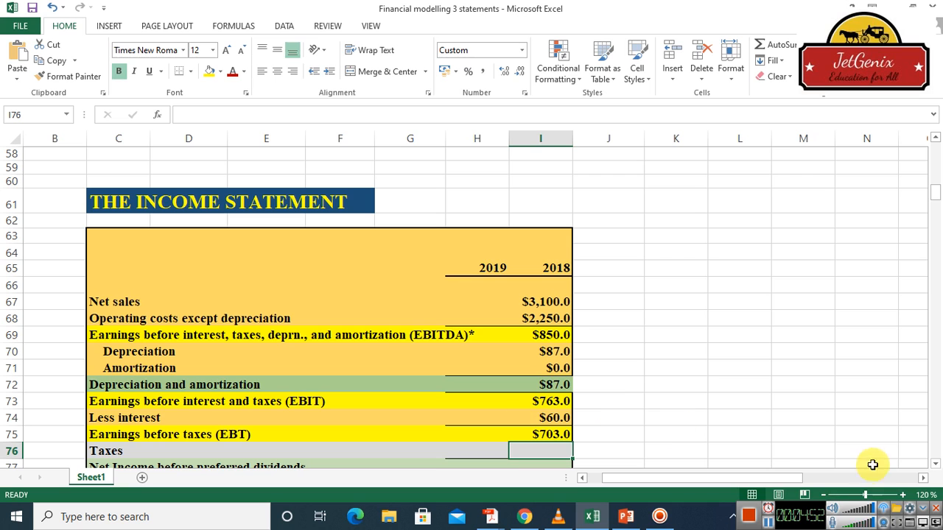
Step: Calculate the 2018 taxes in I76 as earnings before taxes times the 2018 tax rate with =I75*I29
scroll(937, 467, down, 7)
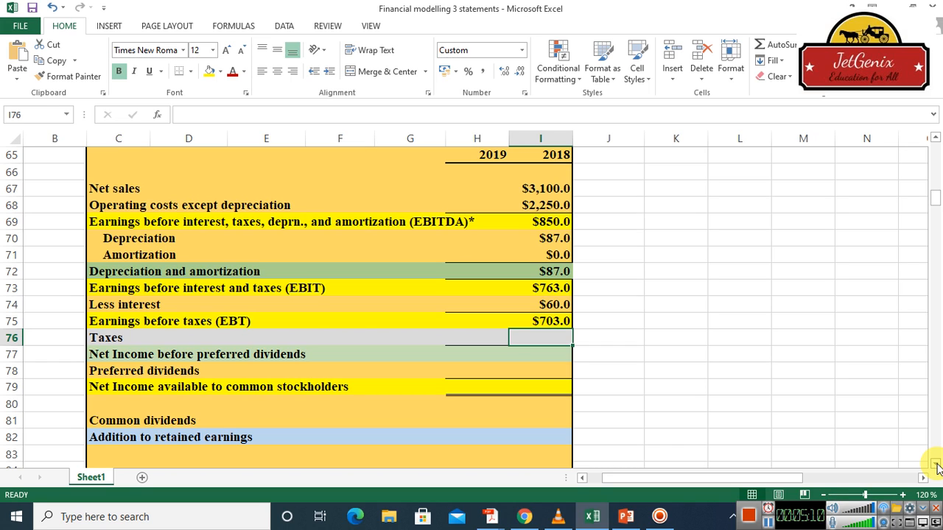
click(557, 322)
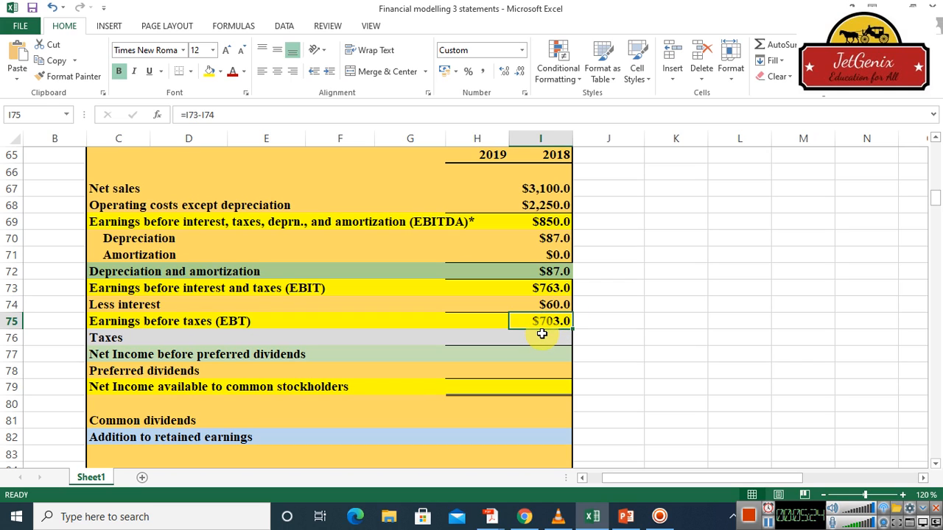
click(540, 337)
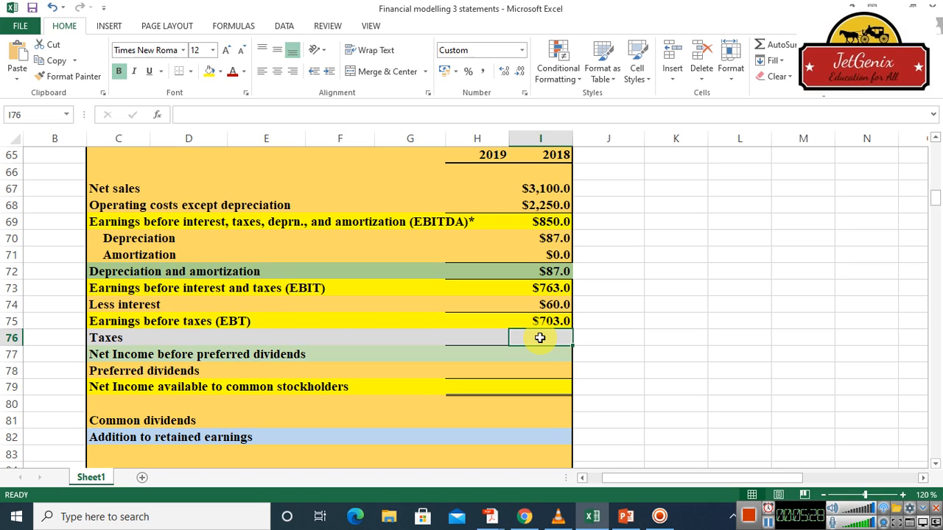
text(=)
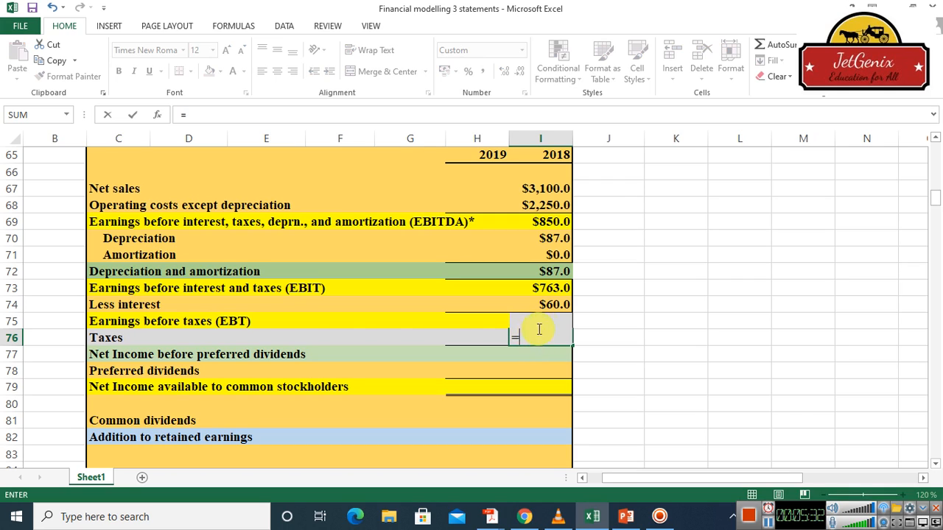
click(555, 305)
key(Down)
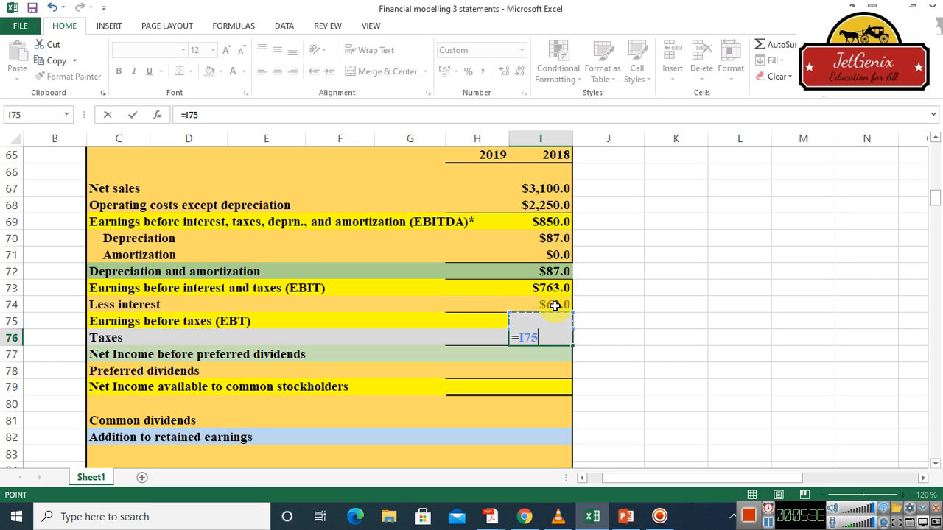
text(*)
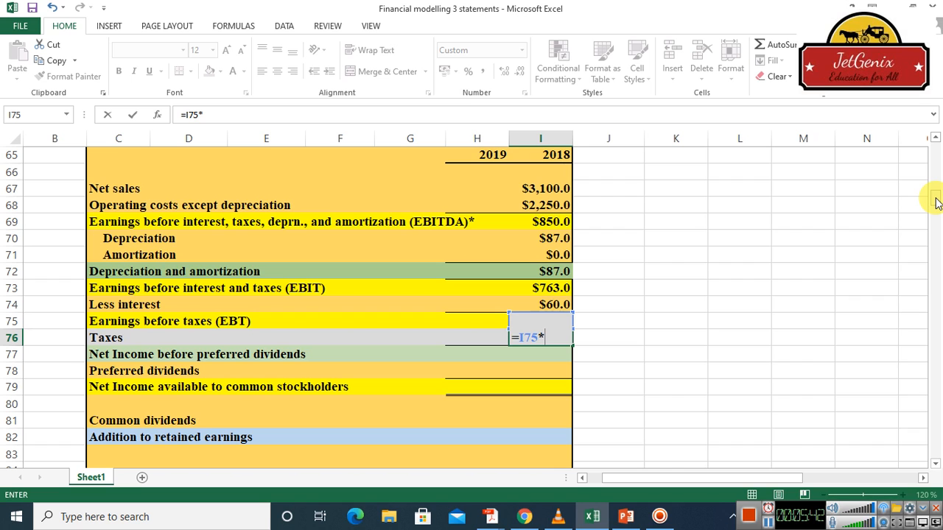
drag(937, 204, 937, 165)
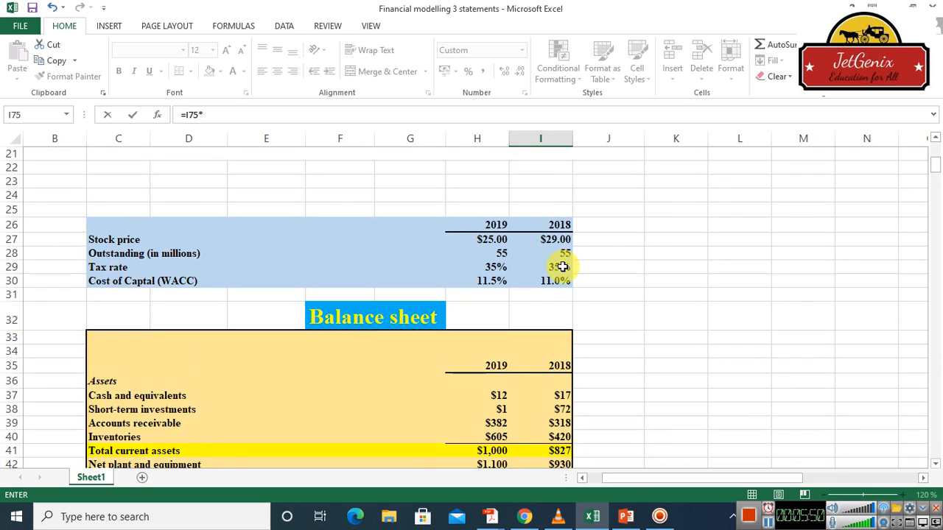
click(563, 267)
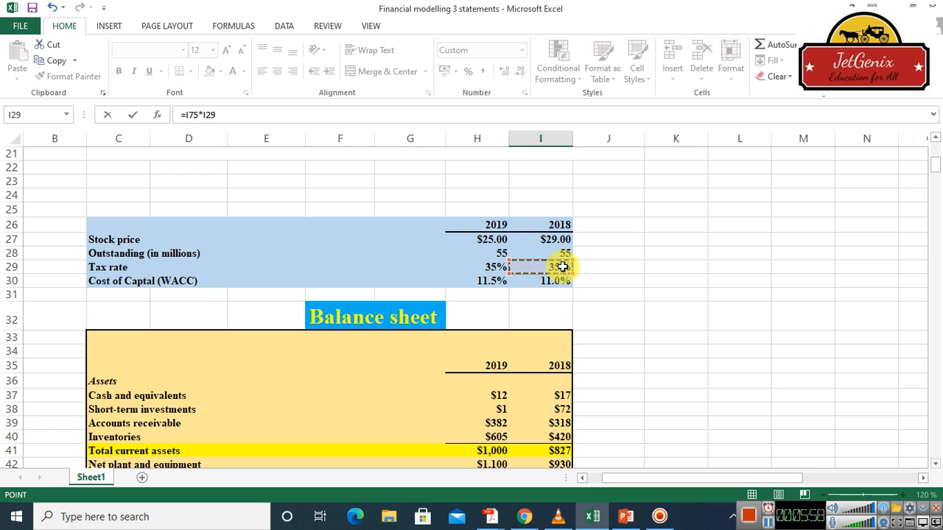
key(Escape)
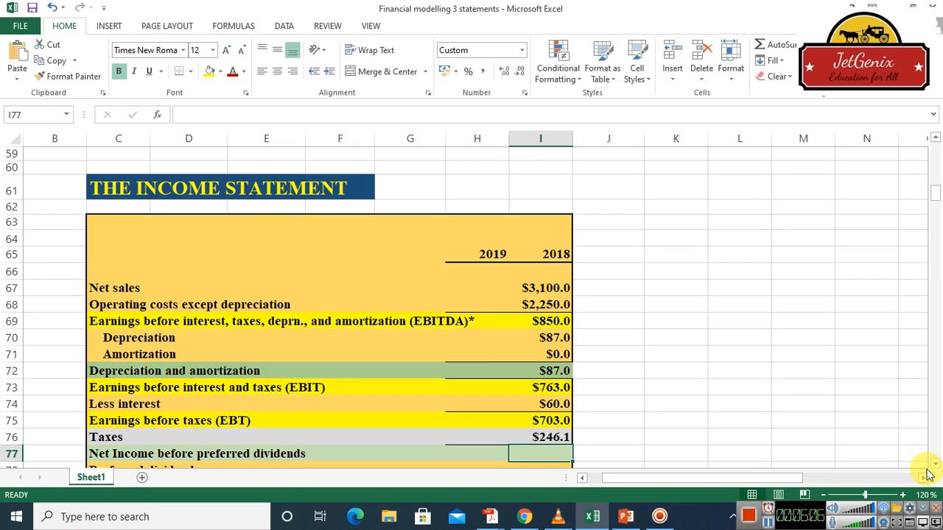
Step: Calculate the 2018 net income before preferred dividends in I77 as EBT minus taxes with =I75-I76
scroll(937, 470, down, 2)
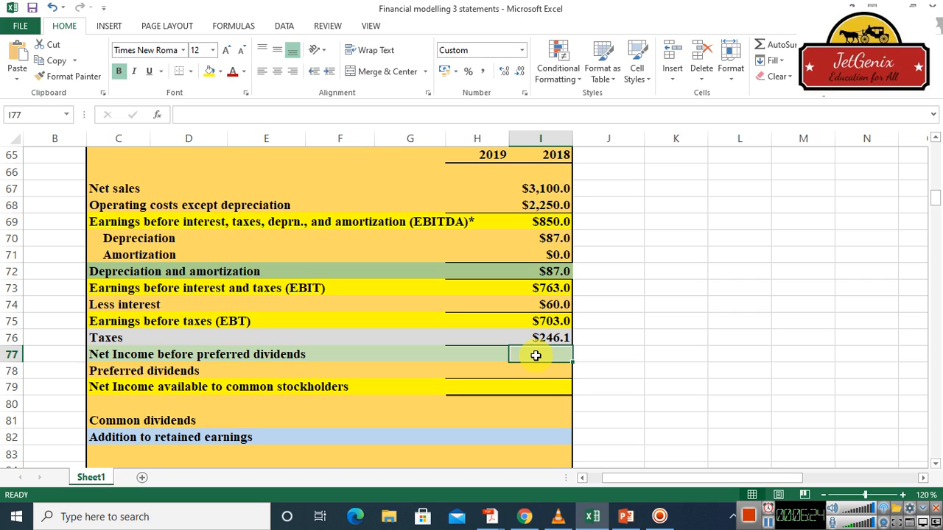
text(=)
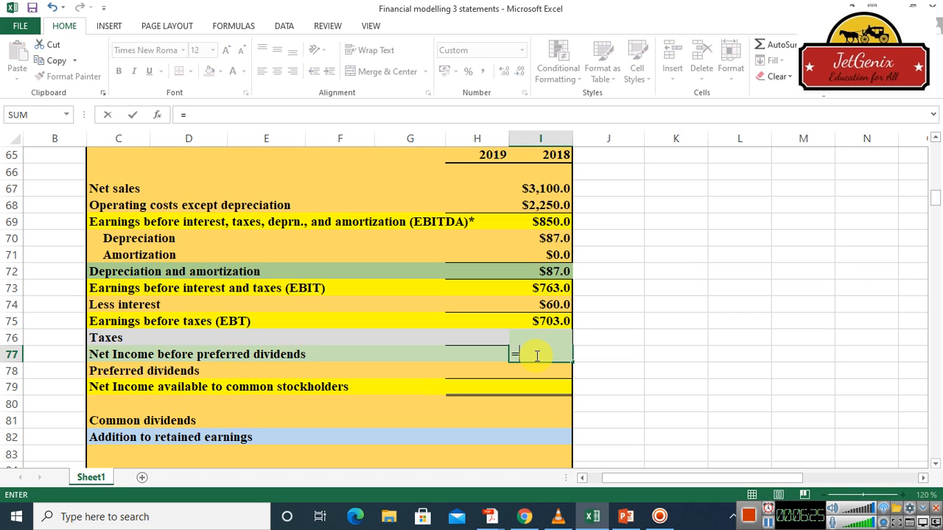
click(555, 322)
text(-)
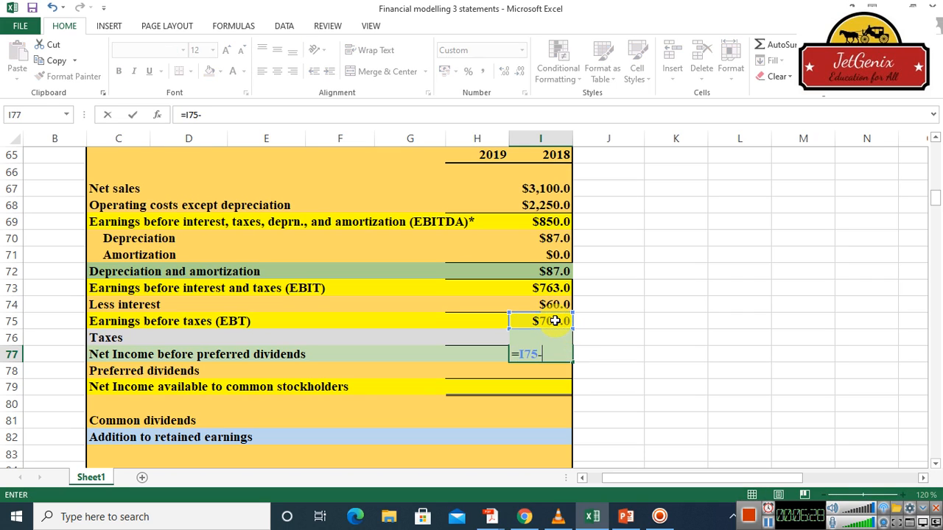
key(Up)
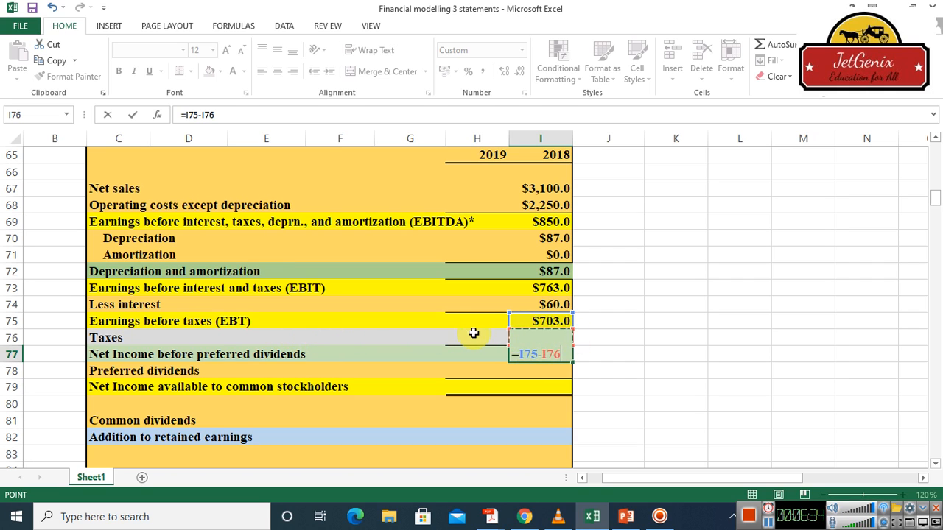
key(Return)
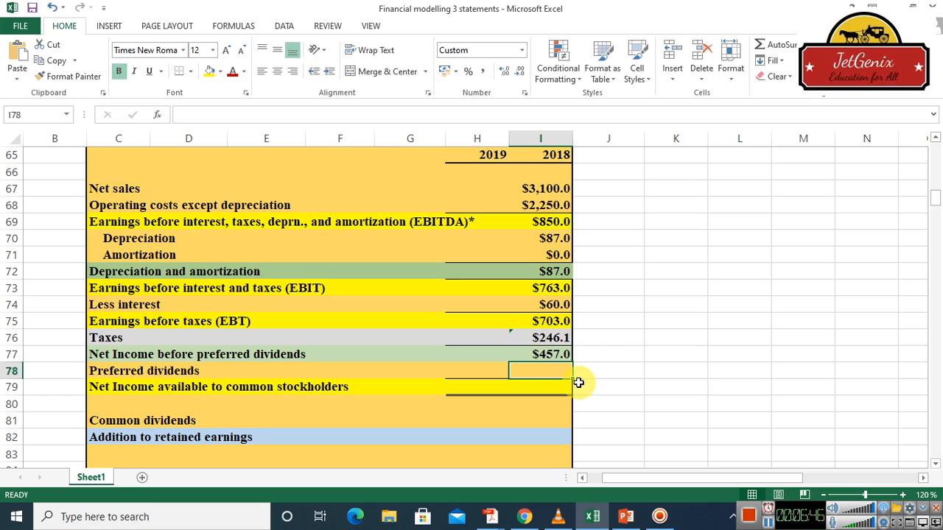
Step: Enter 3 as the 2018 preferred dividends and calculate net income available to common stockholders in I79 with =I77-I78
text(3)
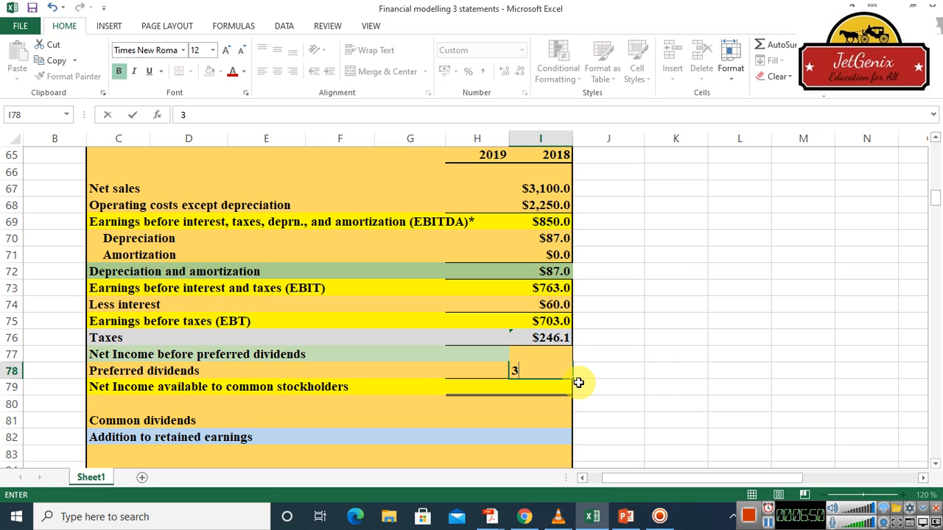
key(Return)
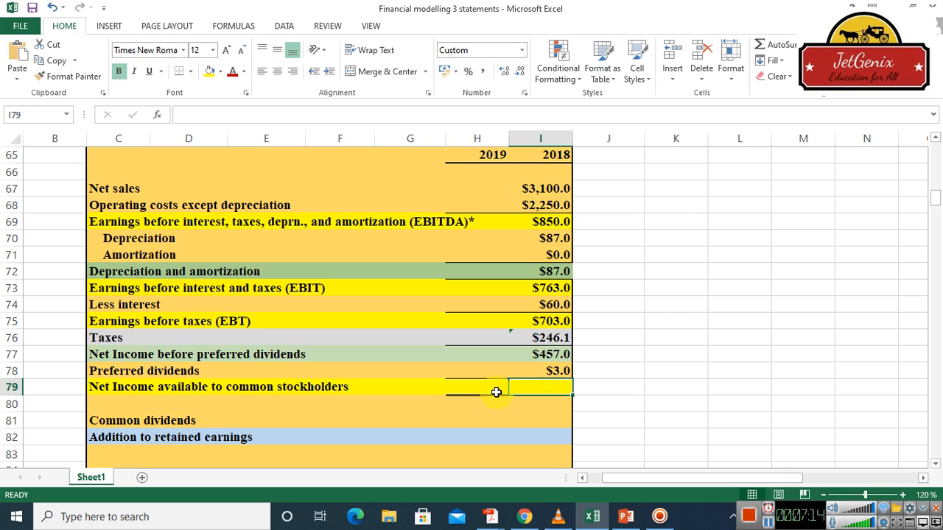
text(=)
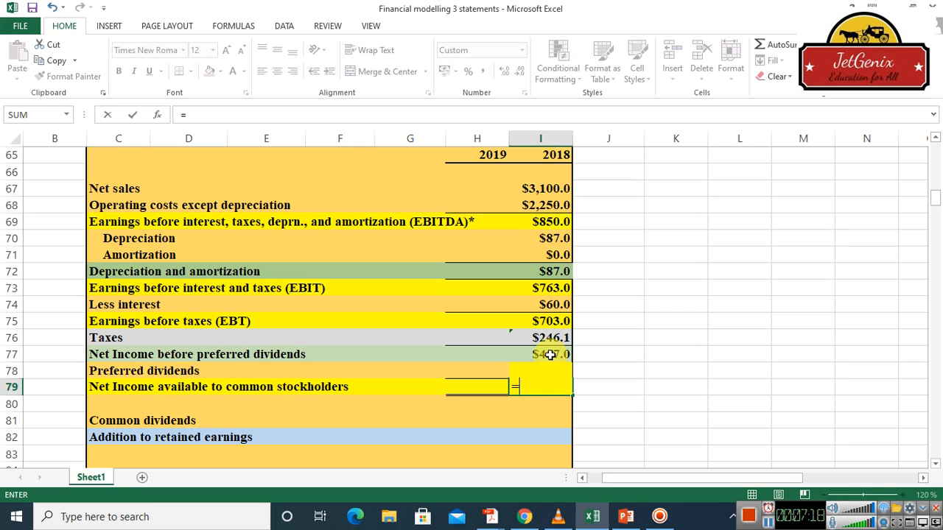
click(550, 356)
text(-)
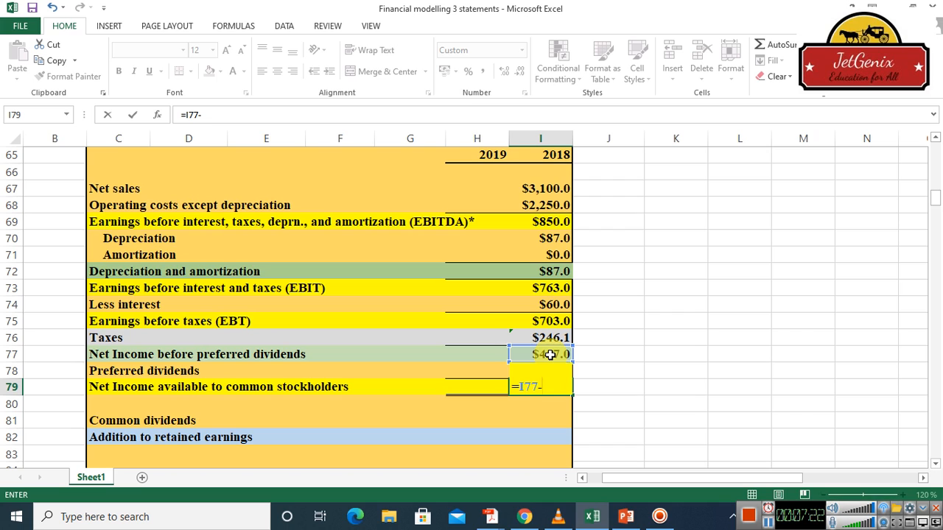
key(Up)
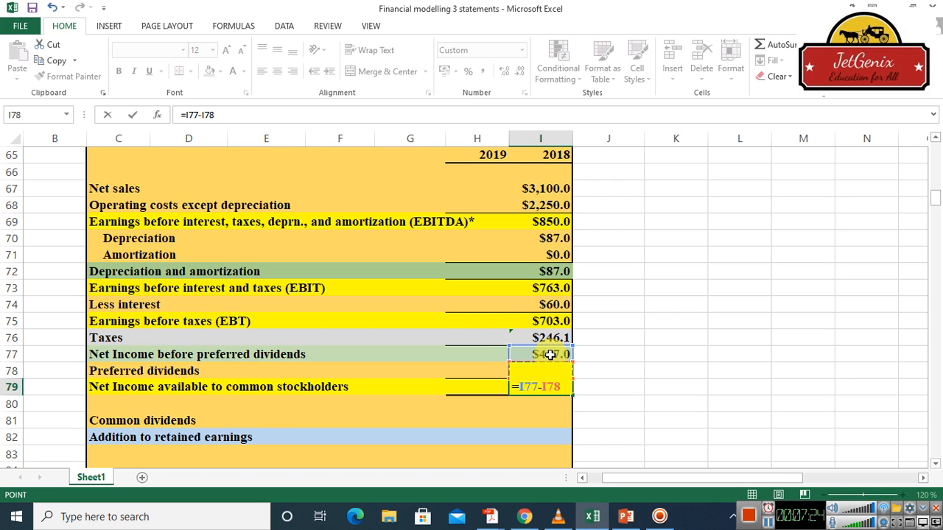
key(Return)
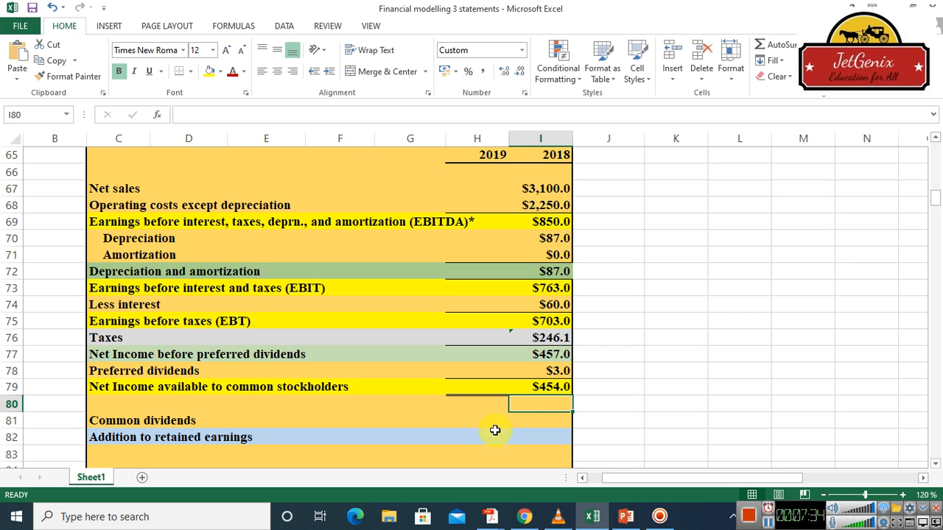
Step: Enter 50 as the 2018 common dividends in I81 and calculate the addition to retained earnings in I82 with =I79-I81
click(543, 423)
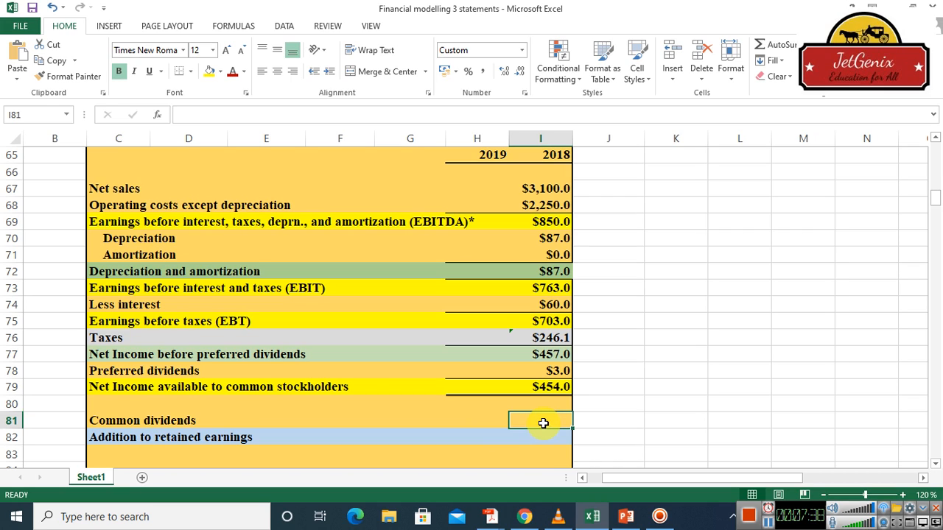
text(50)
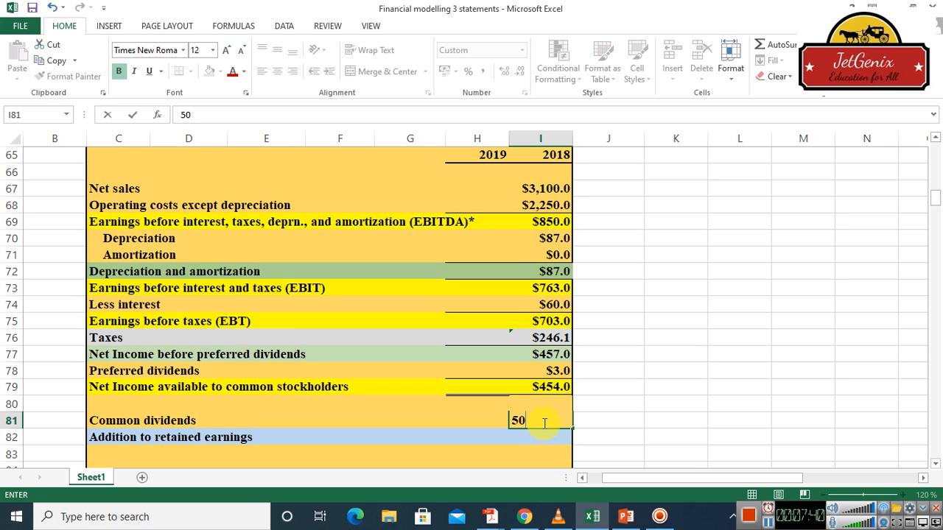
key(Return)
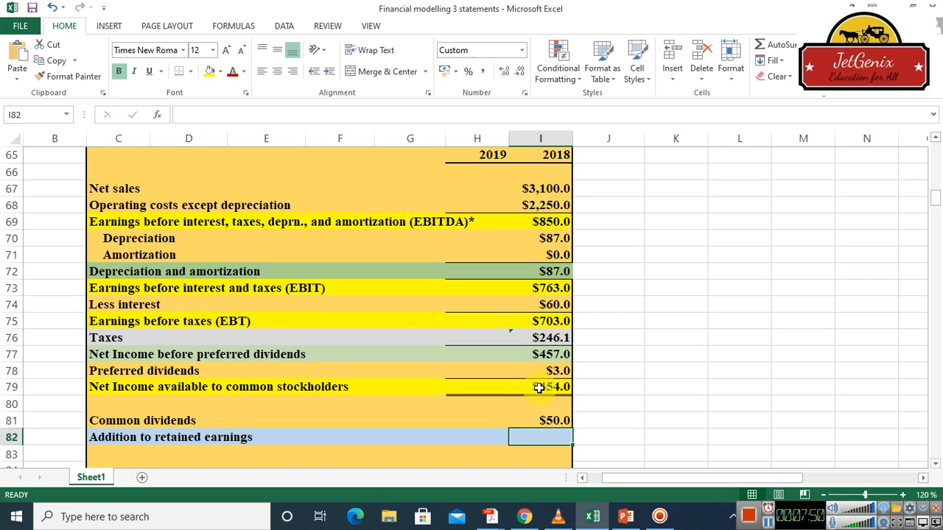
text(=)
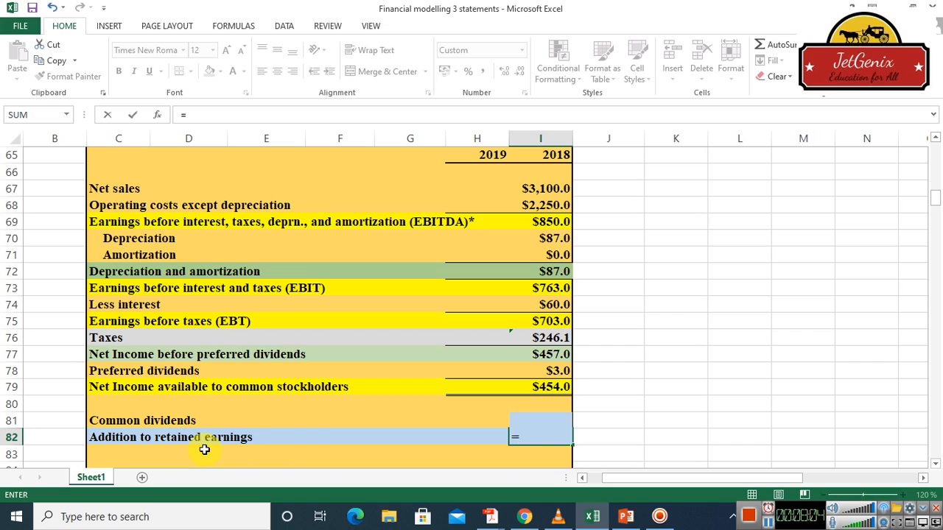
click(557, 386)
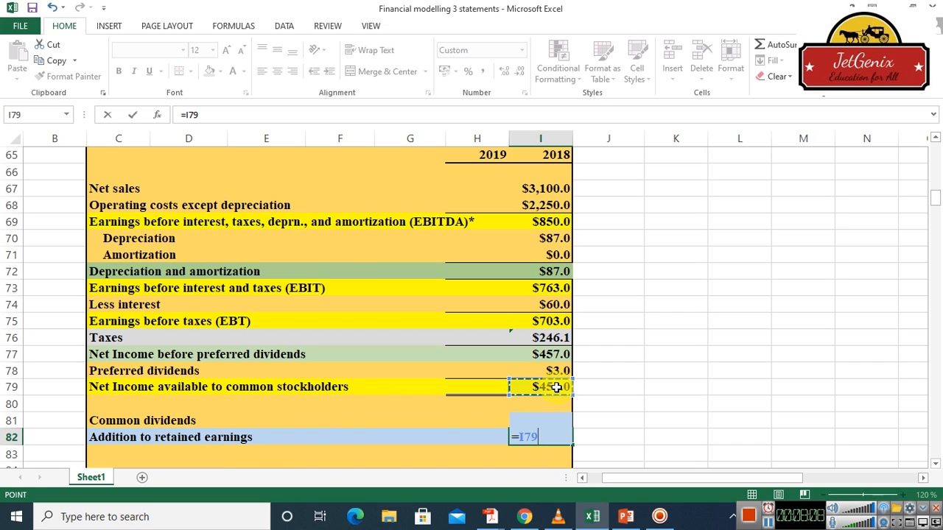
text(-)
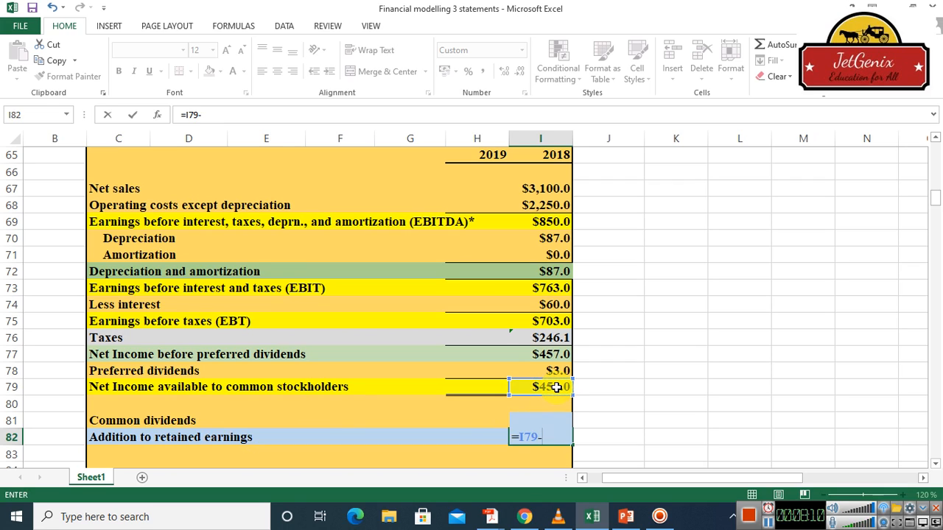
key(Up)
key(Return)
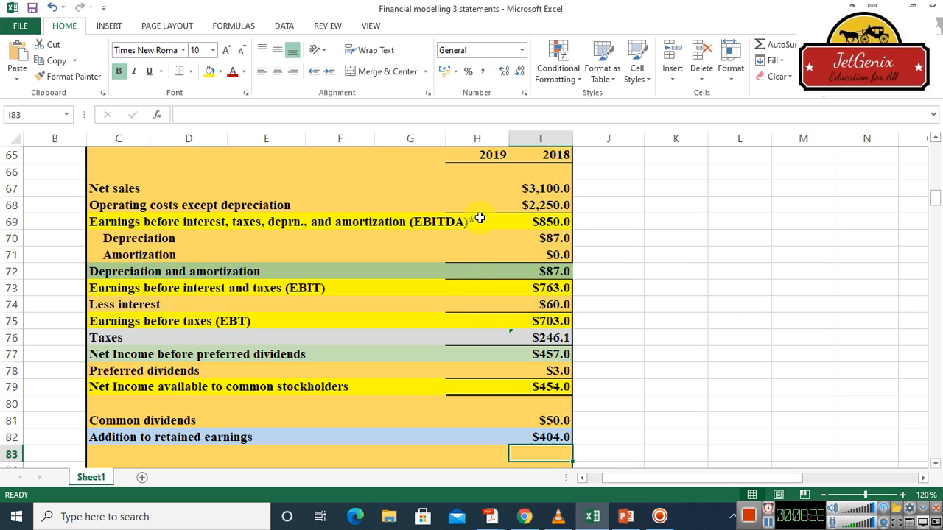
Step: Enter the 2019 net sales of 3150 in H67 and operating costs except depreciation of 2590 in H68
click(479, 190)
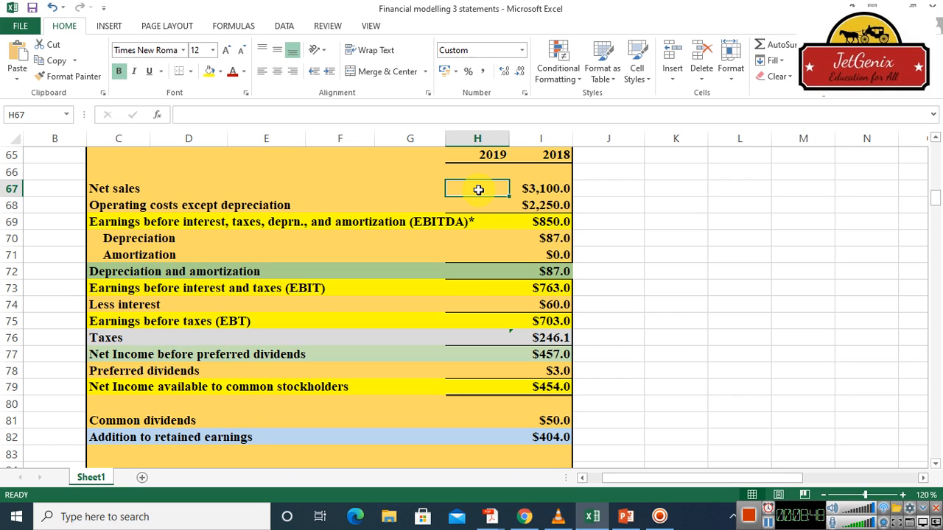
text(3150)
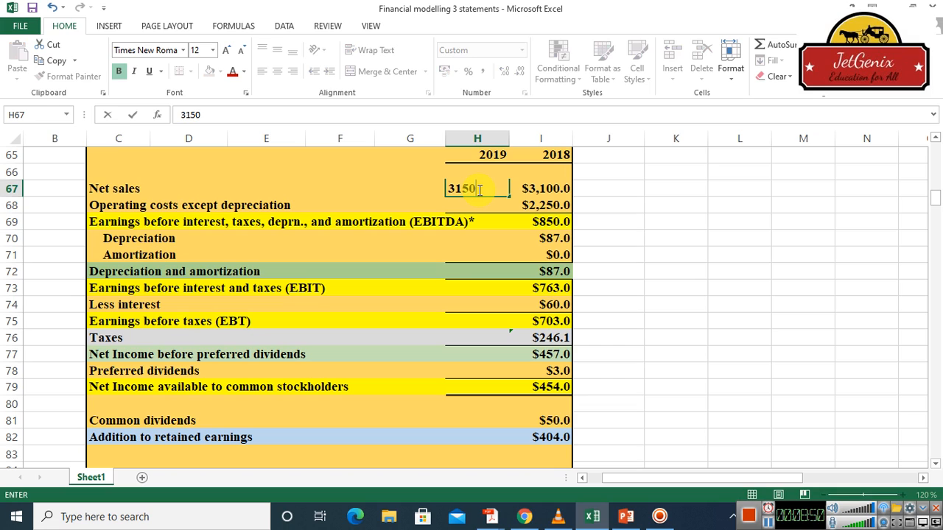
key(Return)
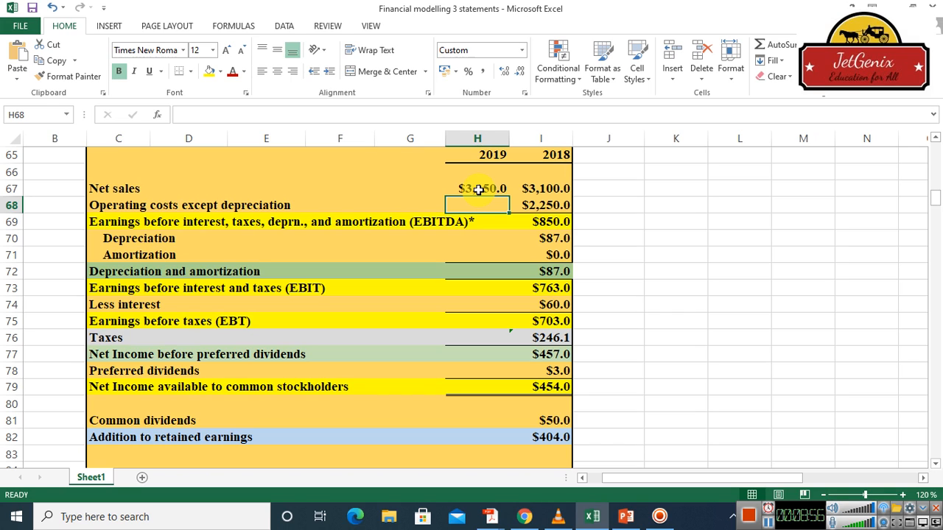
text(2,5)
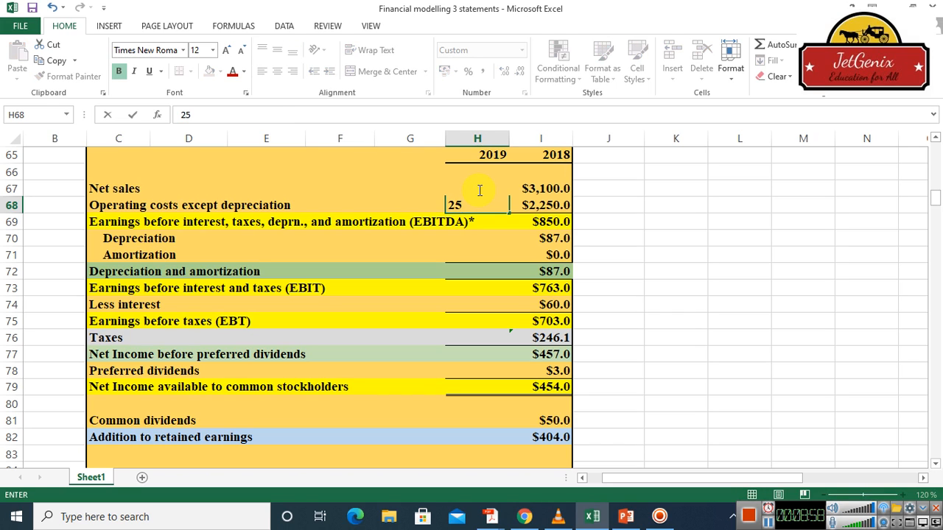
text(90)
key(Return)
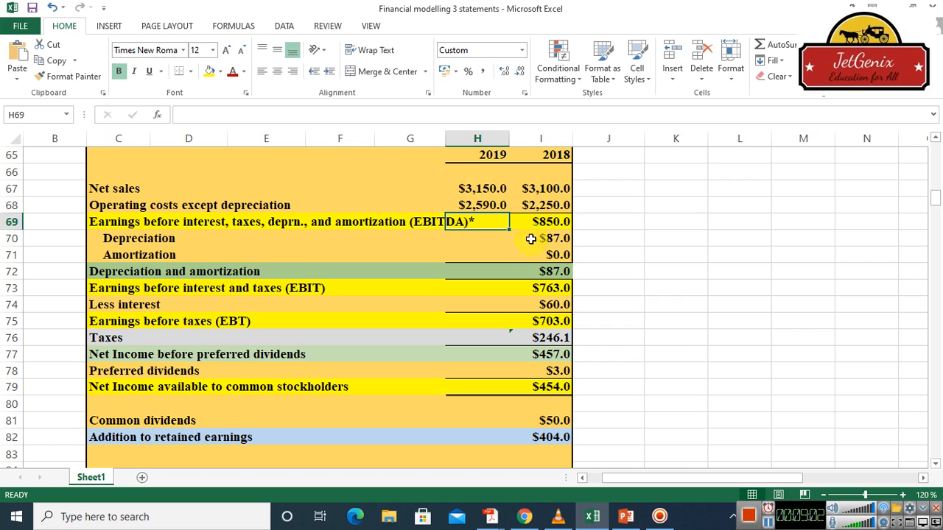
Step: Calculate 2019 EBITDA in H69 as net sales minus operating costs with =H67-H68
text(=)
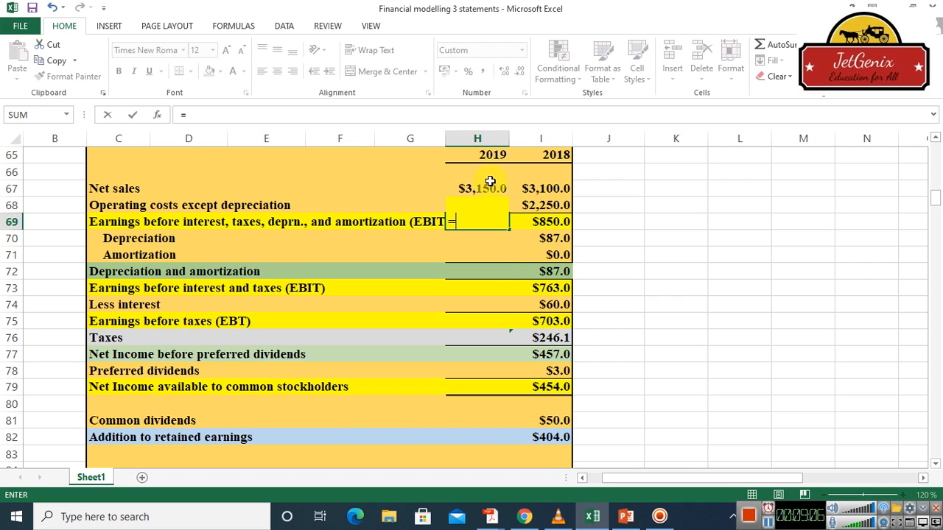
click(487, 189)
text(-)
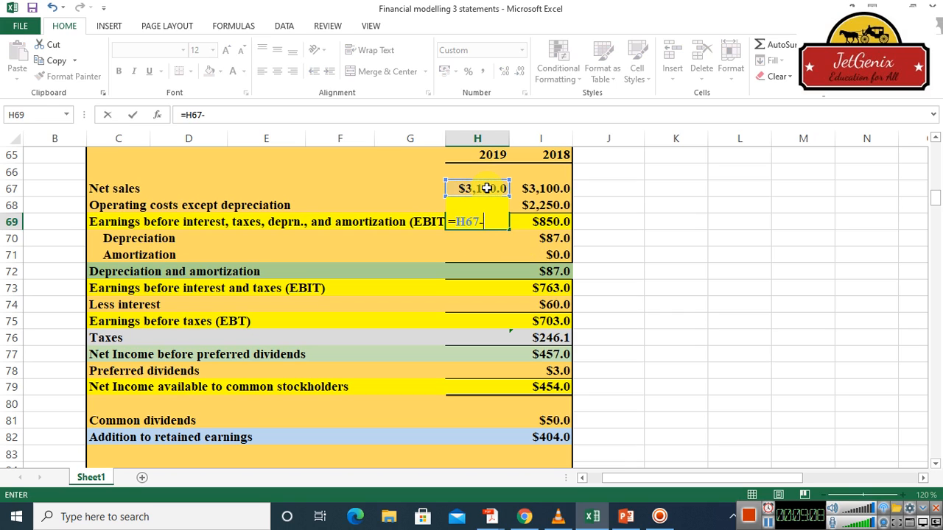
key(Up)
key(Return)
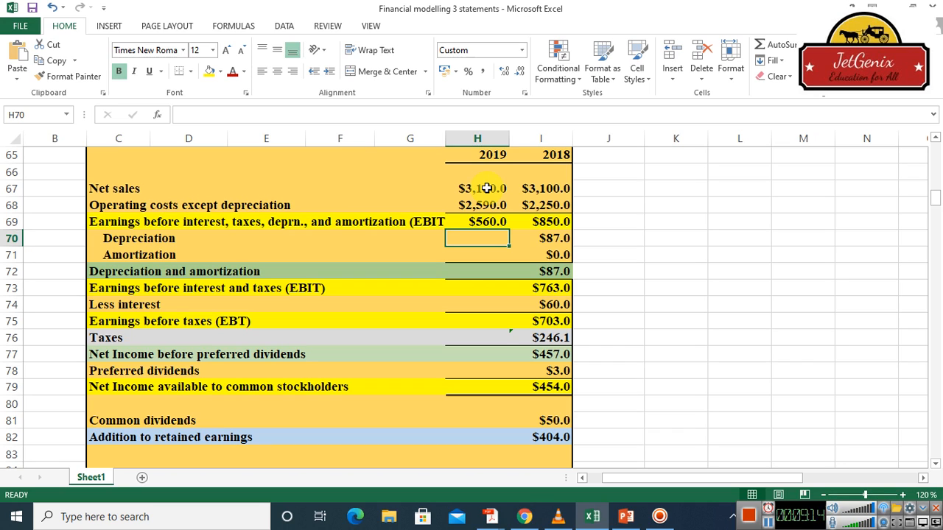
Step: Enter the 2019 depreciation of 98 in H70 and amortization of 0 in H71
text(98)
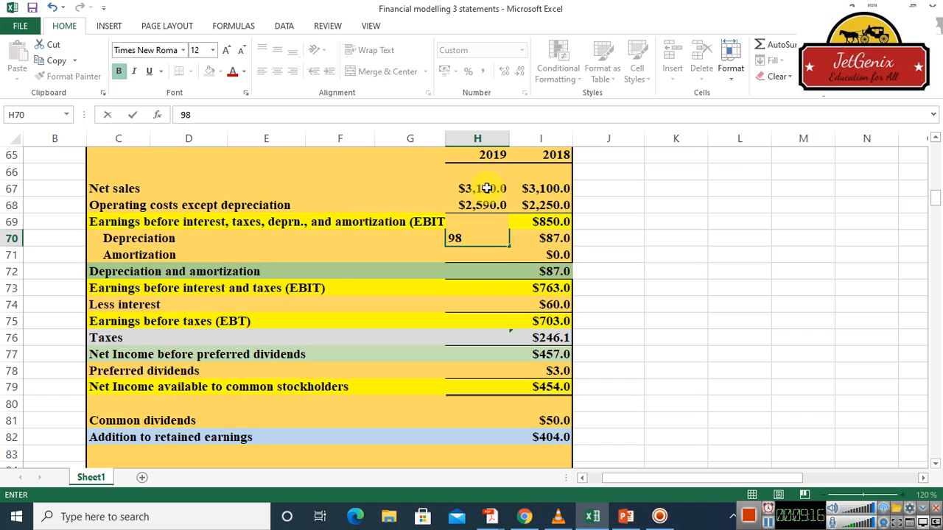
key(Return)
text(0)
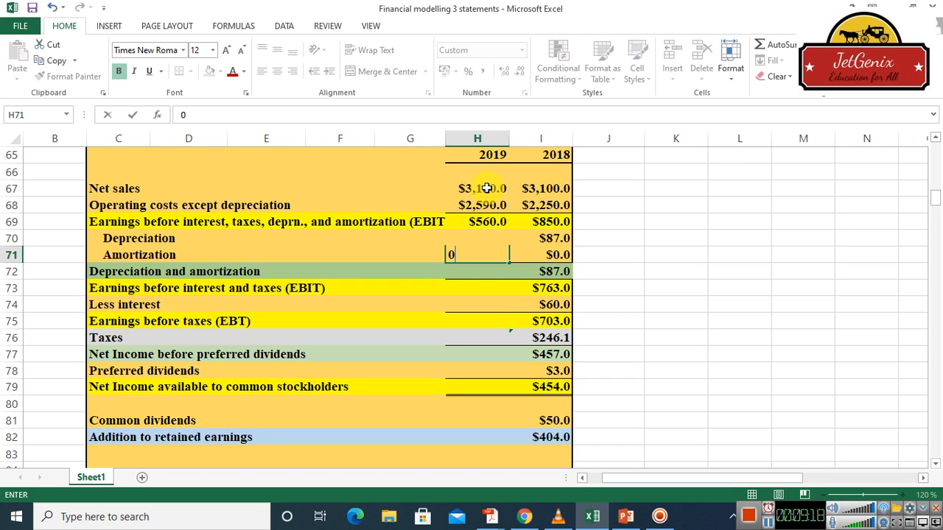
key(Return)
Step: Total the 2019 depreciation and amortization in H72 with a SUM of H70:H71
text(=)
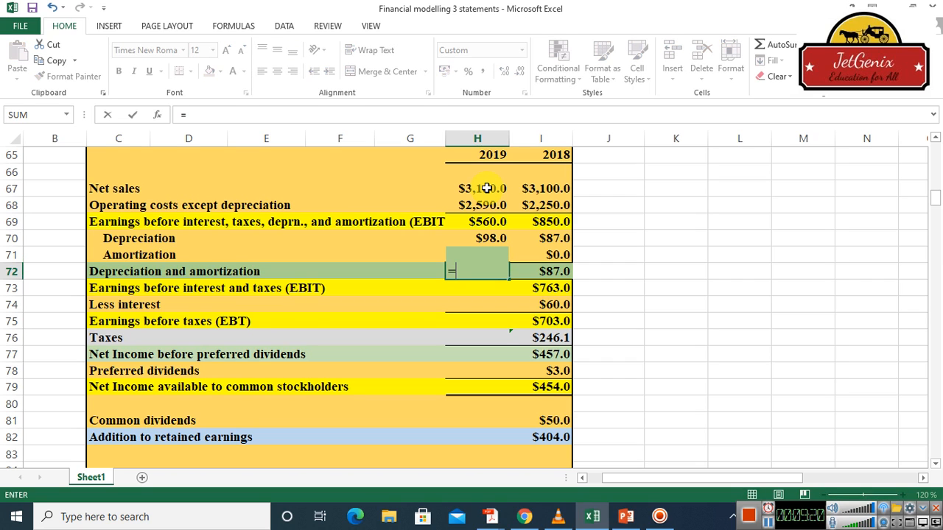
text(sum)
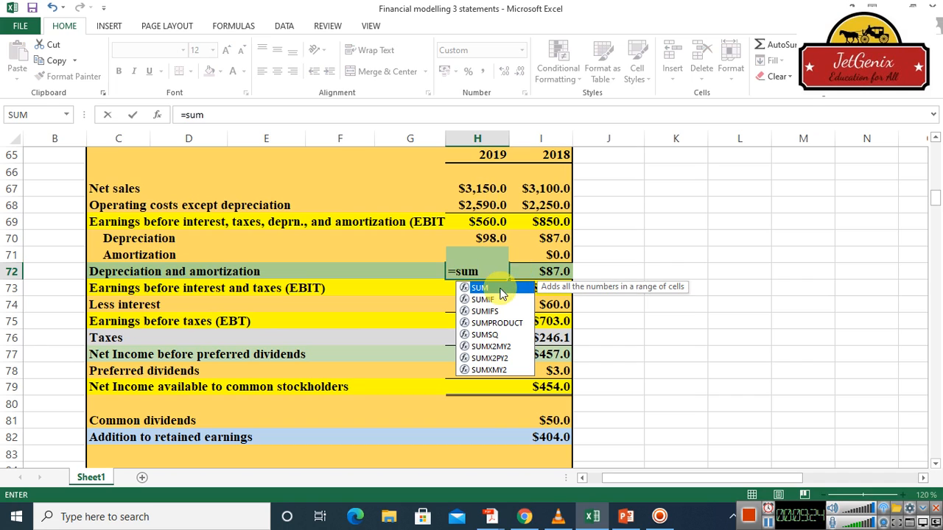
double_click(499, 290)
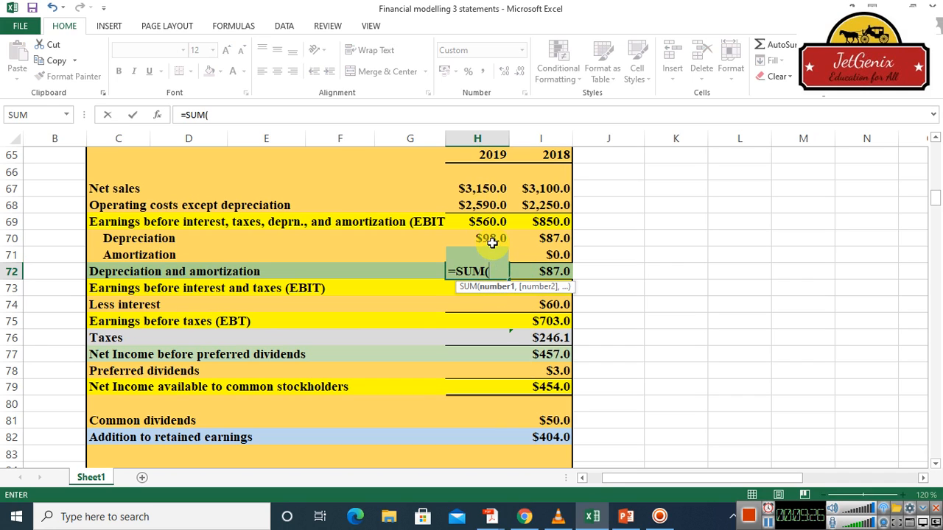
drag(490, 242, 490, 255)
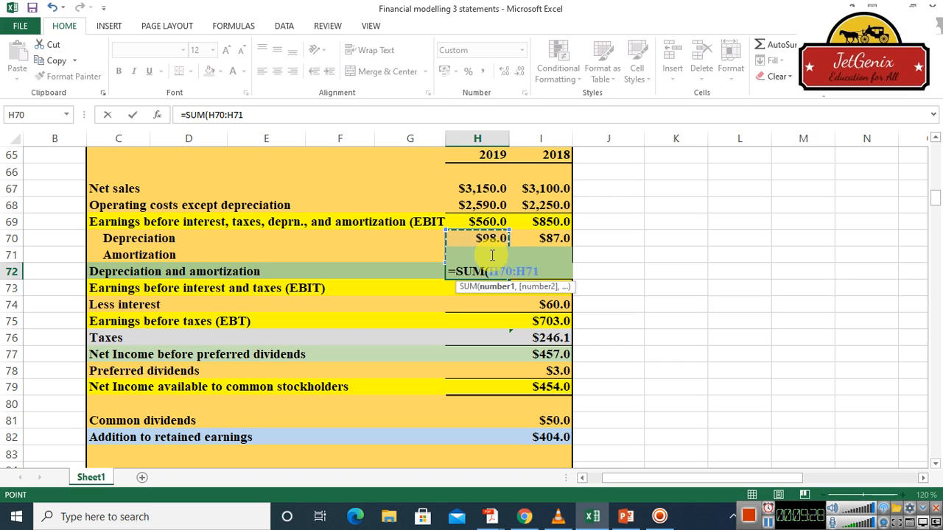
key(Return)
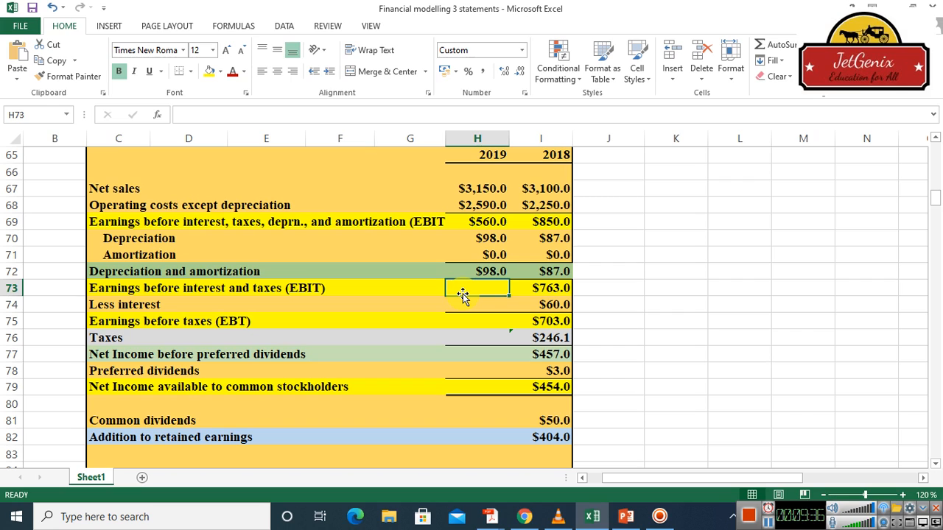
Step: Calculate 2019 EBIT in H73 as EBITDA minus total depreciation and amortization with =H69-H72
text(=)
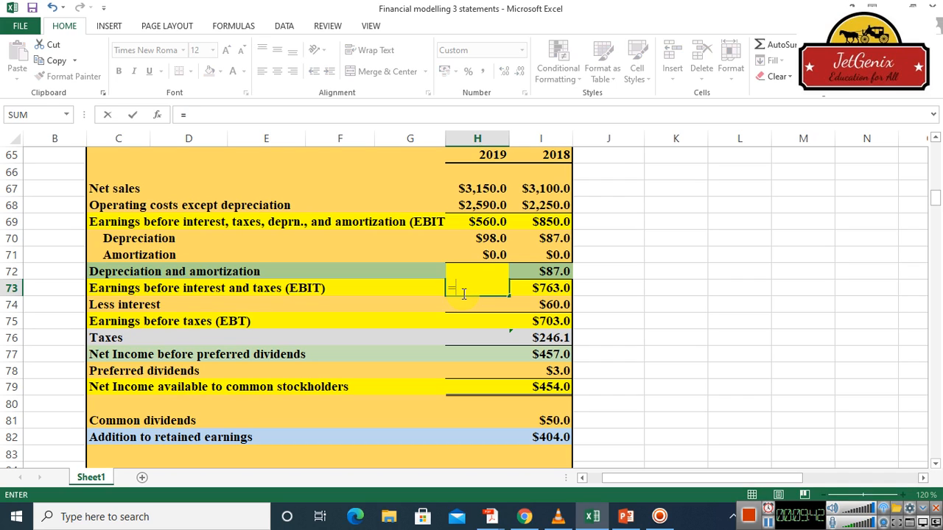
click(488, 222)
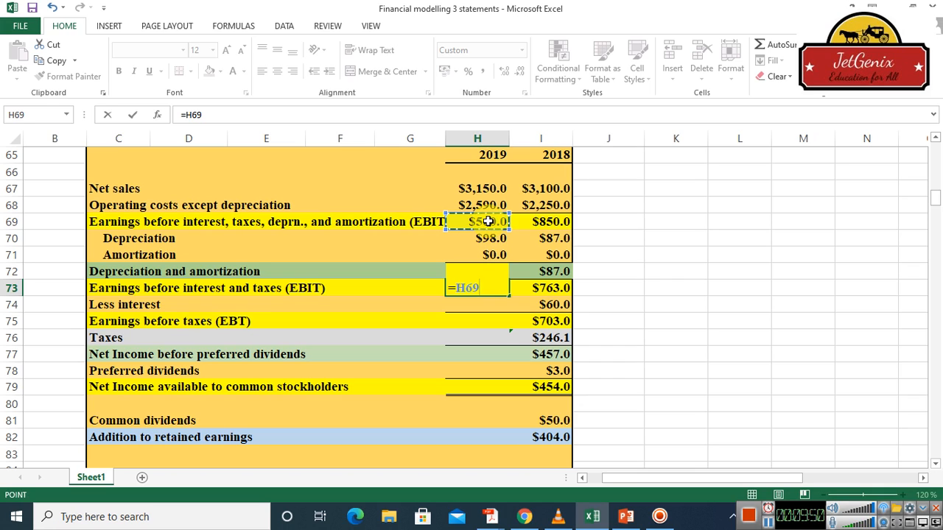
text(-)
key(Up)
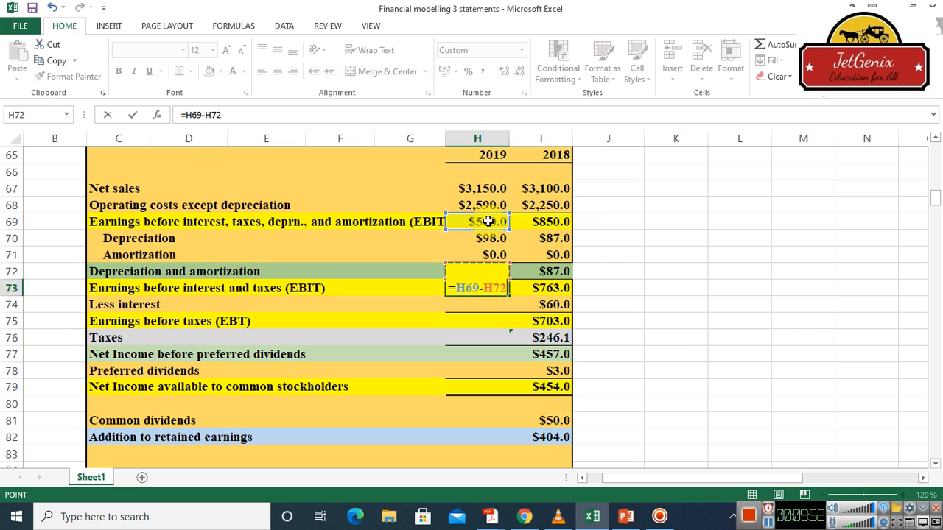
key(Return)
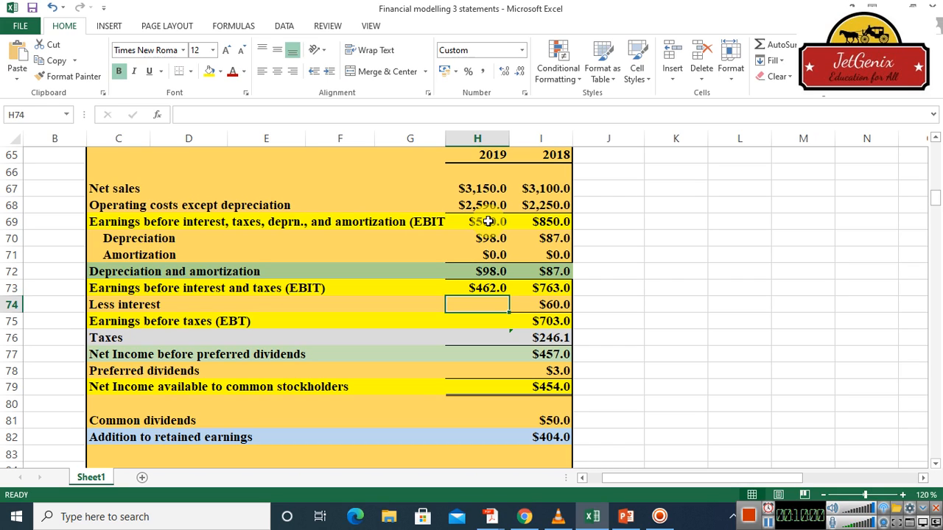
Step: Enter 83 as the 2019 interest in H74 and calculate earnings before taxes in H75 with =H73-H74
text(83)
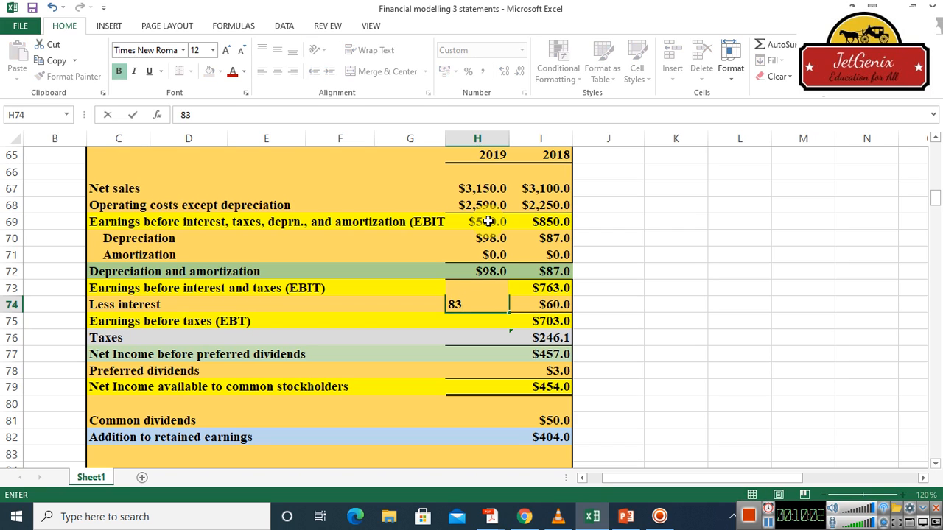
key(Return)
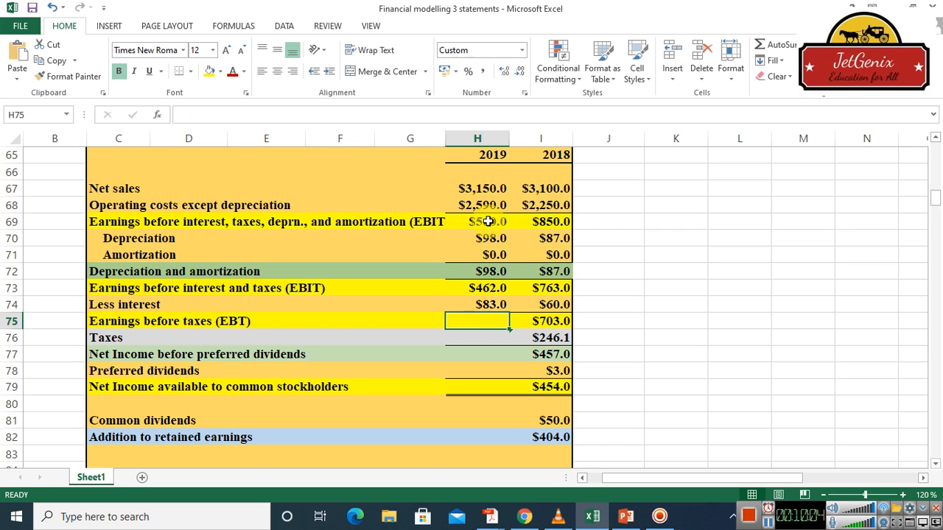
text(=)
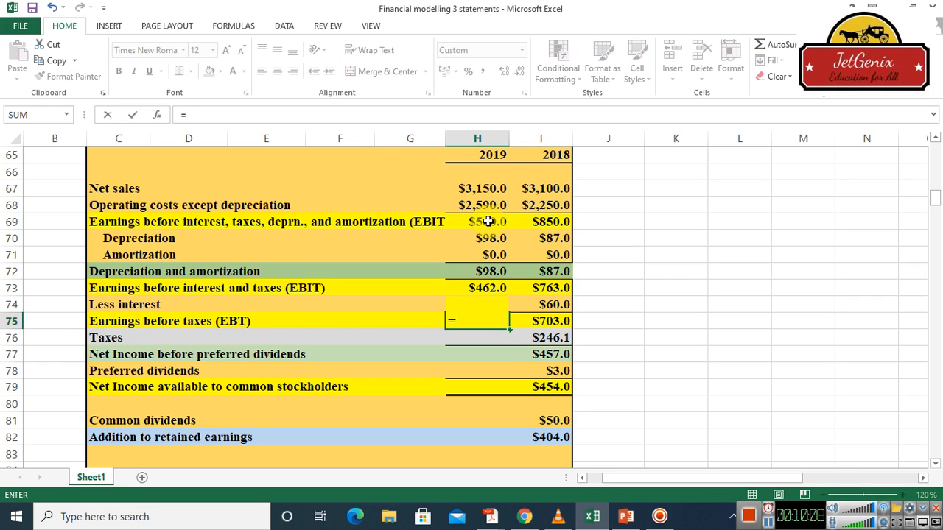
click(491, 288)
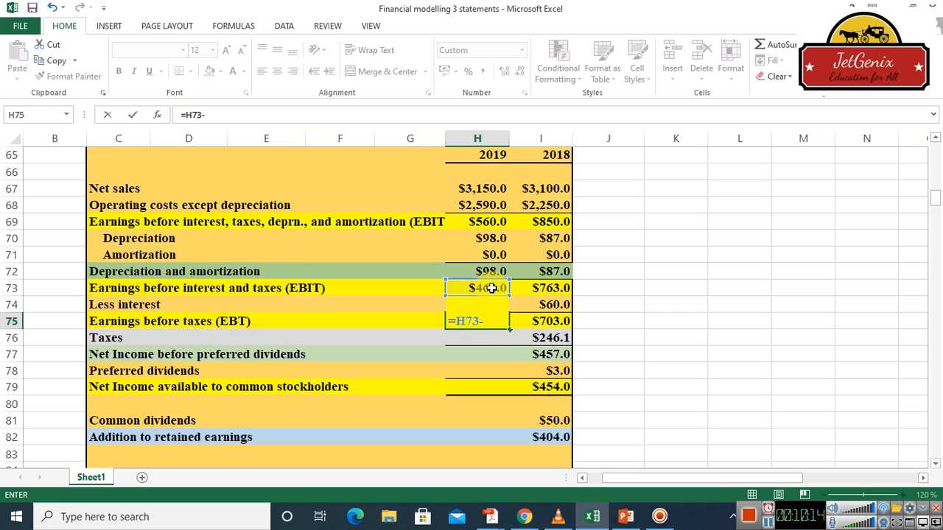
text(H74)
key(Return)
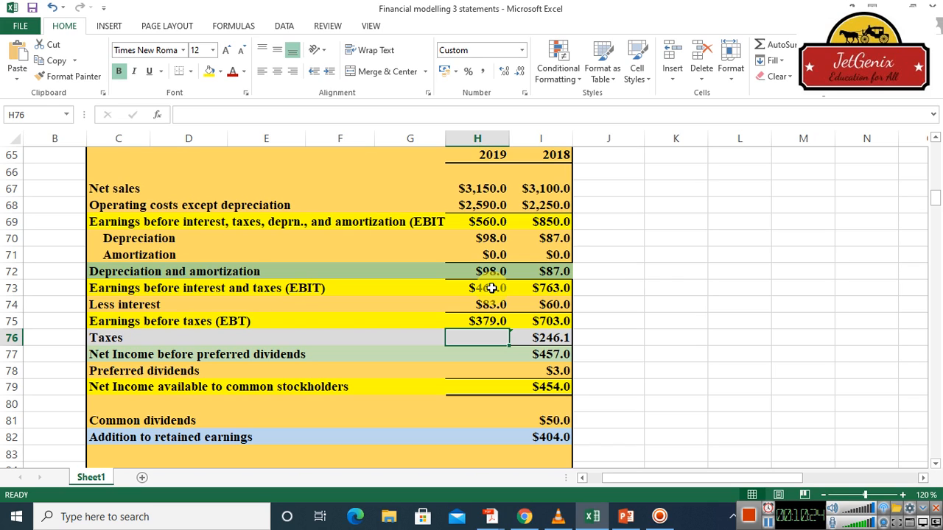
Step: Calculate 2019 taxes in H76 by multiplying earnings before taxes by the 2019 tax rate with =H75*H29
text(=)
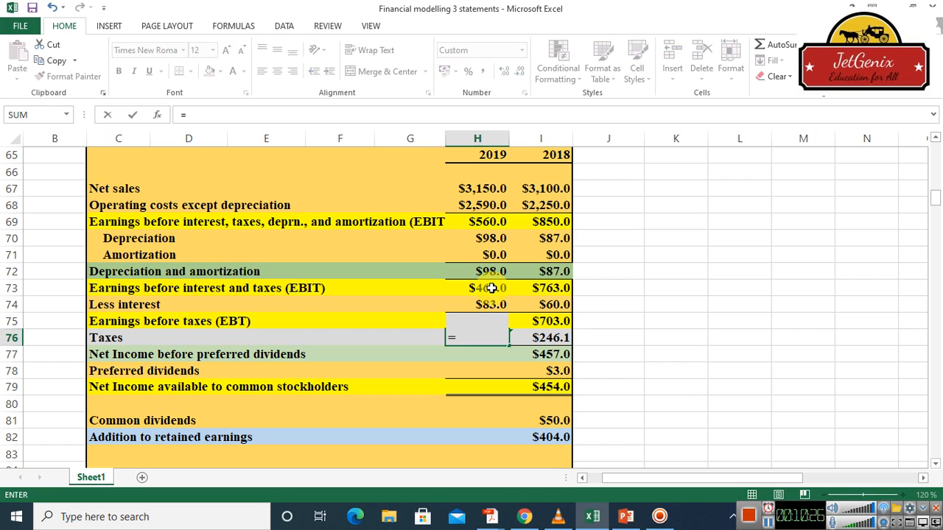
key(Up)
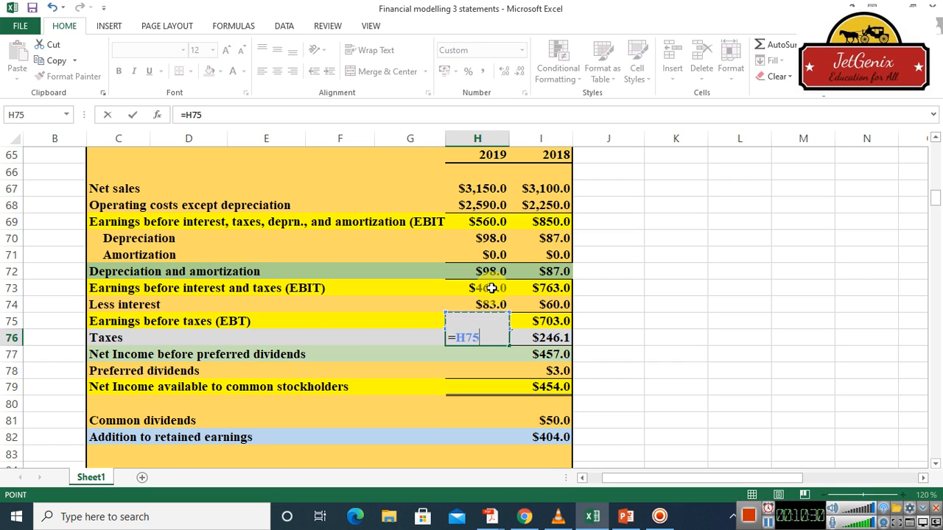
text(*)
click(937, 147)
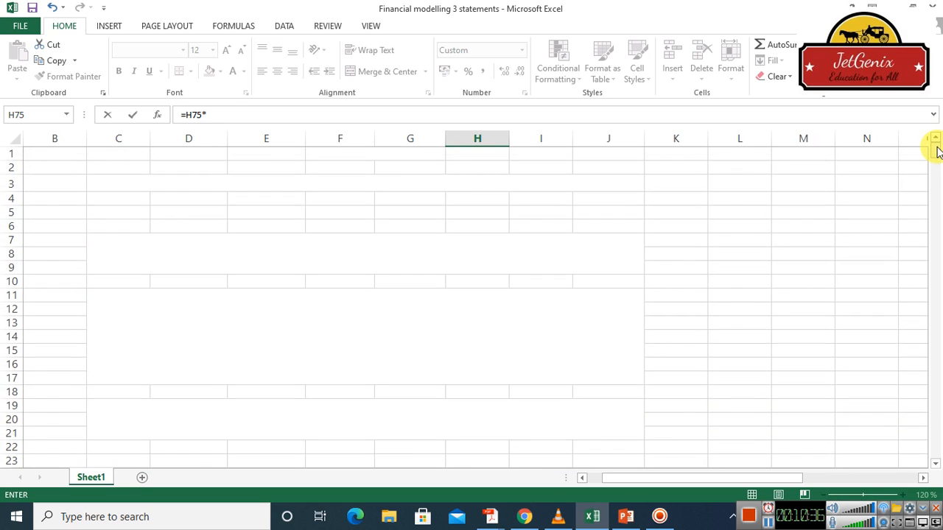
mouse_move(937, 151)
mouse_down()
mouse_move(938, 181)
mouse_move(937, 164)
mouse_up()
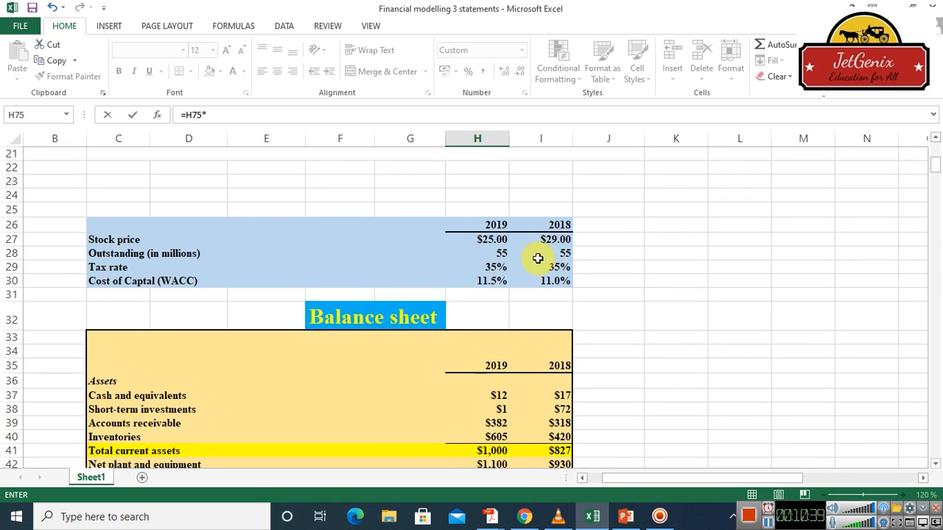
click(493, 268)
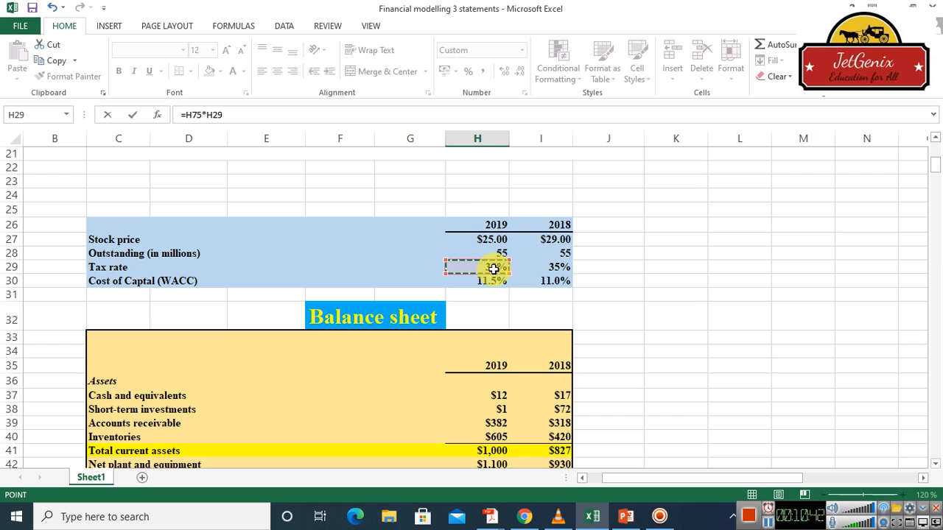
key(Escape)
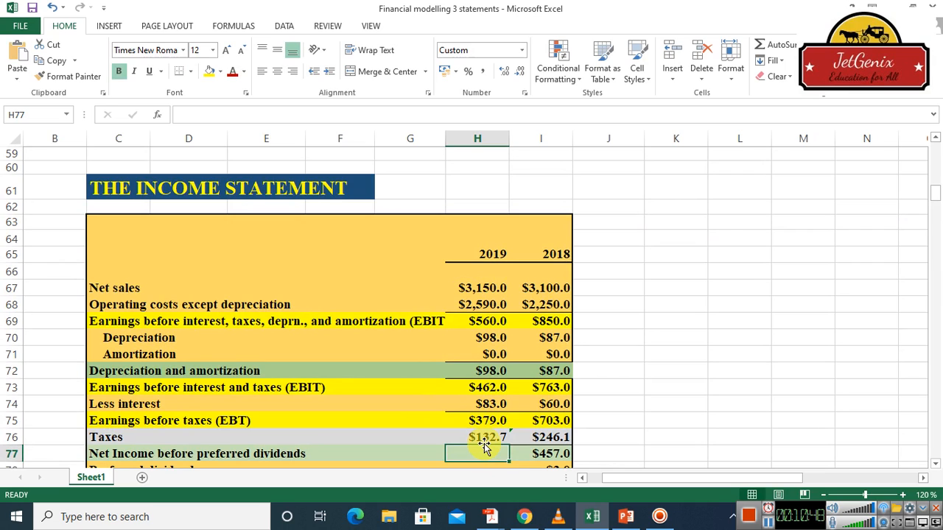
Step: Calculate 2019 net income before preferred dividends in H77 as earnings before taxes minus taxes with =H75-H76
text(=)
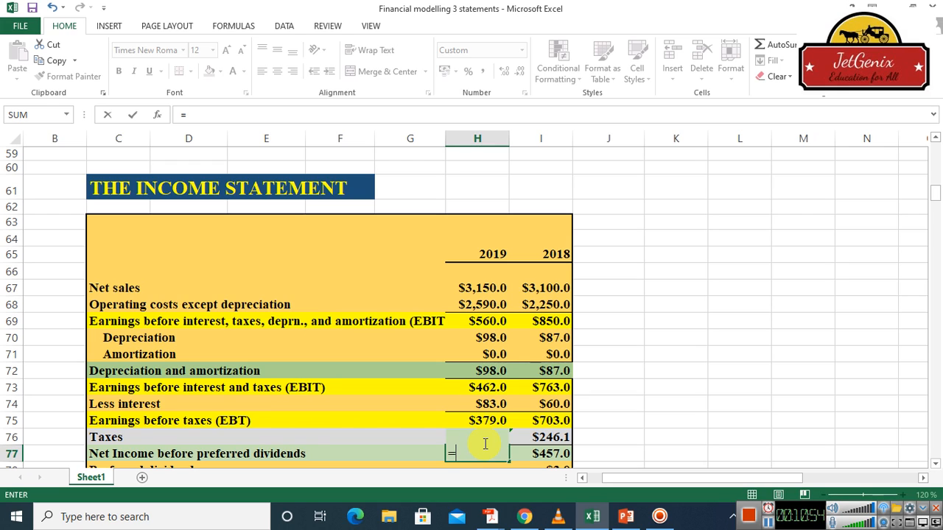
click(492, 421)
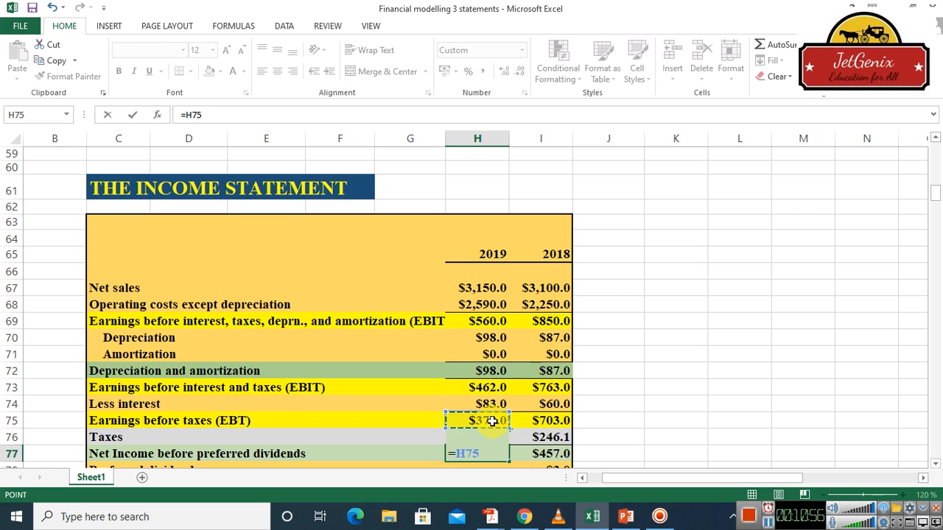
text(-)
key(Up)
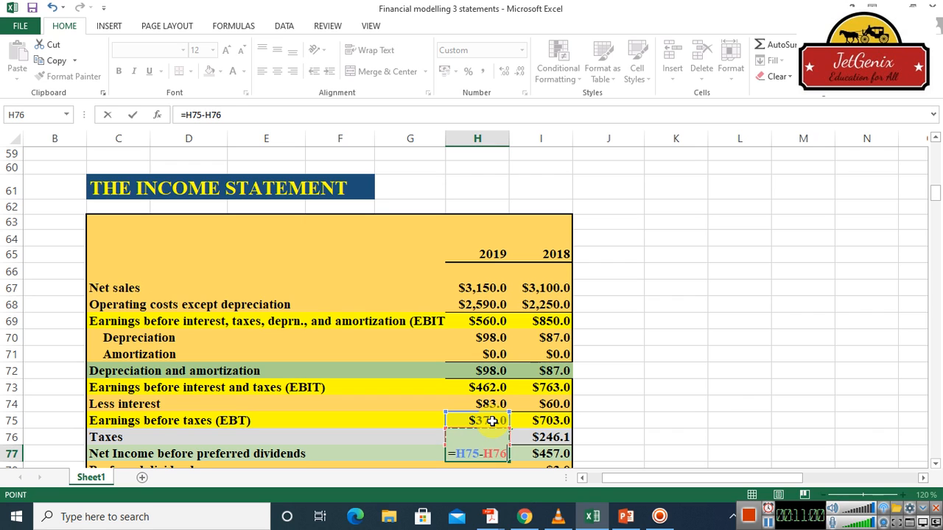
key(Return)
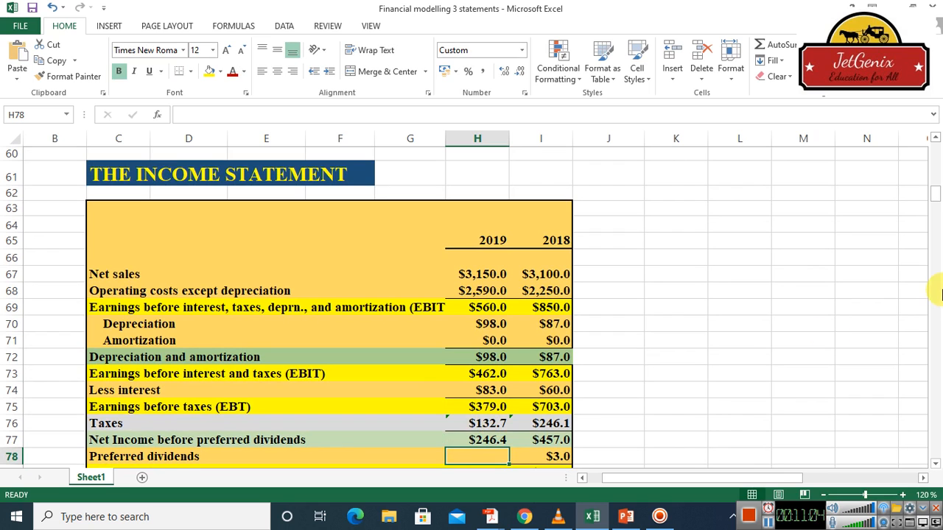
Step: Enter 3 as the 2019 preferred dividends in H78 and calculate net income available to common stockholders in H79 with =H77-H78
scroll(936, 466, down, 2)
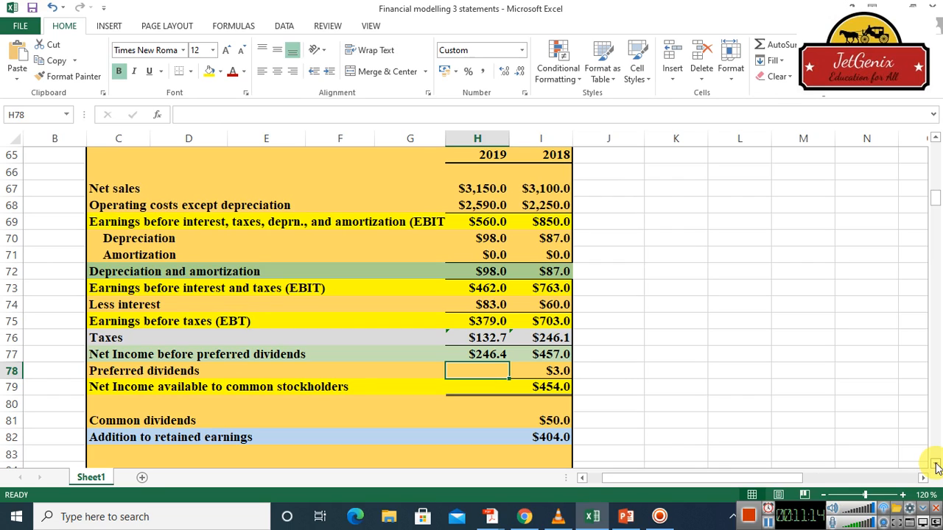
text(3)
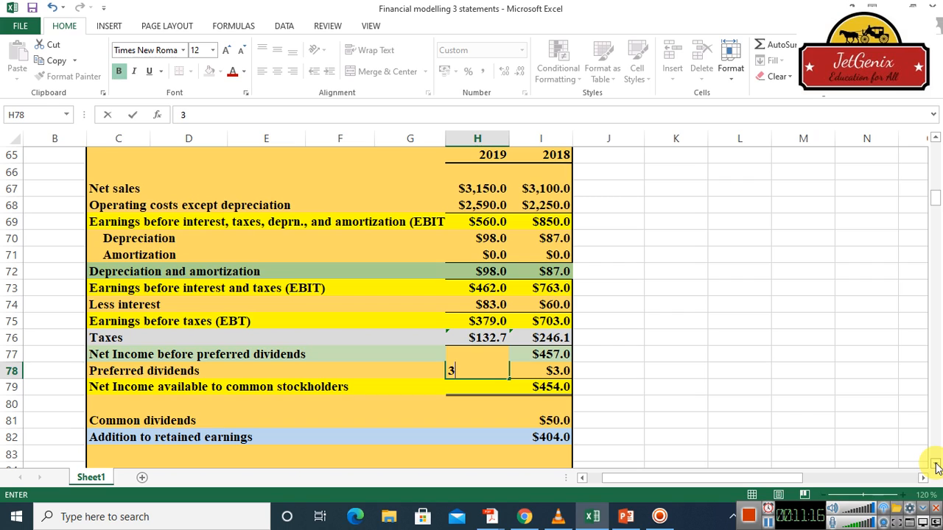
key(Return)
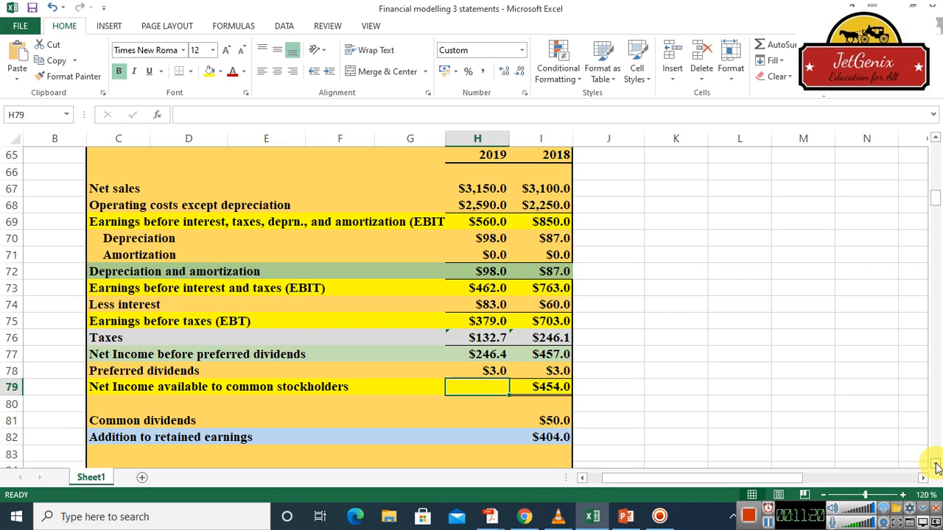
text(=)
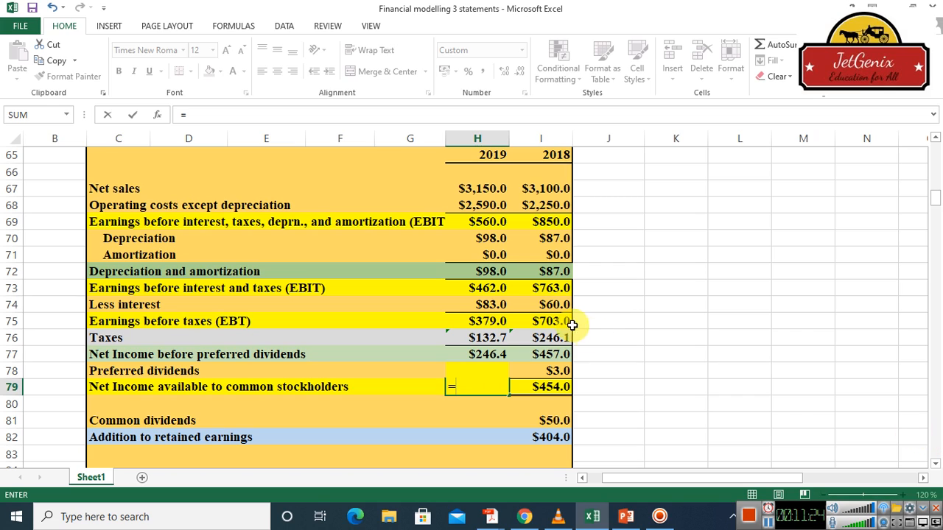
click(480, 357)
text(-)
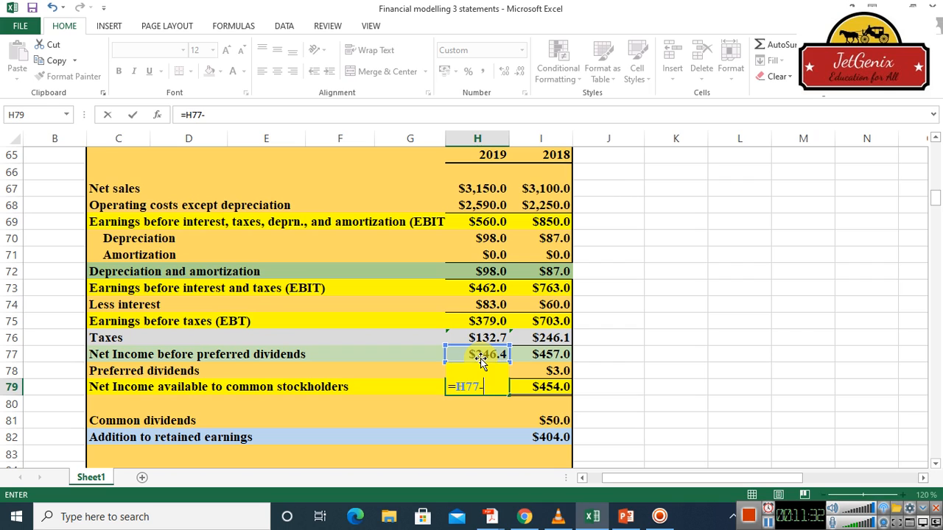
key(Up)
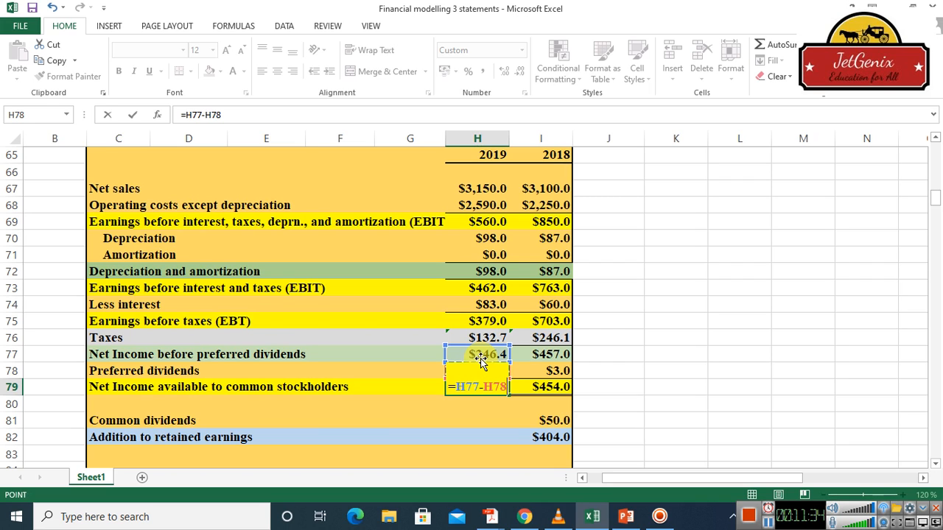
key(Return)
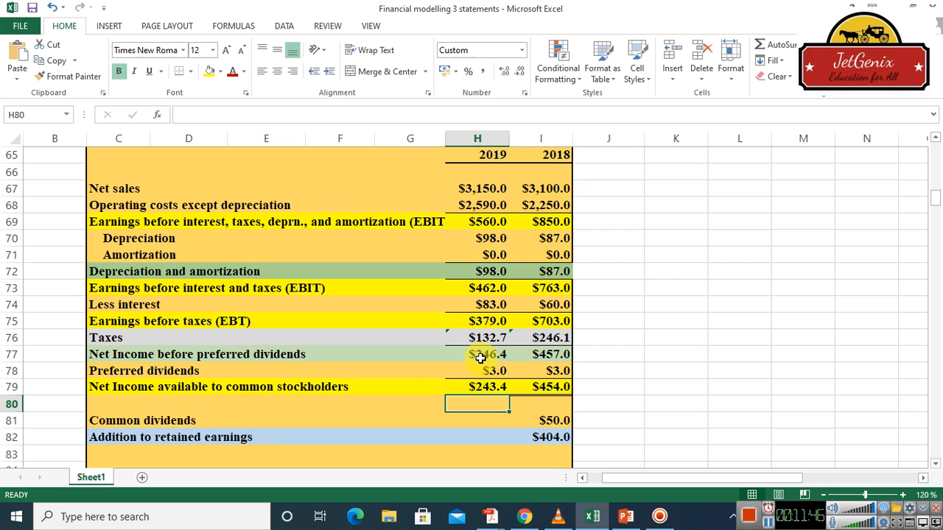
Step: Enter 55 as the 2019 common dividends in H81
key(Down)
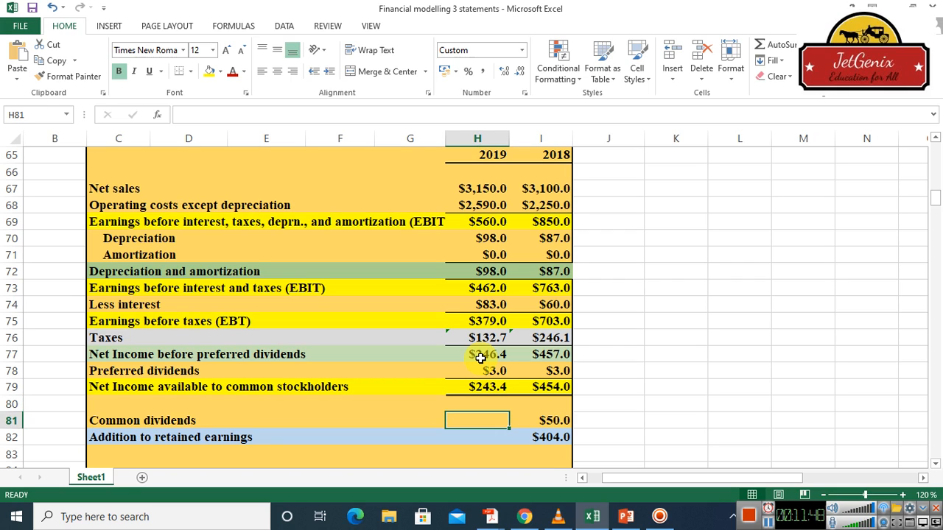
text(55)
key(Return)
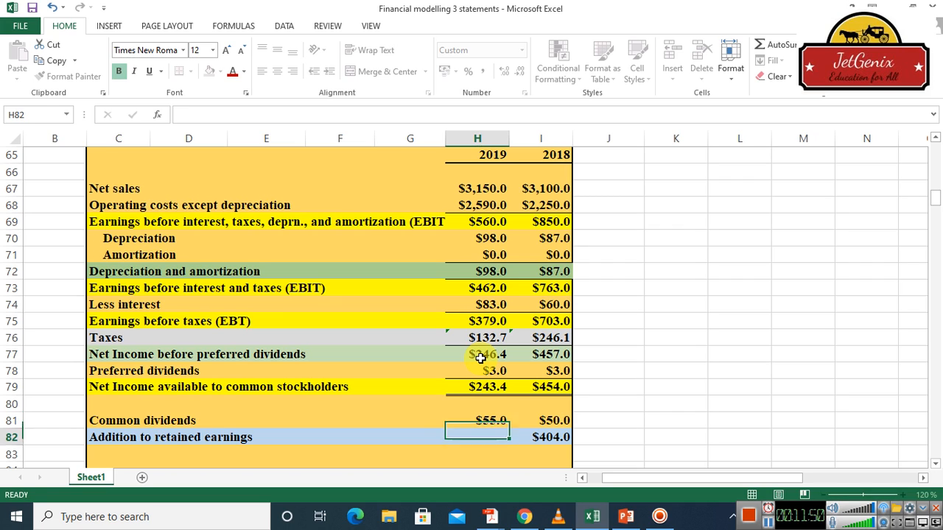
Step: Calculate the 2019 addition to retained earnings in H82 by subtracting common dividends from net income available to common stockholders with =H79-H81
text(=)
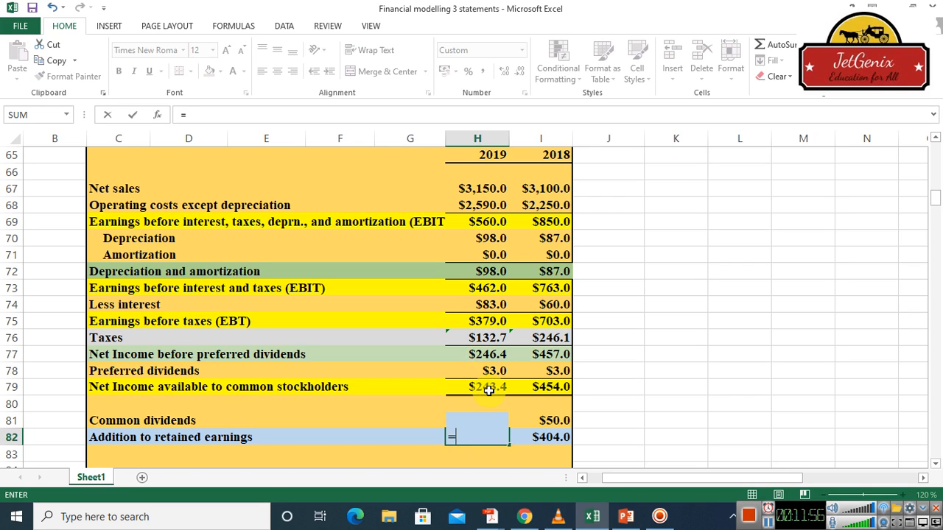
click(488, 390)
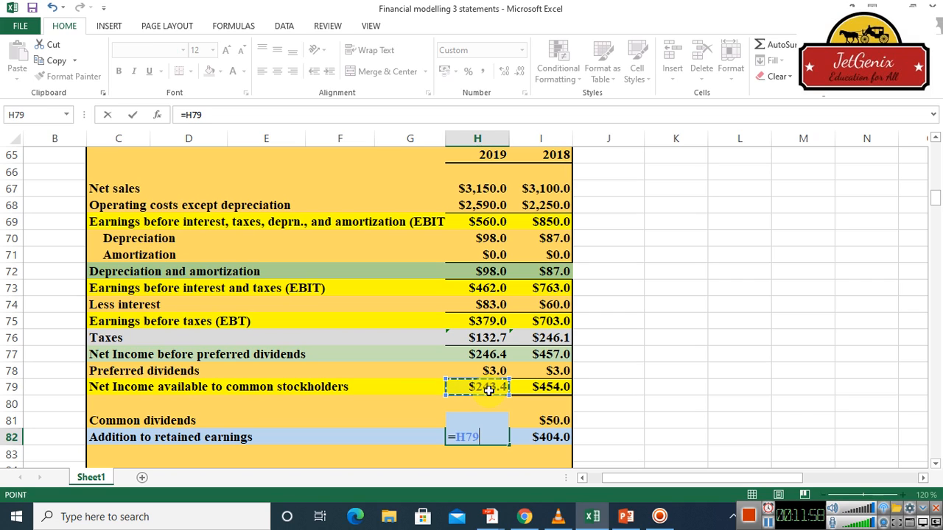
text(-)
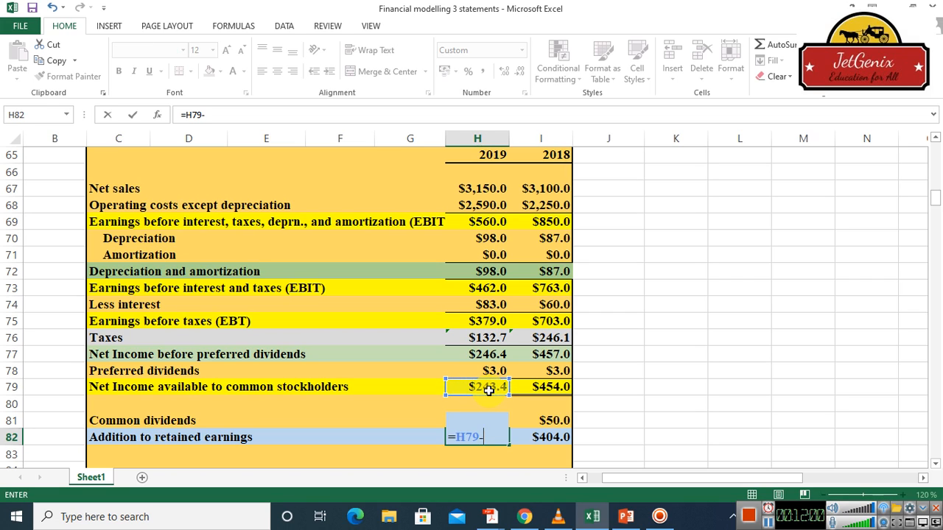
key(Up)
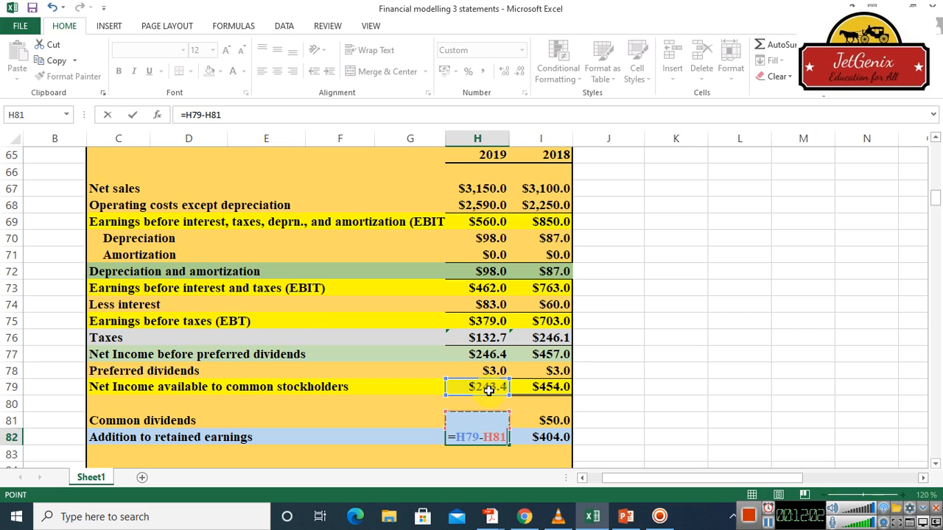
key(Return)
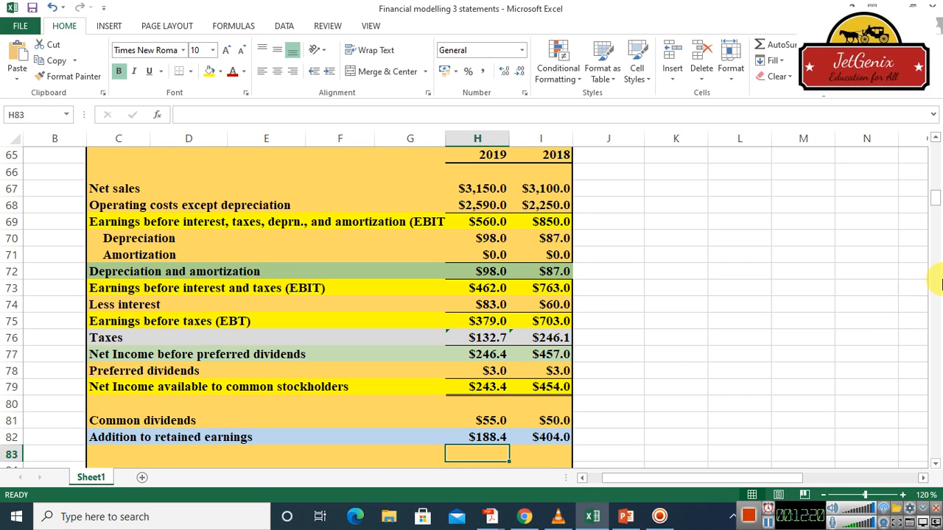
Step: Enter 2018 as a column heading in I91, above the Profitability Ratios Per Share table
click(936, 465)
click(936, 465)
click(936, 465)
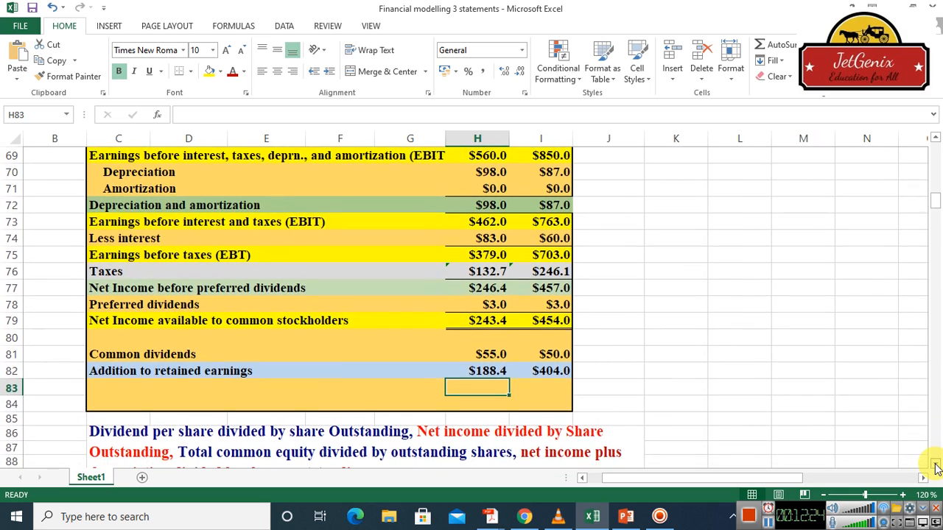
click(936, 464)
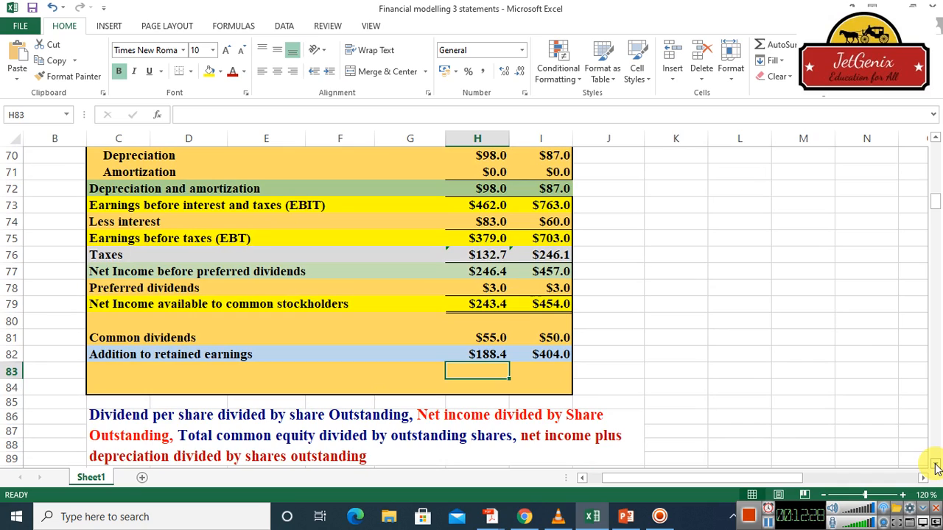
click(935, 468)
click(936, 469)
click(936, 469)
click(936, 469)
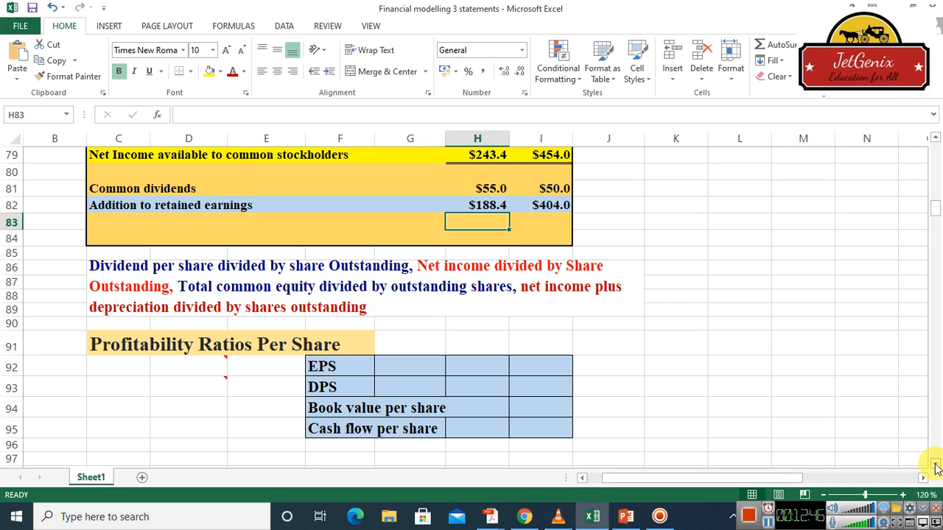
click(539, 369)
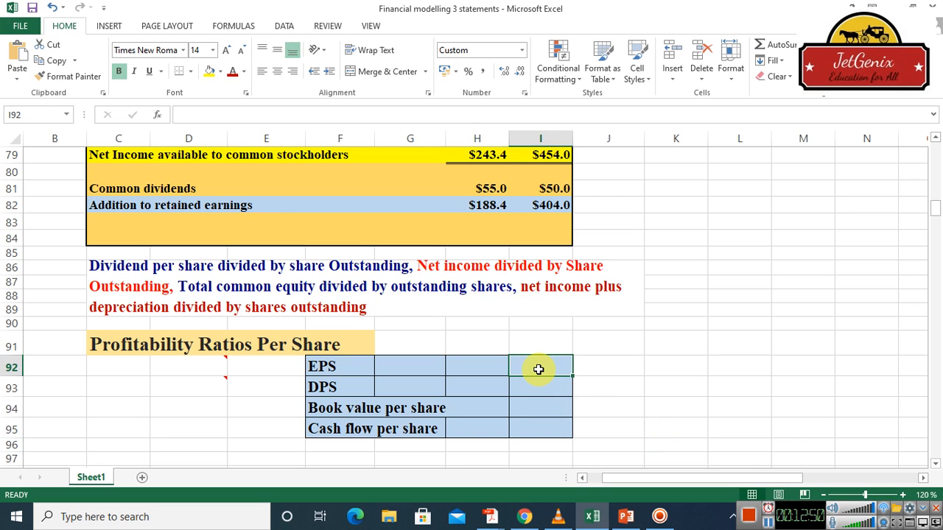
click(521, 343)
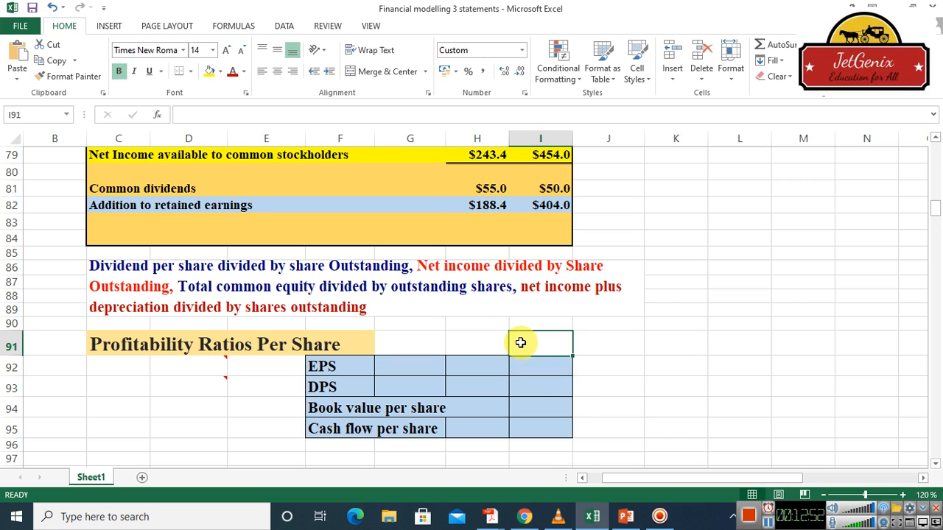
text(201)
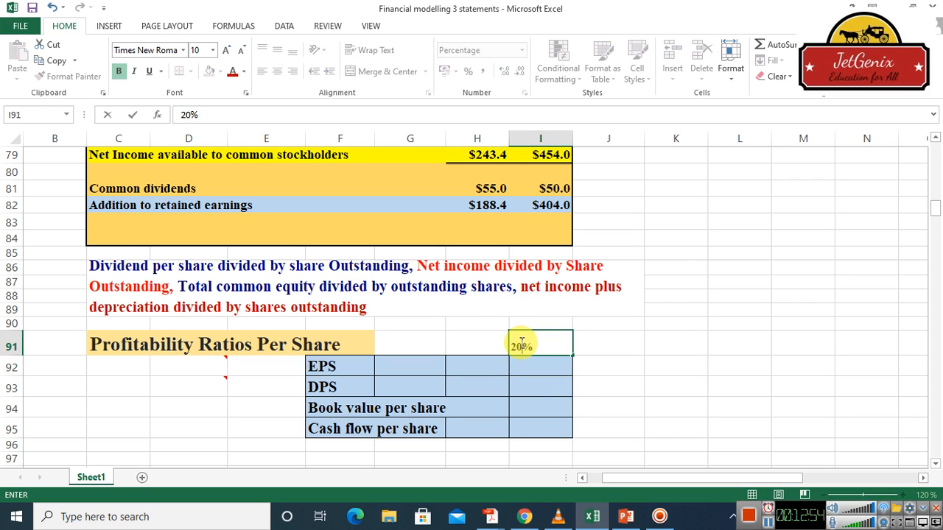
text(8)
key(Delete)
key(Left)
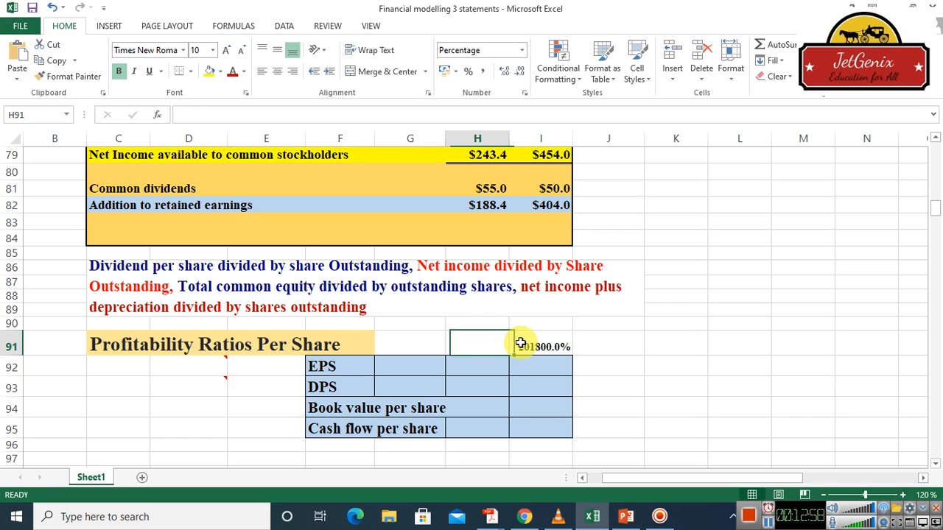
Step: Format the 2018 heading in I91 as Number with no decimal places
click(553, 348)
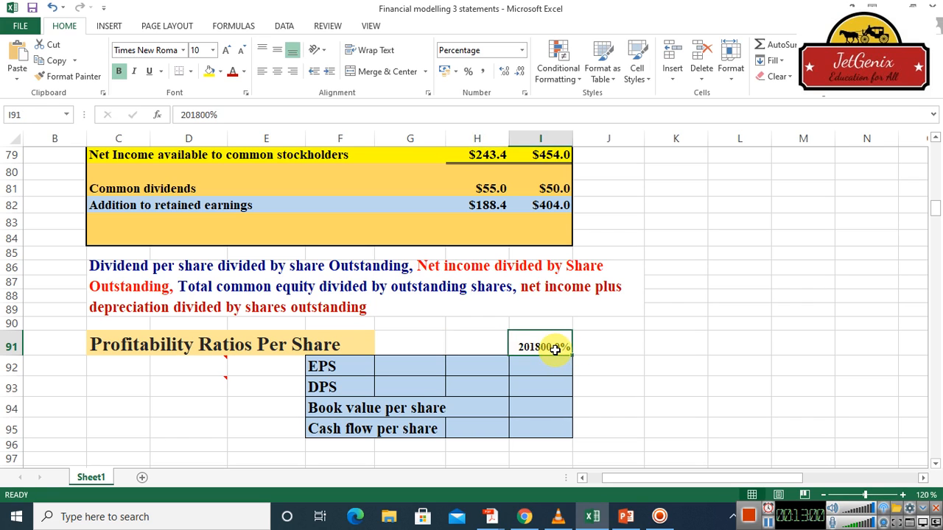
click(524, 51)
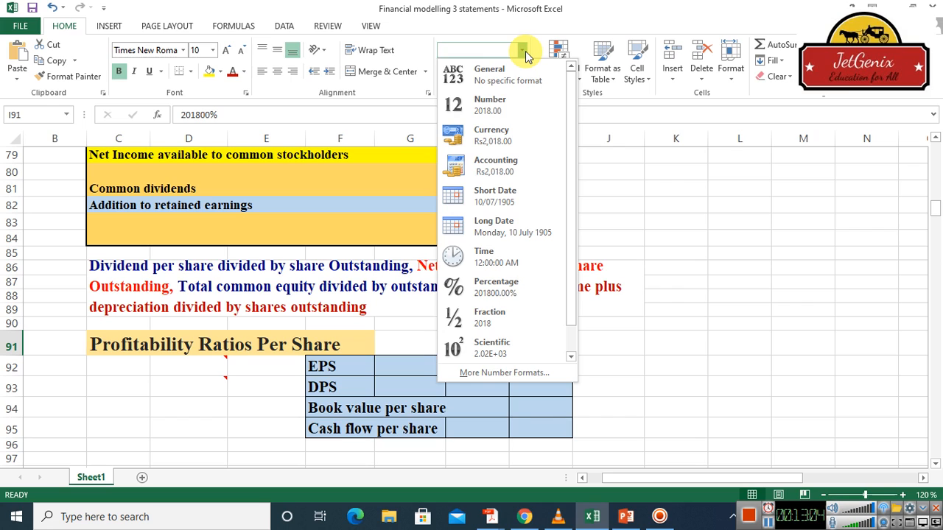
click(486, 104)
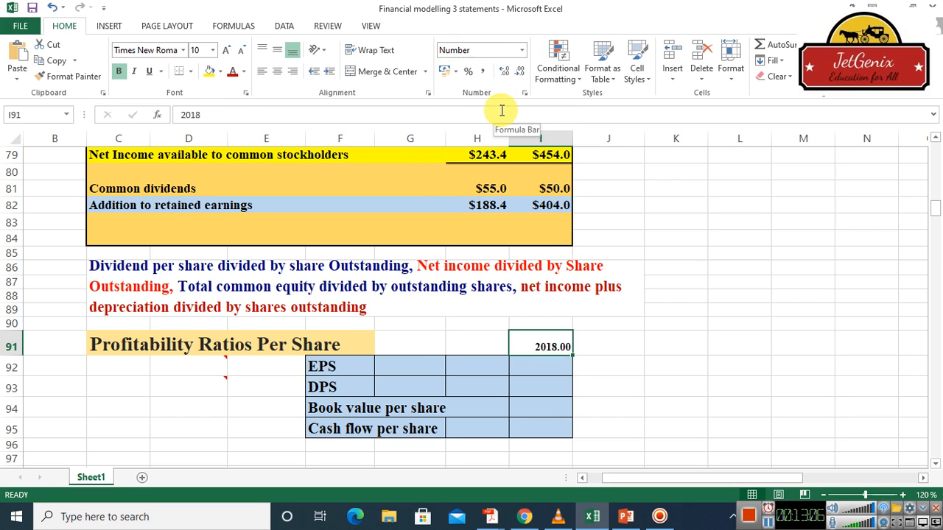
click(504, 71)
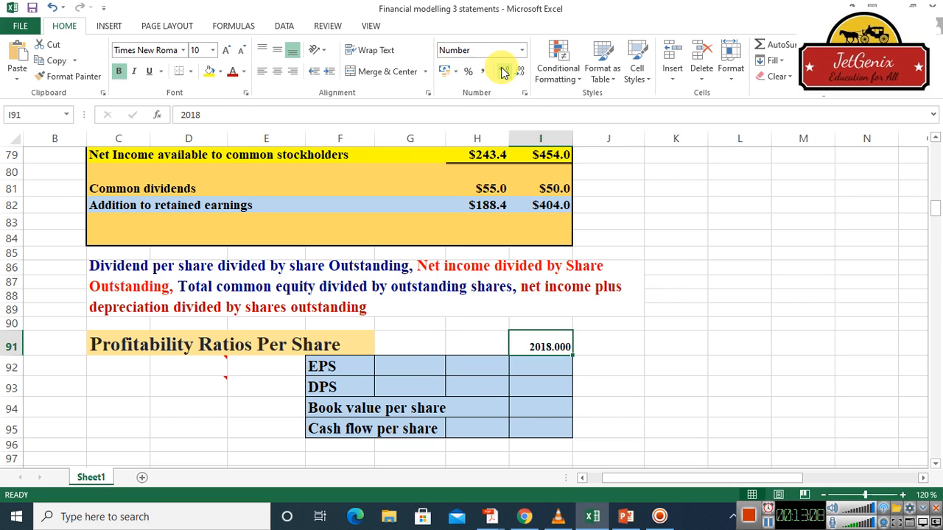
click(521, 72)
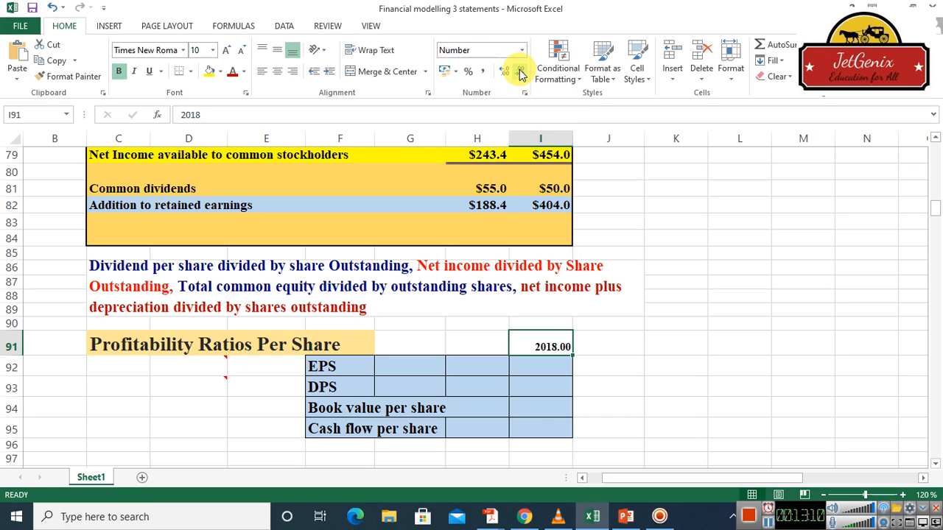
click(520, 71)
click(520, 71)
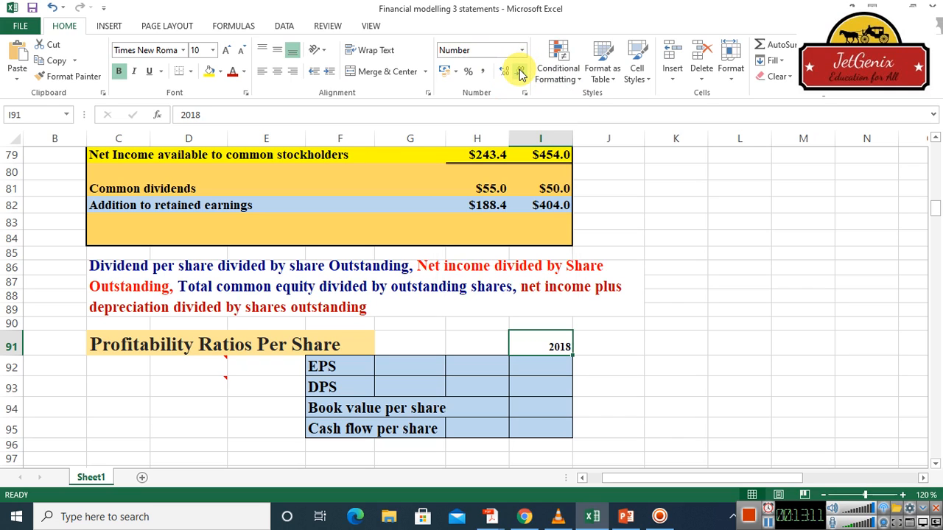
Step: Enter 2019 in H91 beside the 2018 heading and format the cell as Number with no decimal places
click(482, 341)
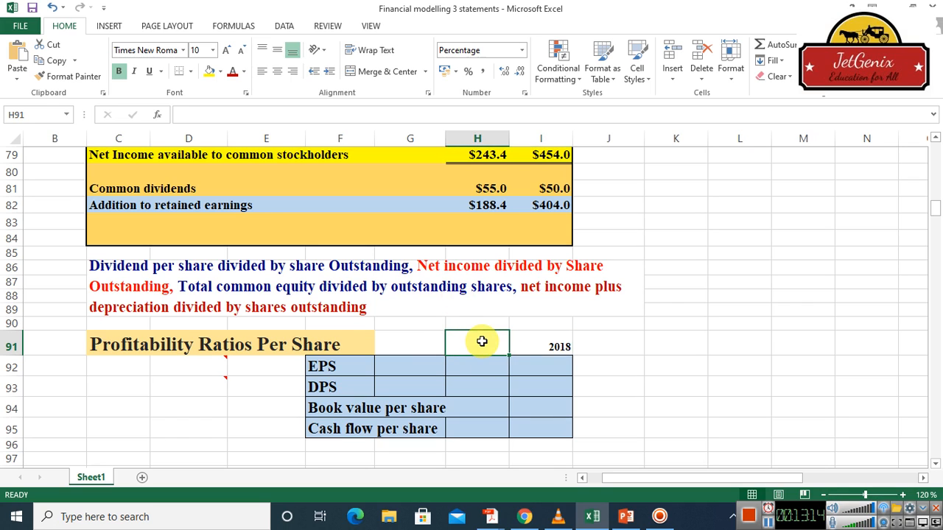
text(2019)
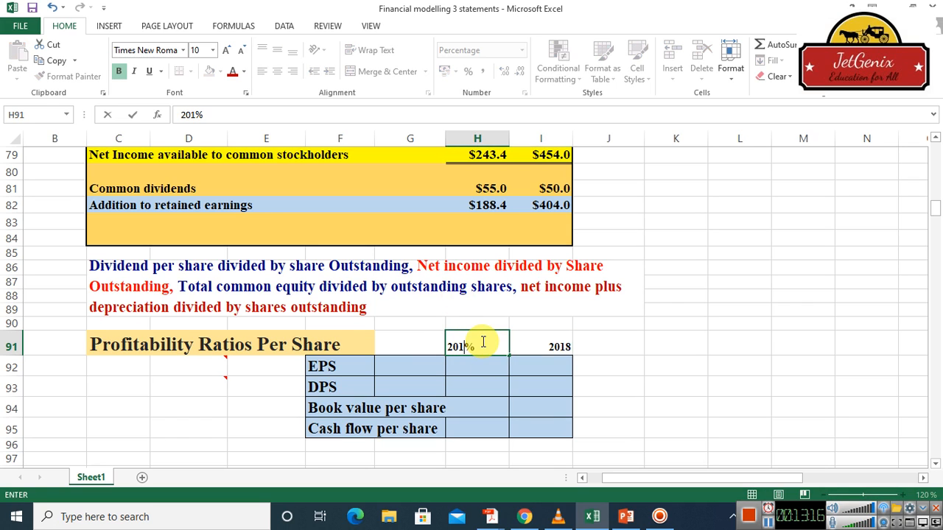
click(506, 77)
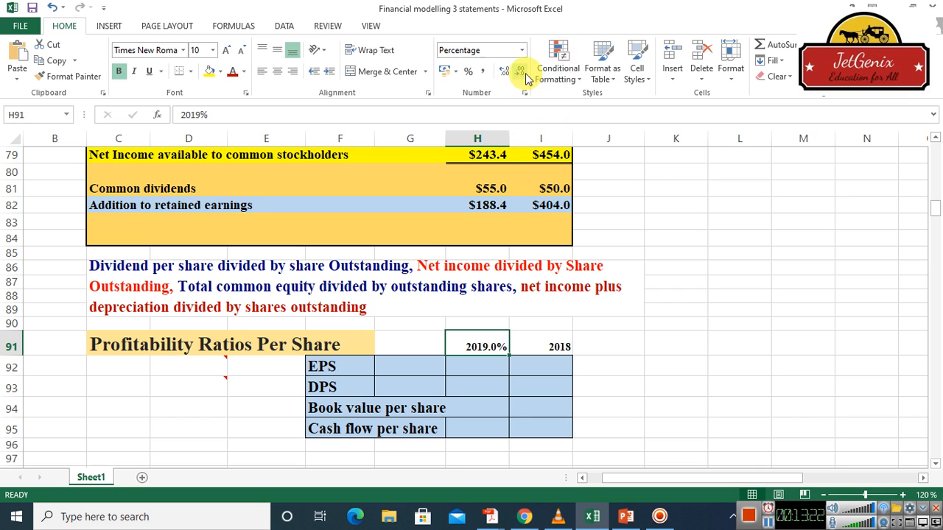
click(522, 51)
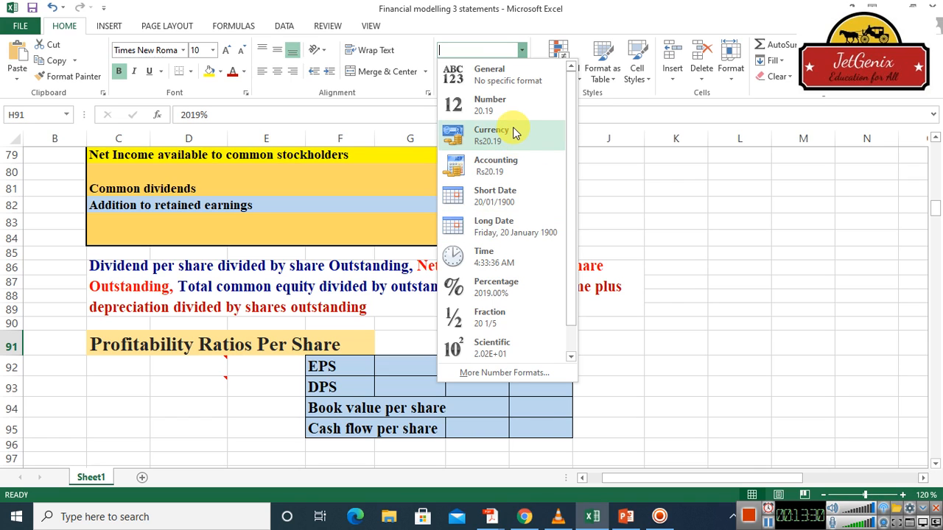
click(503, 106)
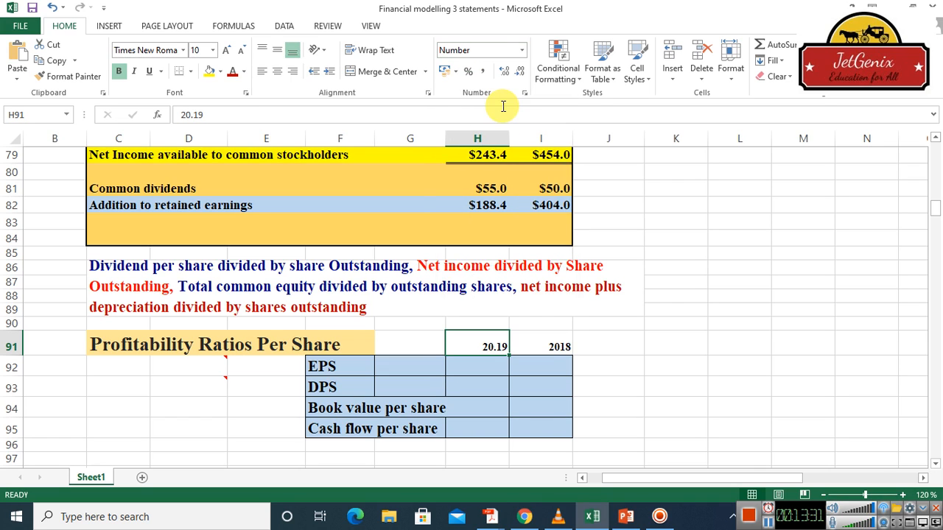
click(520, 72)
click(521, 73)
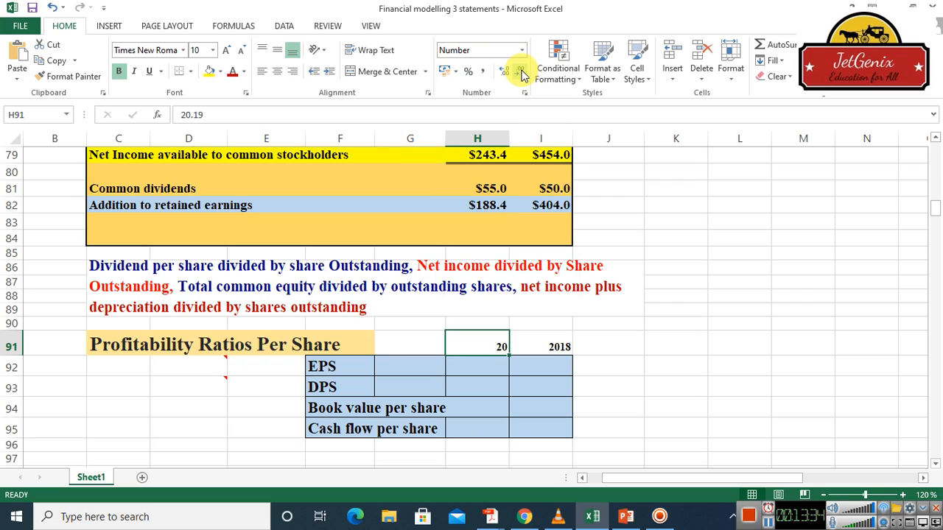
Step: Replace the content of the Number-formatted cell H91 with the year 2019
text(1)
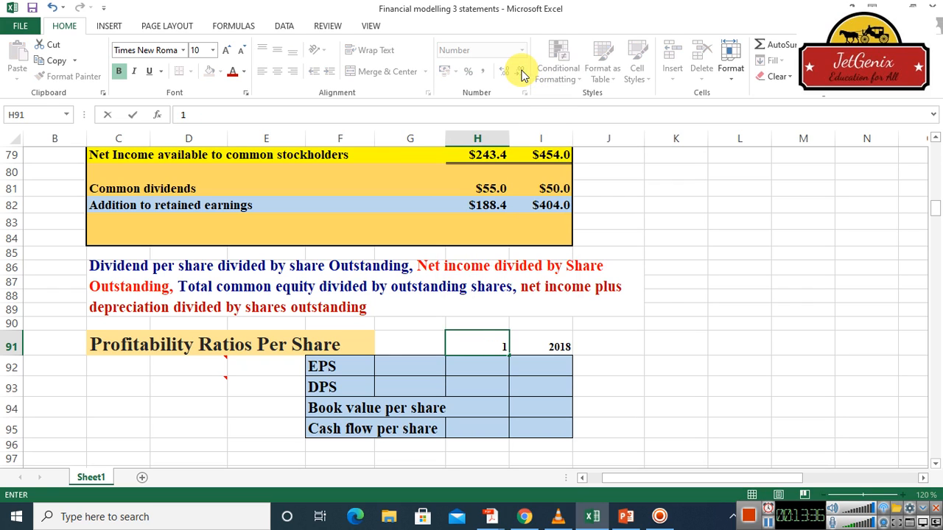
key(BackSpace)
text(2019)
key(Return)
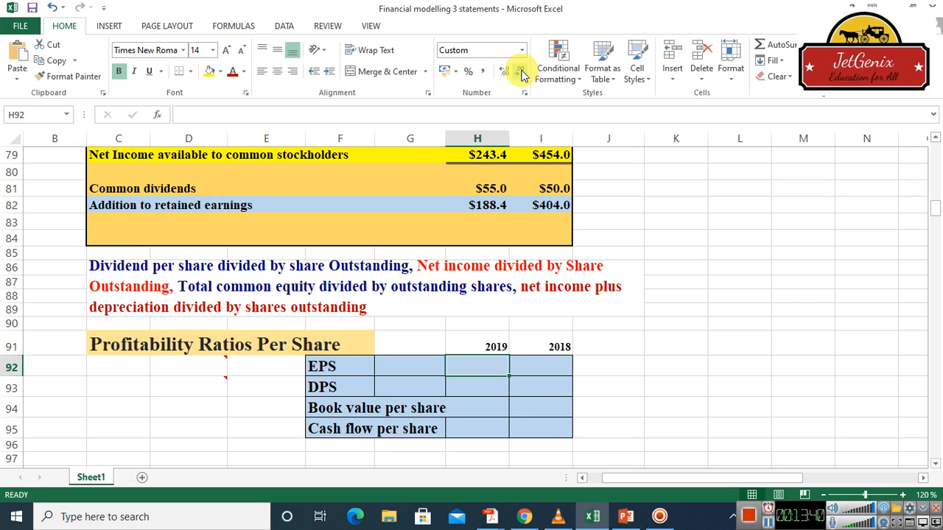
key(Up)
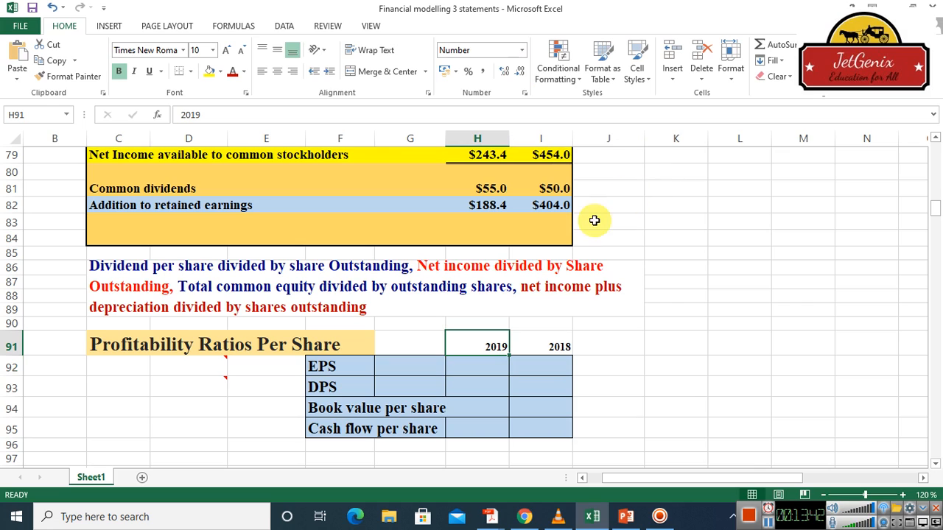
Step: Calculate 2018 EPS in I92 by dividing net income available to common stockholders by outstanding shares, =I79/I28
click(536, 369)
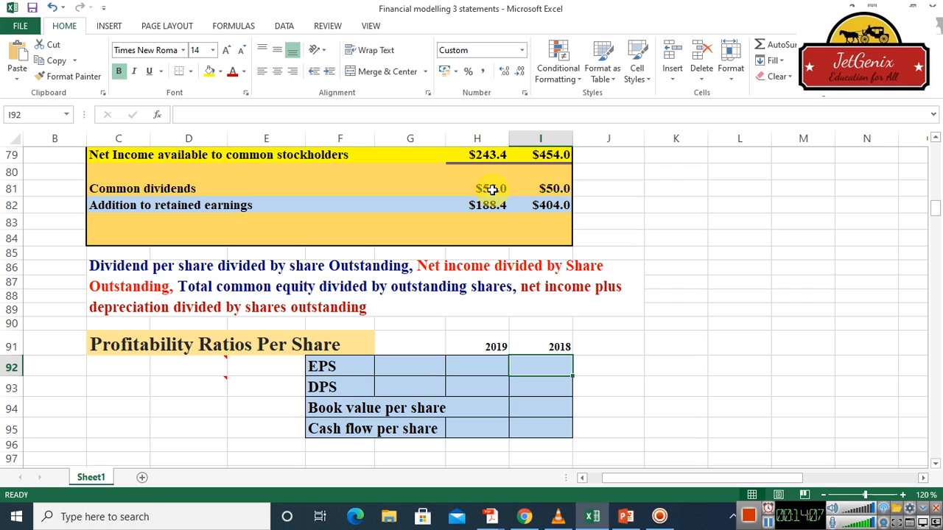
click(546, 191)
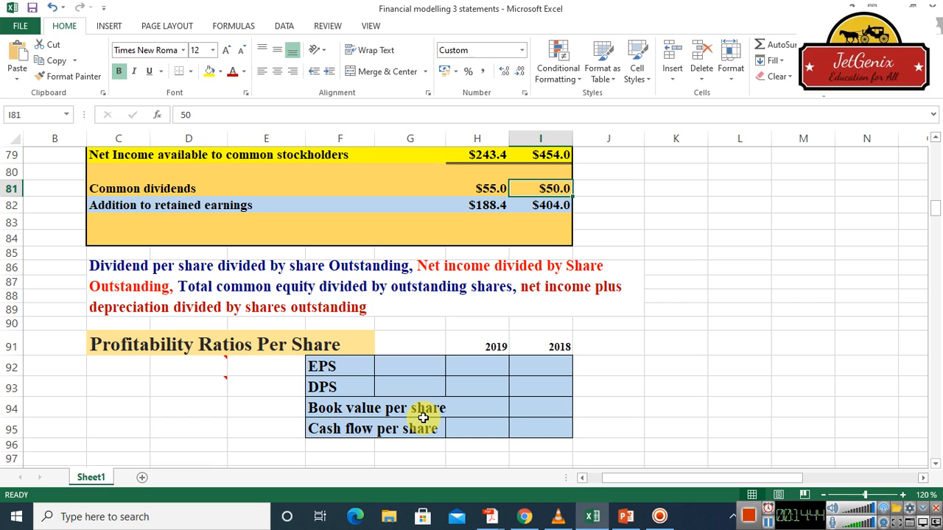
click(533, 369)
text(=)
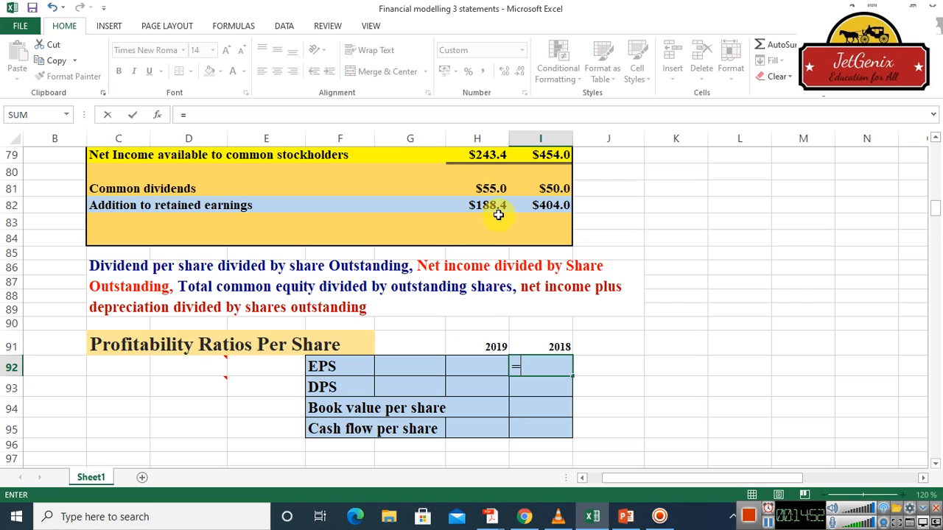
click(551, 157)
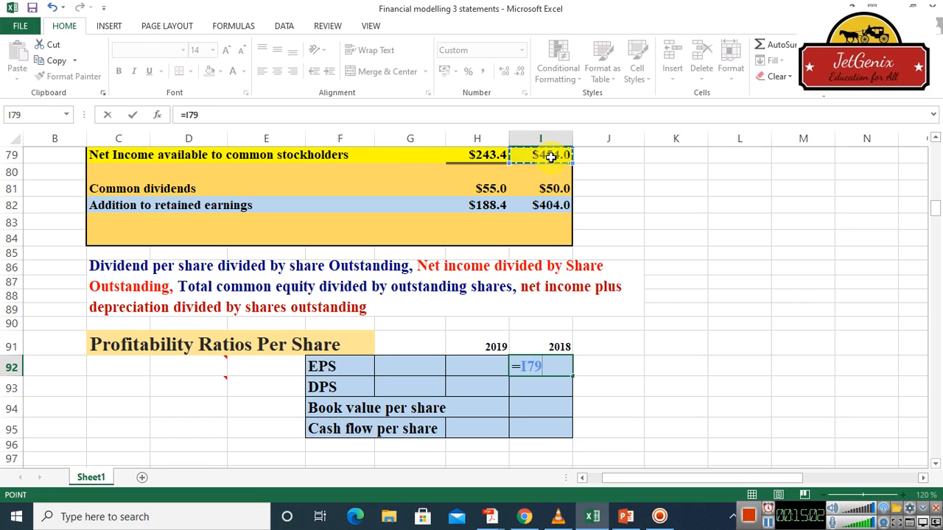
text(/)
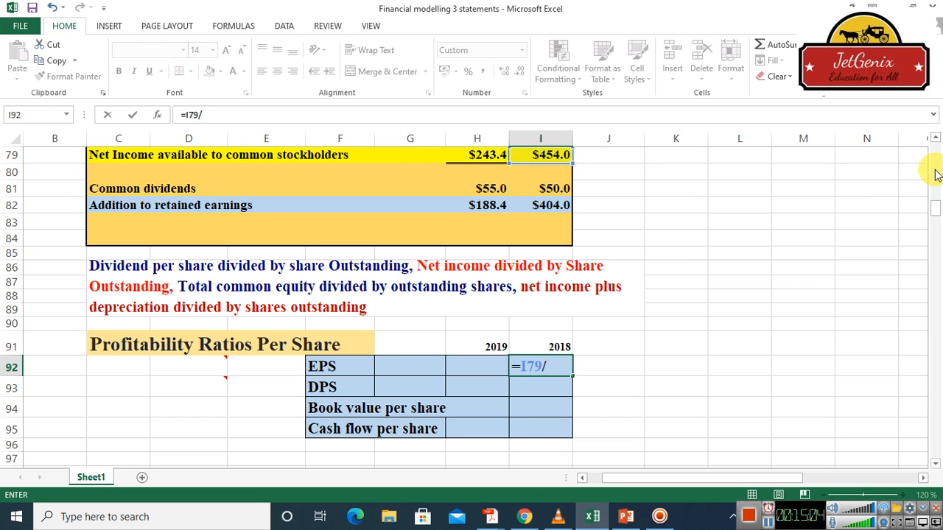
scroll(936, 140, up, 5)
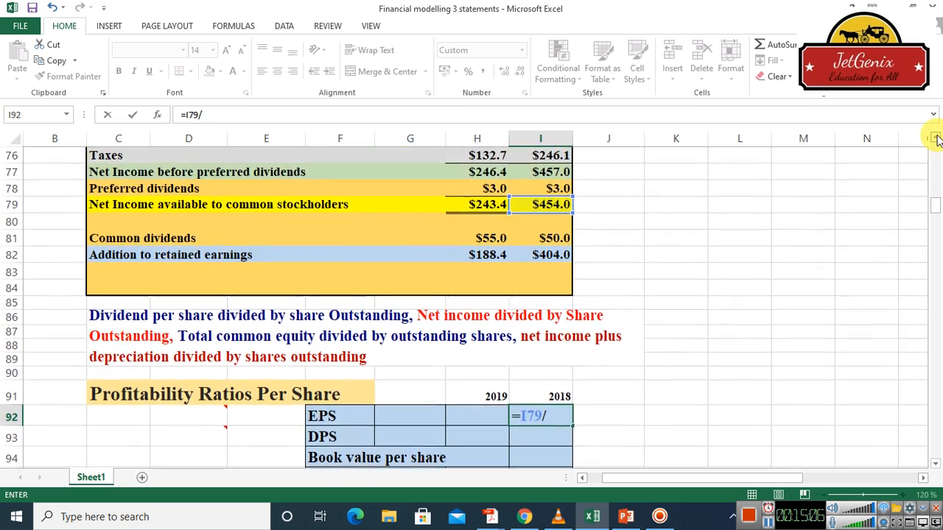
scroll(936, 140, up, 8)
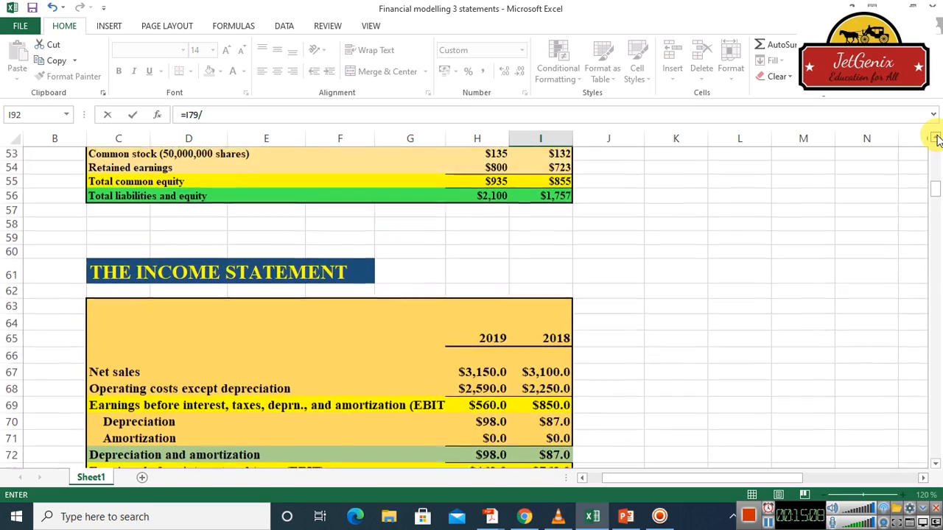
scroll(936, 140, up, 4)
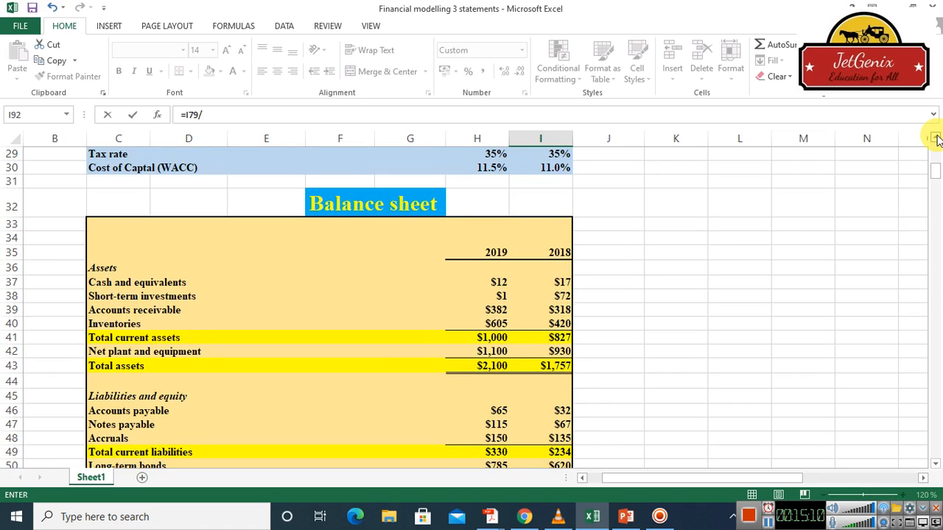
scroll(936, 140, up, 1)
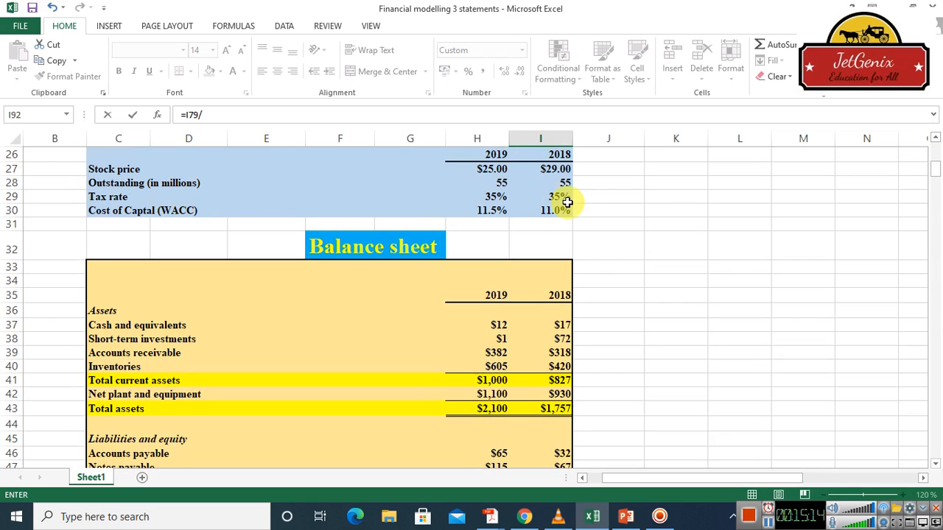
click(563, 184)
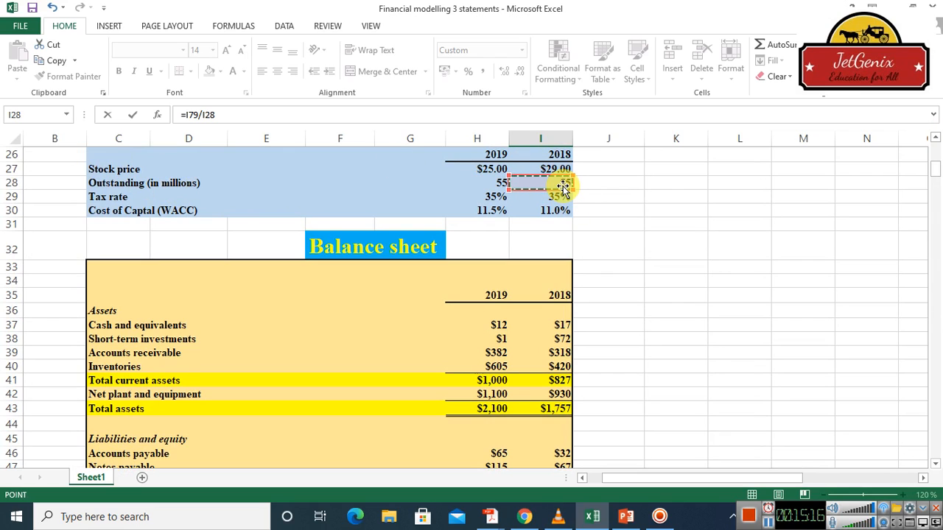
key(Return)
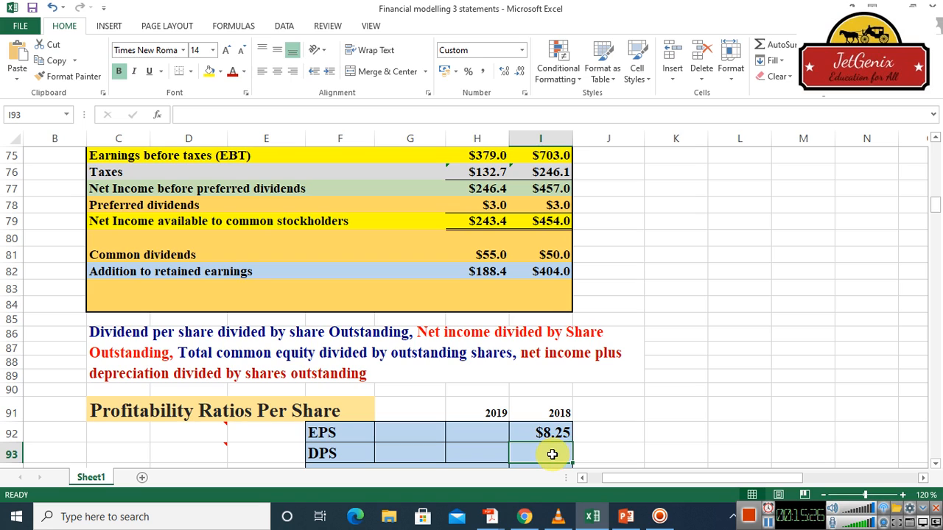
Step: Calculate 2018 DPS in I93 by dividing common dividends by outstanding shares, =I81/I28
text(=)
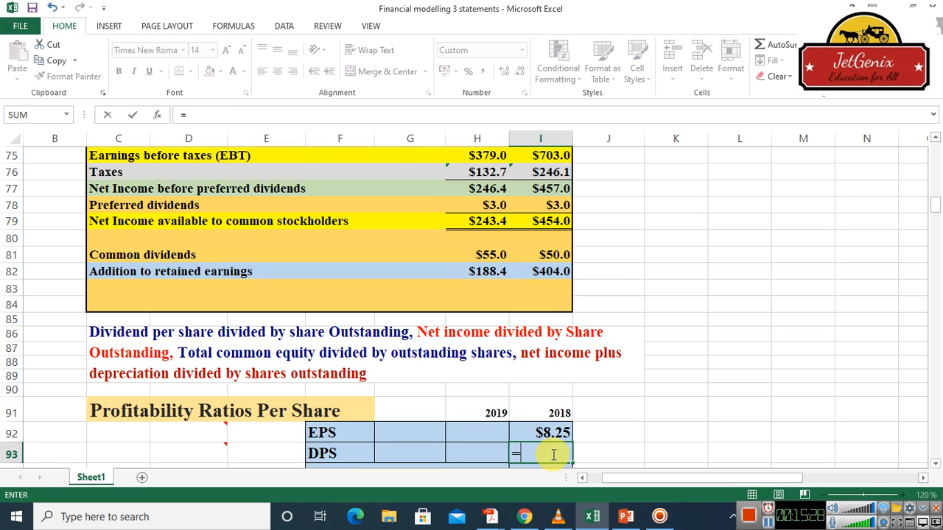
click(555, 255)
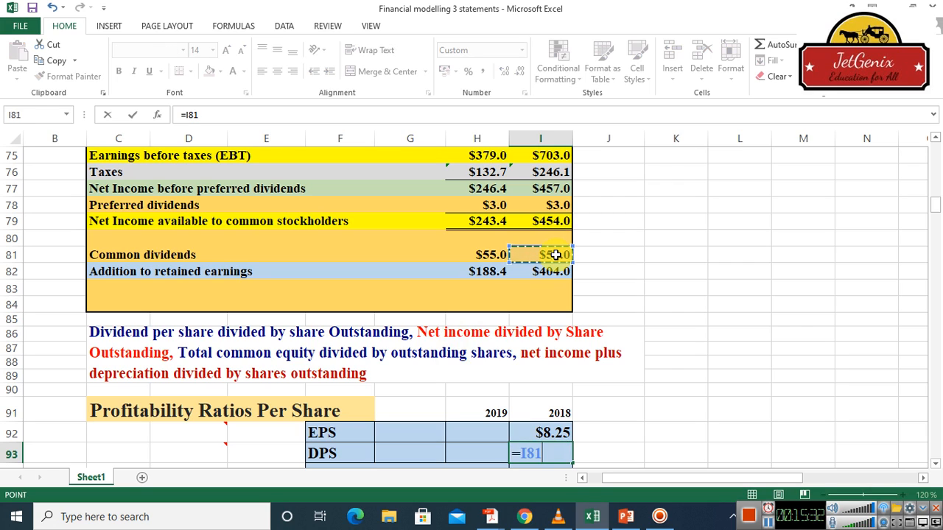
text(/)
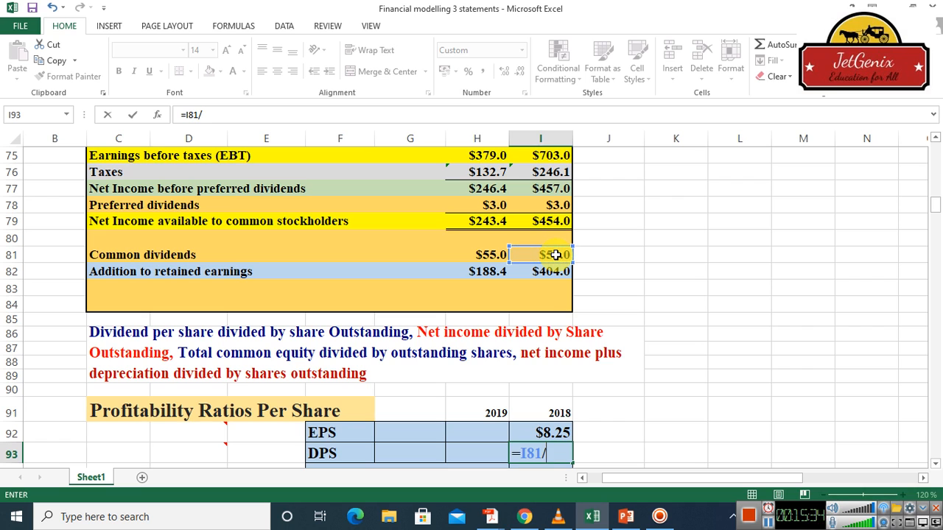
click(936, 142)
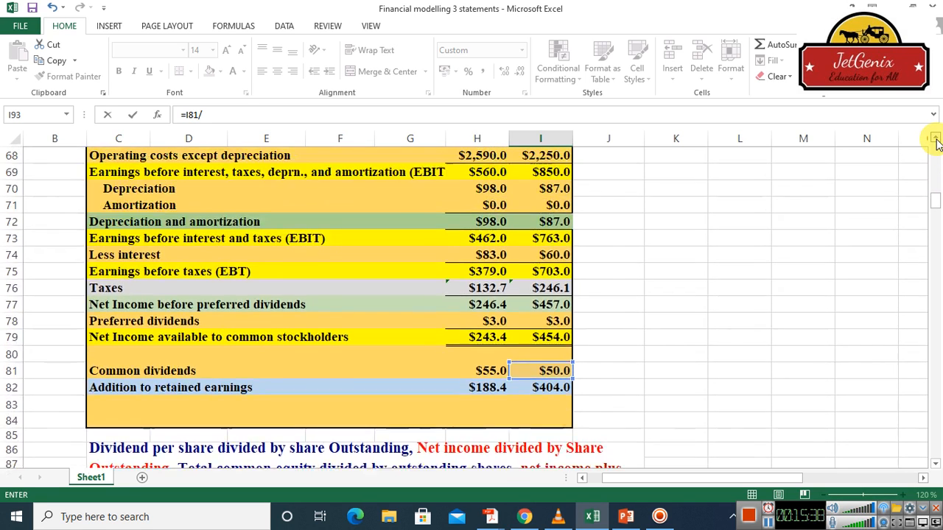
drag(936, 142, 936, 143)
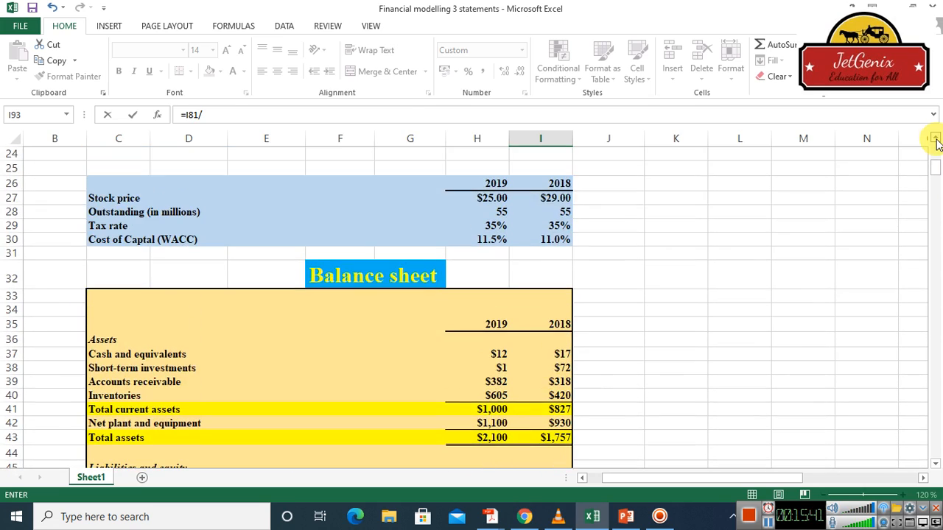
click(562, 213)
key(Return)
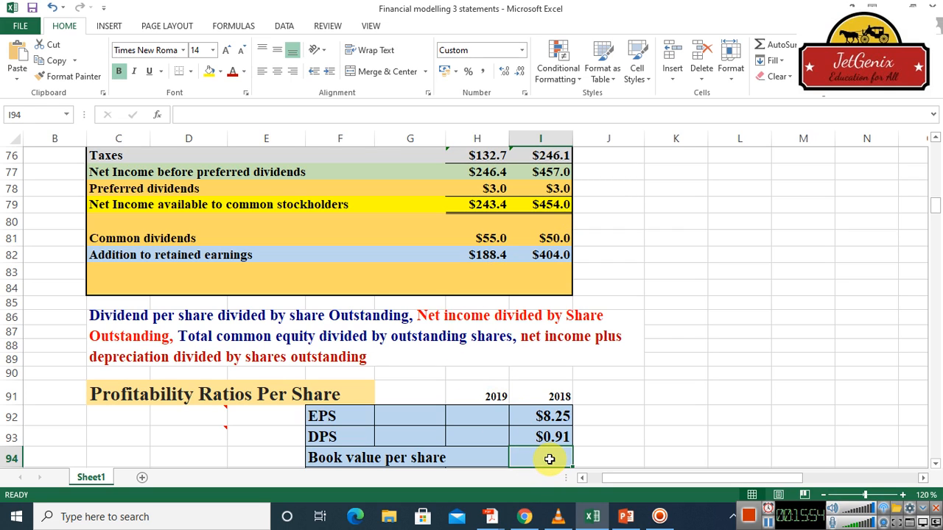
Step: Calculate 2018 book value per share in I94 by dividing total common equity by outstanding shares, =I55/I28
text(=)
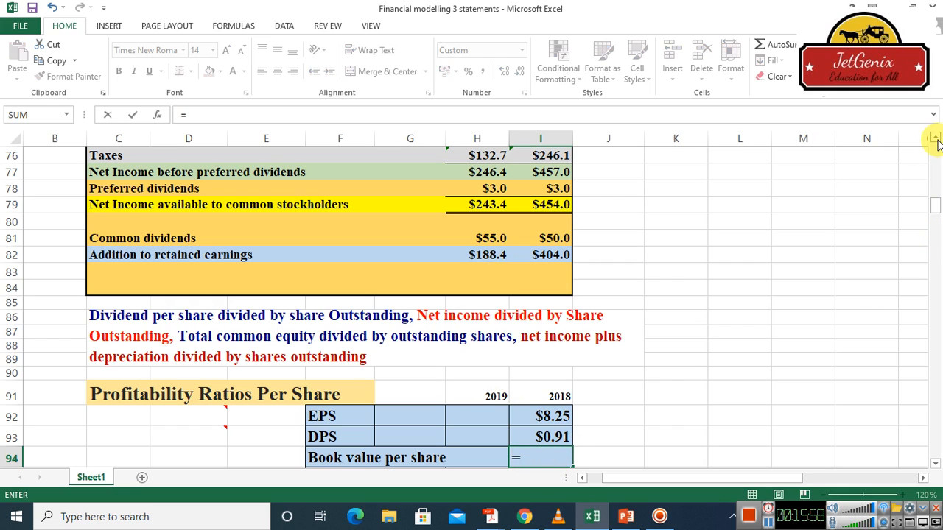
drag(934, 140, 934, 140)
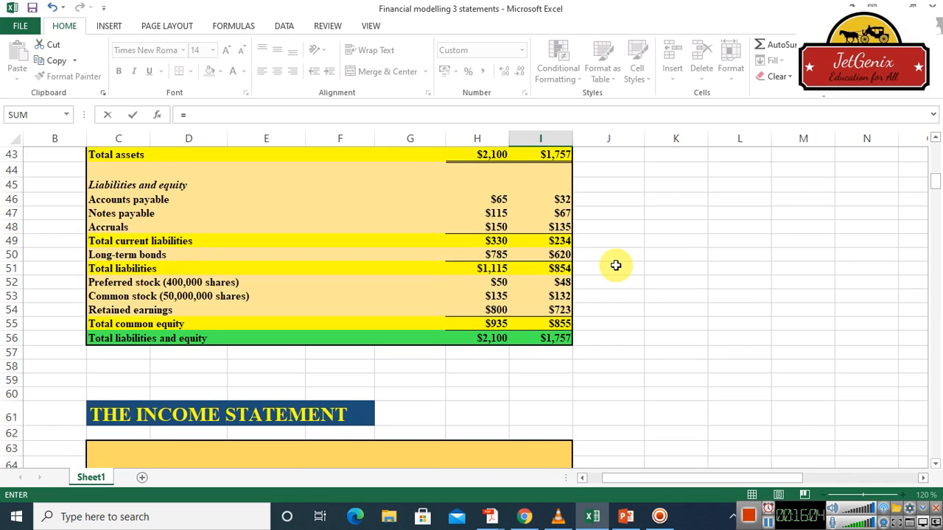
click(563, 325)
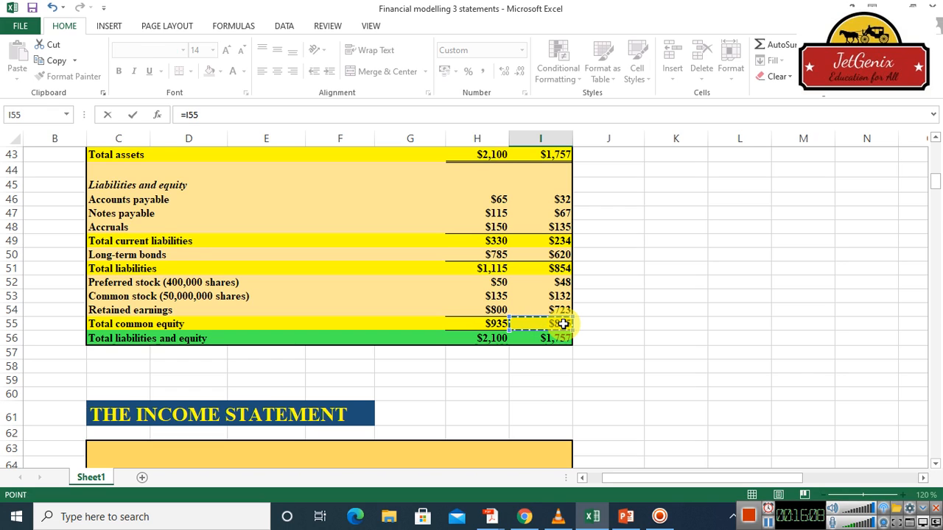
text(/)
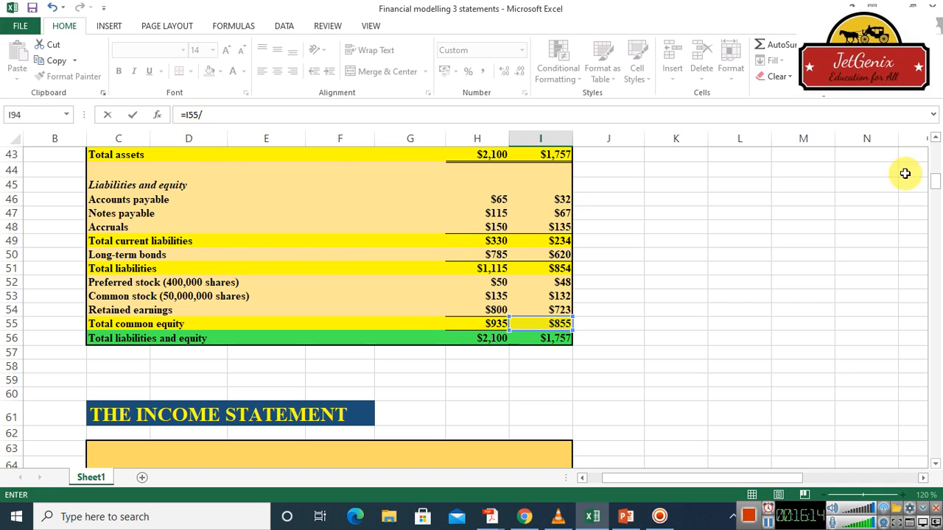
click(936, 140)
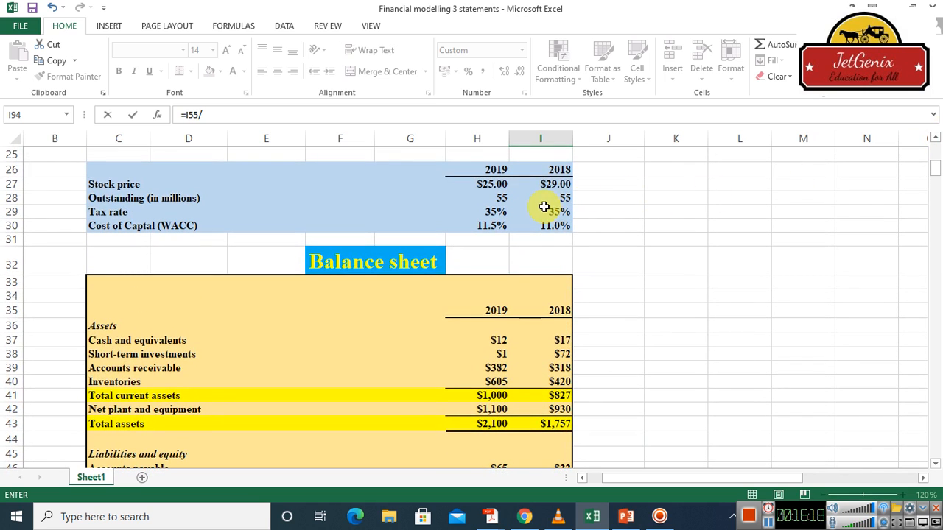
click(566, 199)
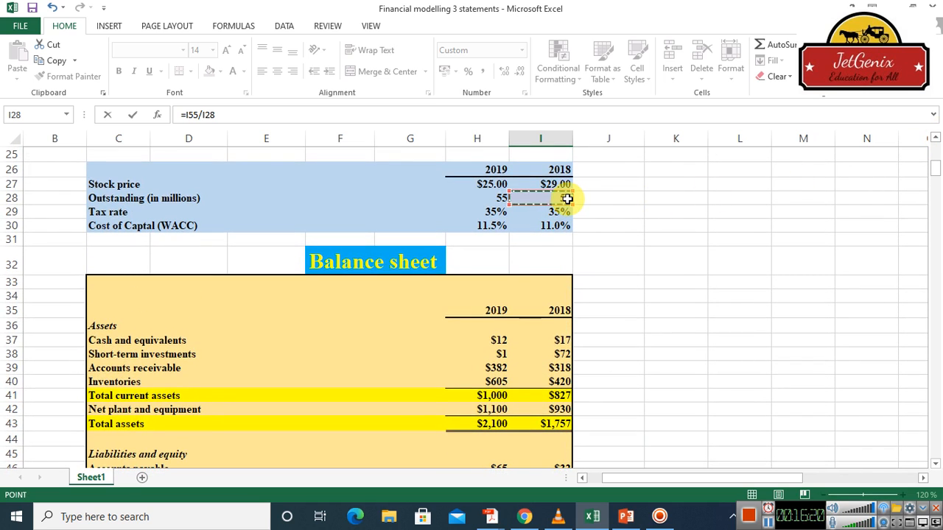
key(Return)
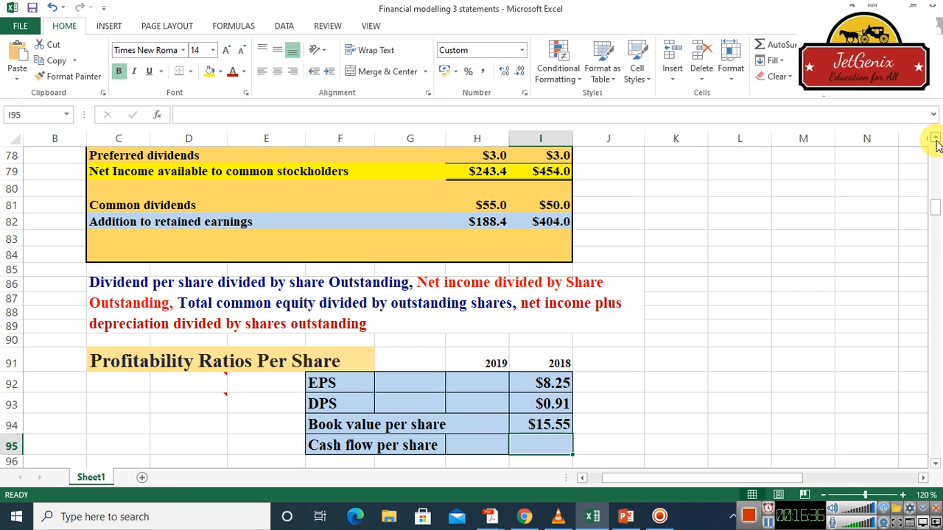
Step: Calculate 2018 cash flow per share in I95 by dividing net income plus depreciation by outstanding shares, =(I79+I70)/I28
drag(936, 140, 935, 140)
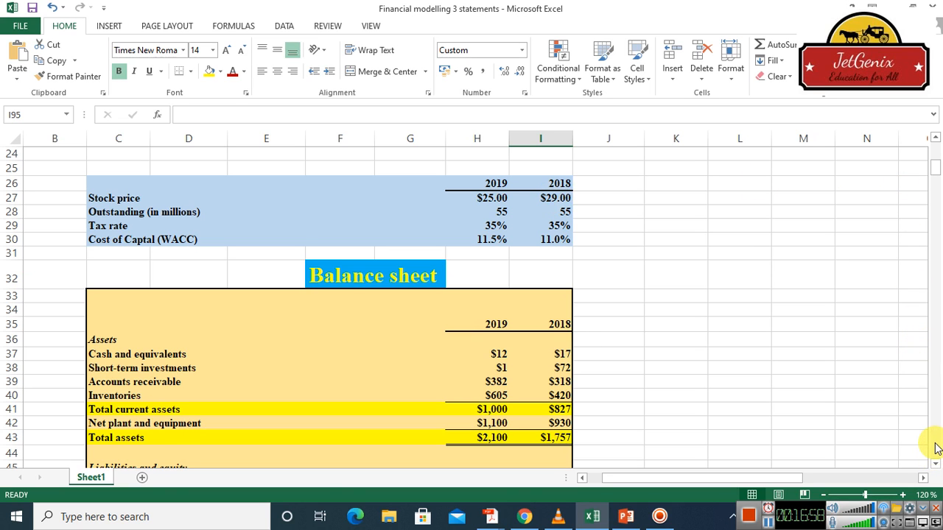
scroll(936, 450, down, 14)
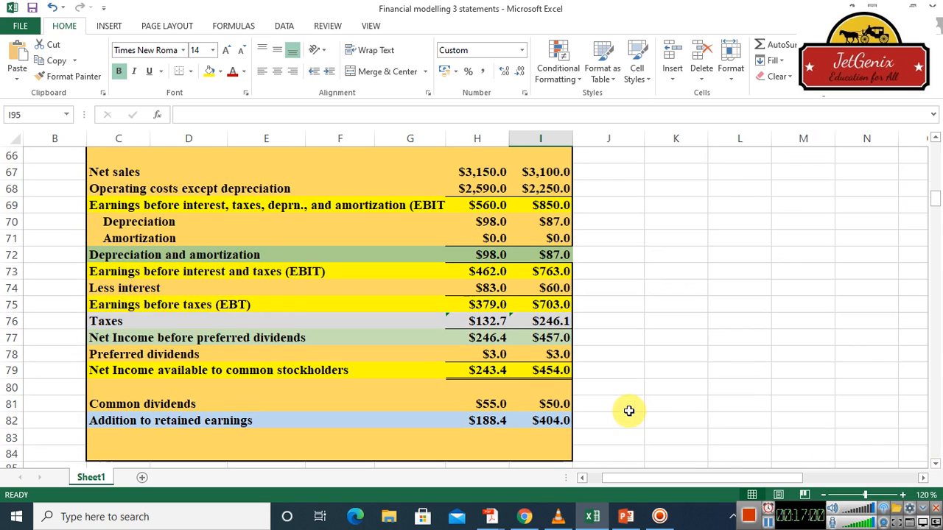
click(936, 464)
scroll(936, 464, down, 5)
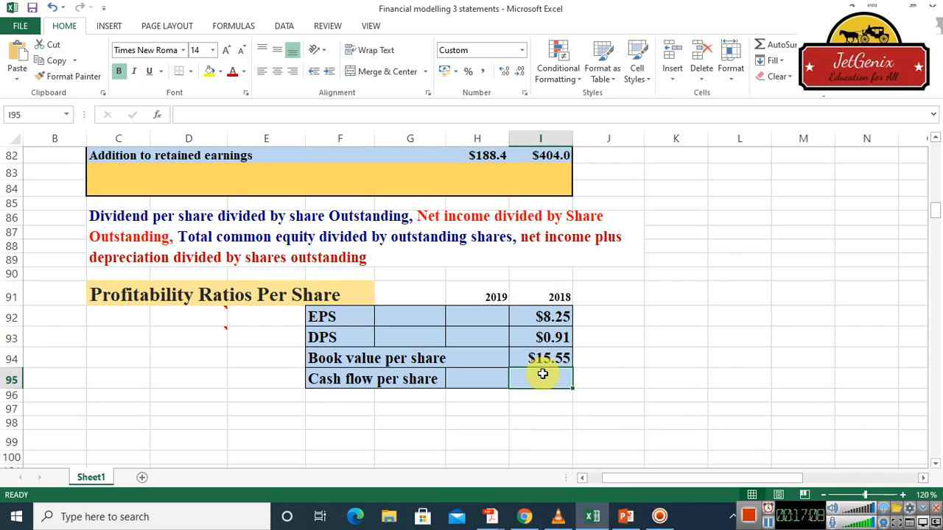
text(=)
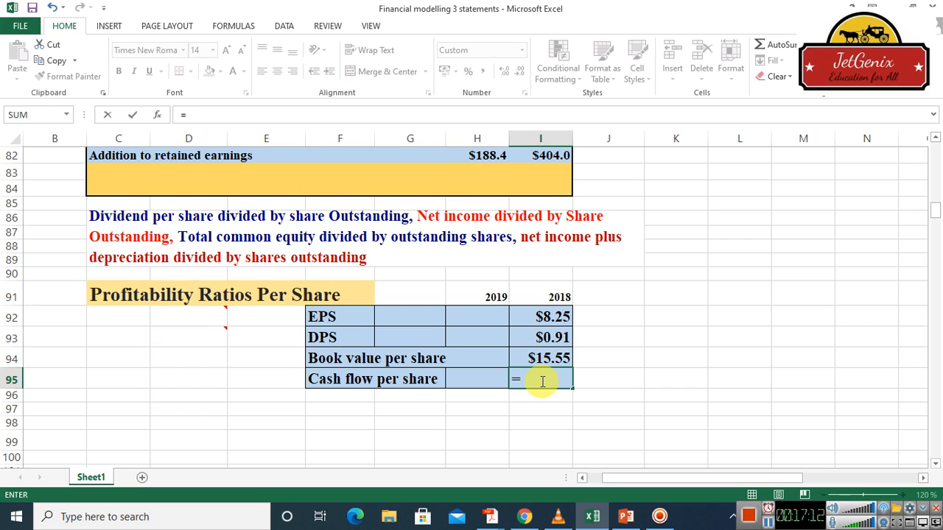
text(()
click(934, 138)
click(934, 139)
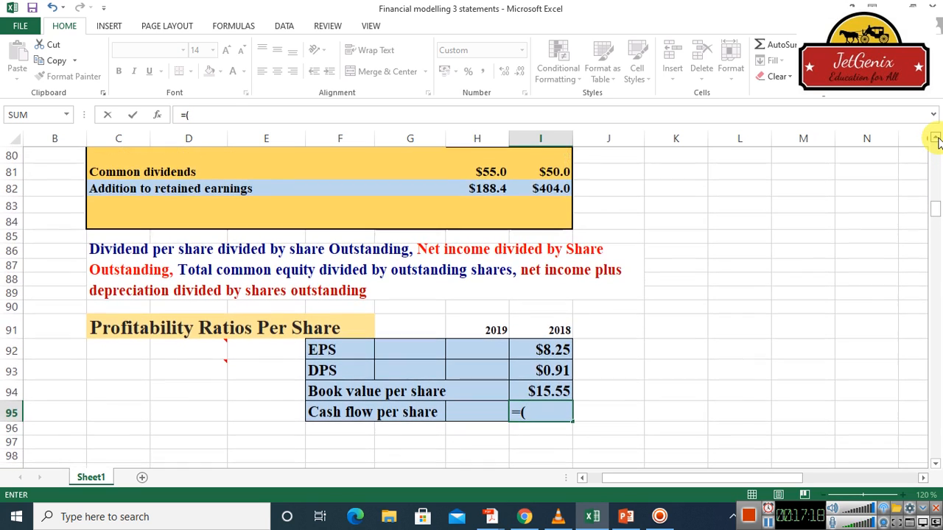
click(934, 138)
click(934, 138)
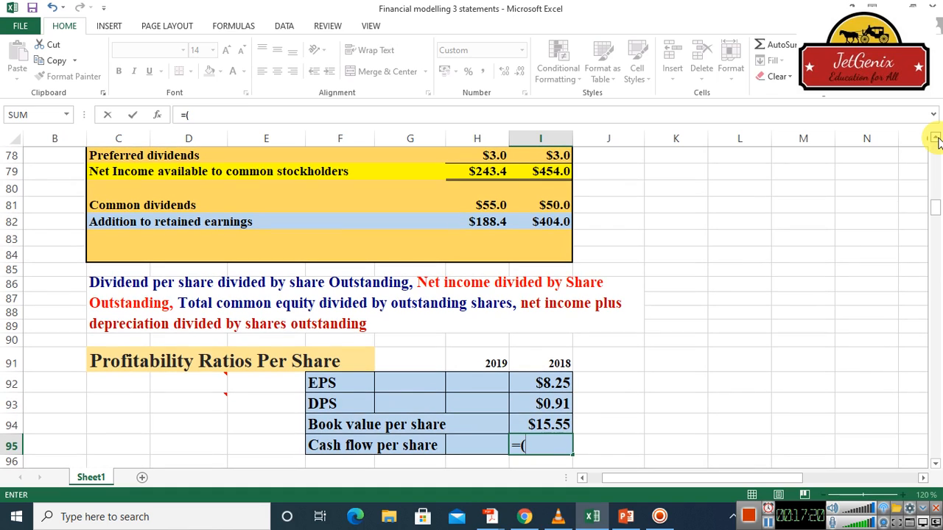
click(553, 171)
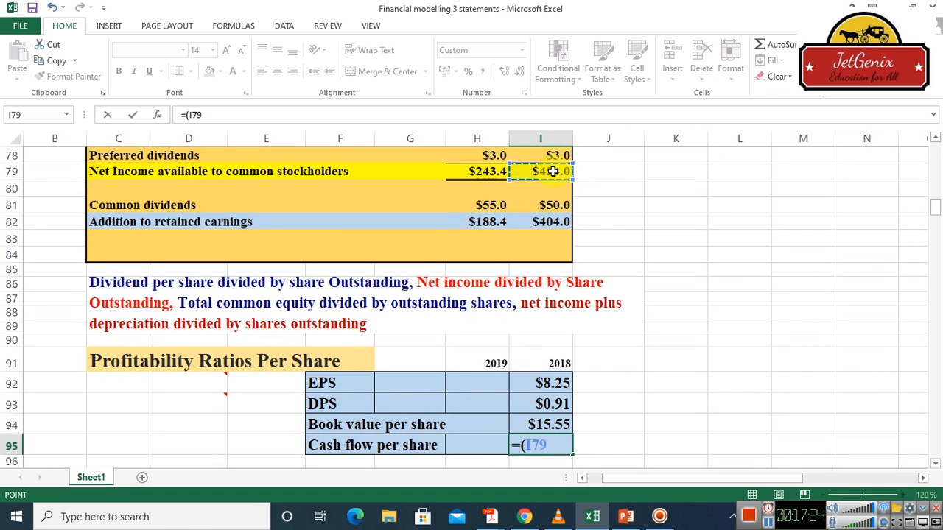
text(+)
click(936, 139)
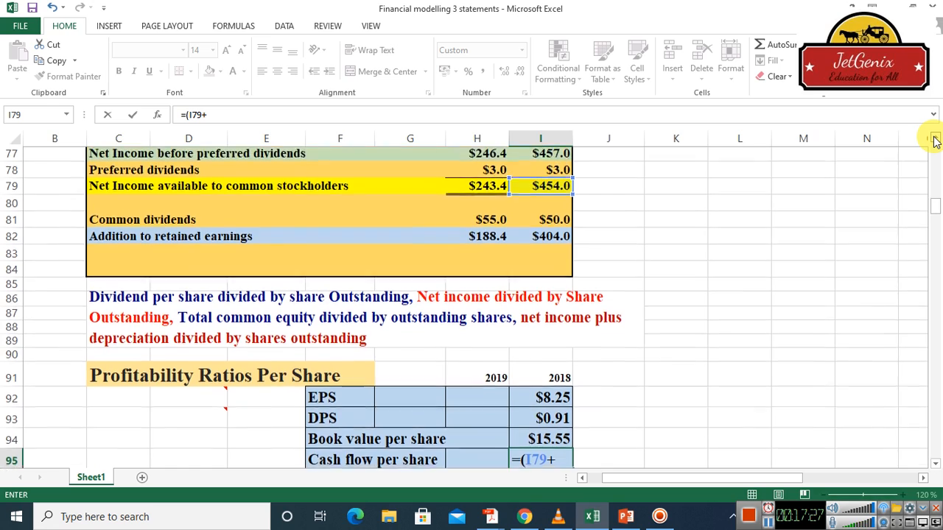
click(935, 138)
click(936, 139)
click(936, 138)
click(936, 139)
click(936, 139)
click(936, 138)
click(936, 138)
click(936, 139)
click(936, 138)
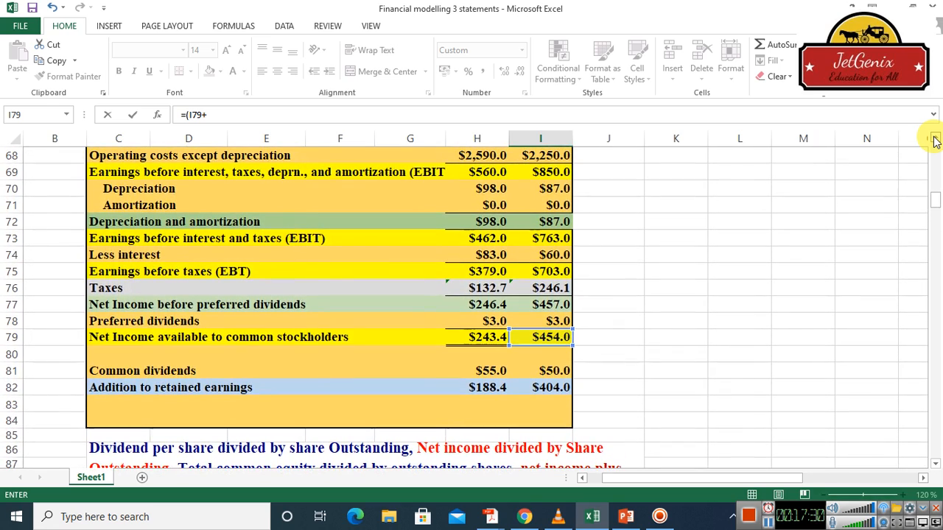
click(556, 189)
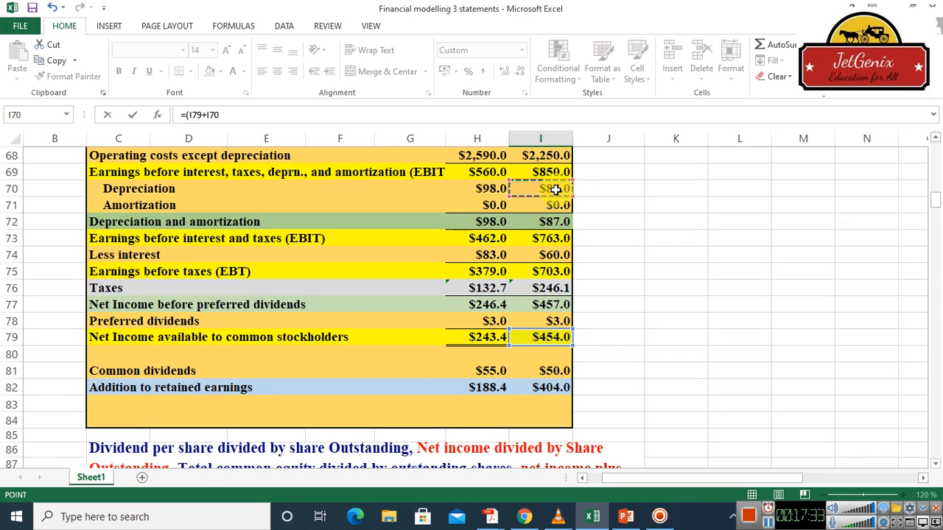
text())
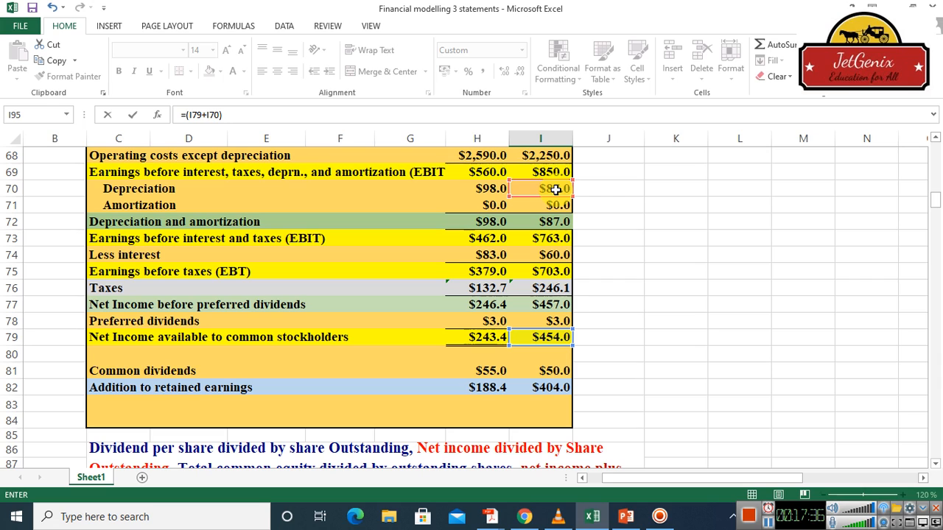
text(/)
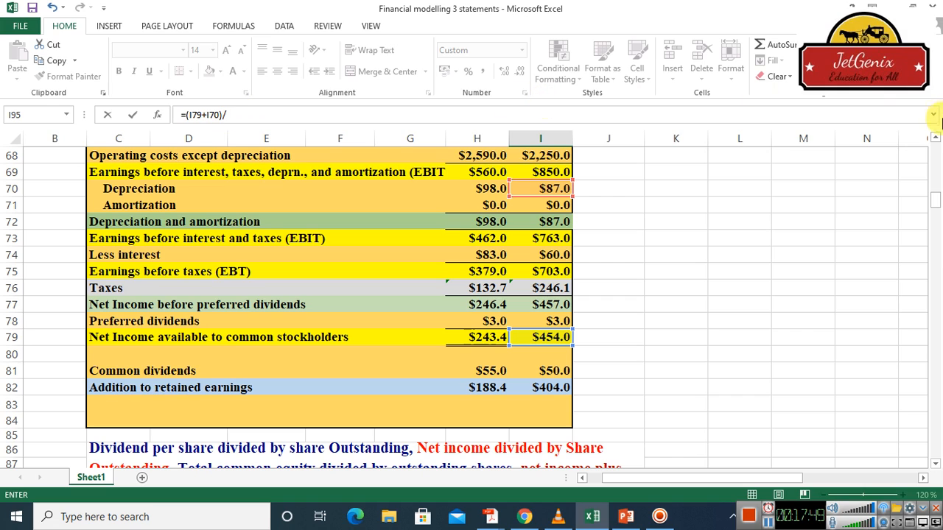
scroll(936, 140, up, 3)
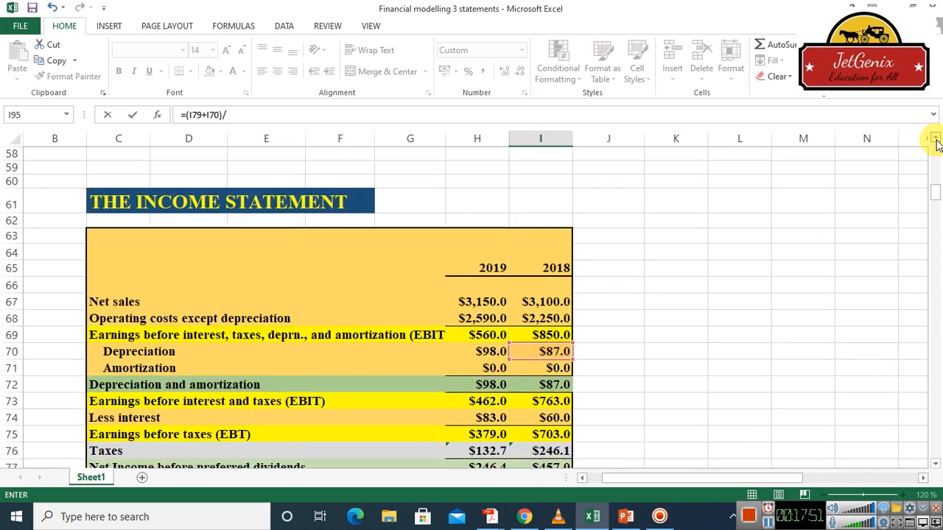
scroll(936, 143, up, 11)
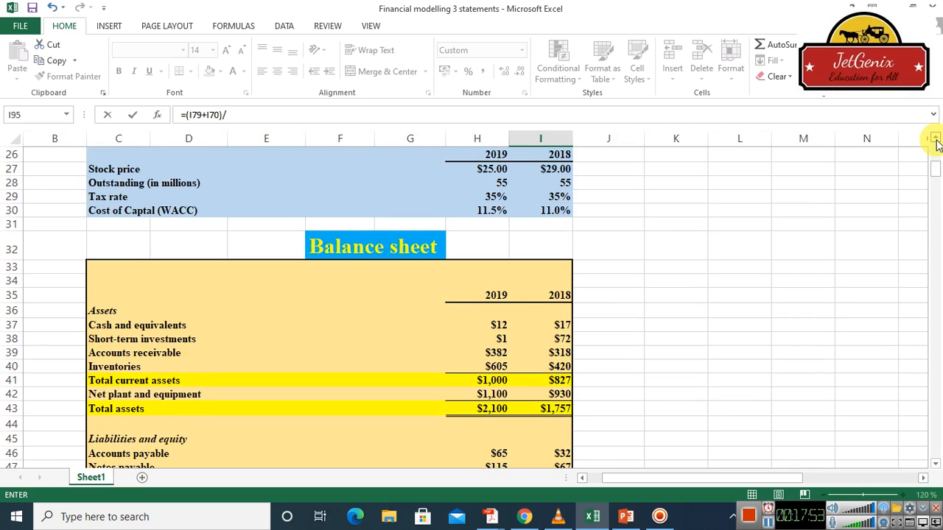
click(564, 185)
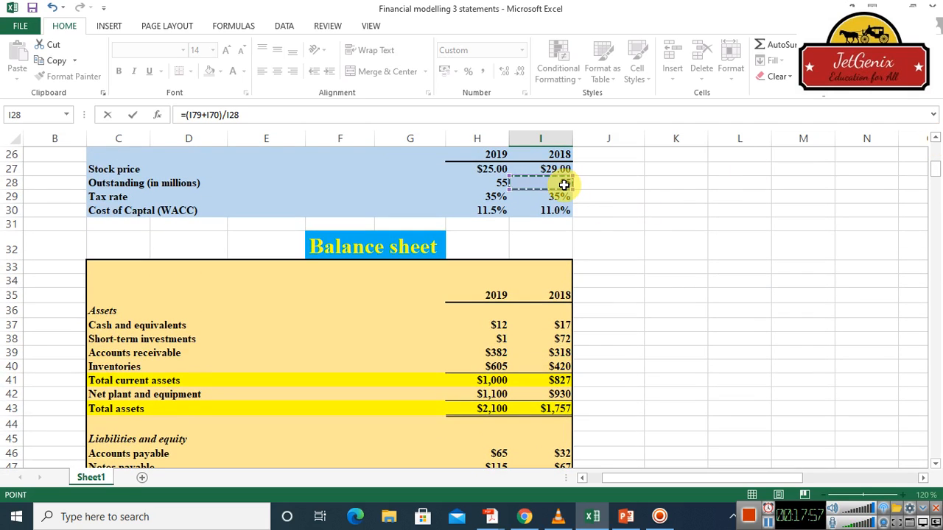
key(Return)
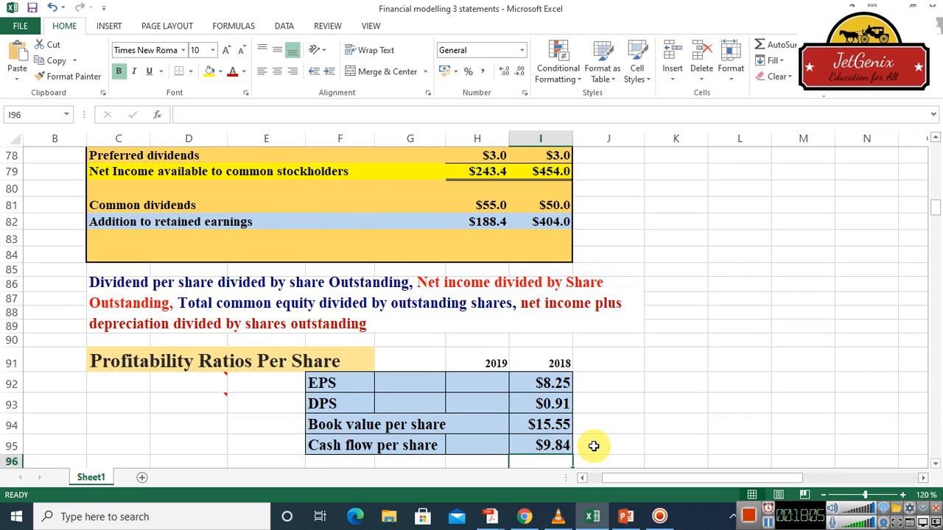
Step: Calculate 2019 EPS in H92 by dividing net income available to common stockholders by outstanding shares, =H79/H28
click(478, 384)
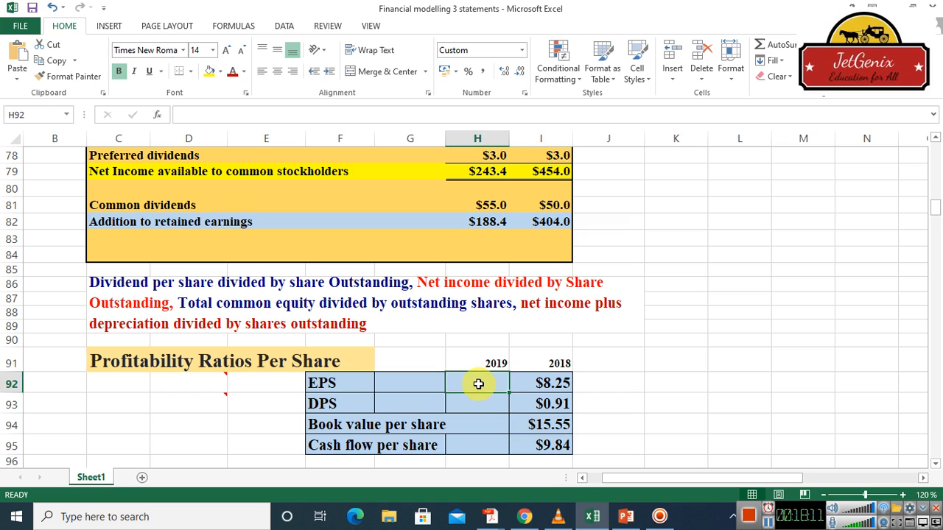
text(=)
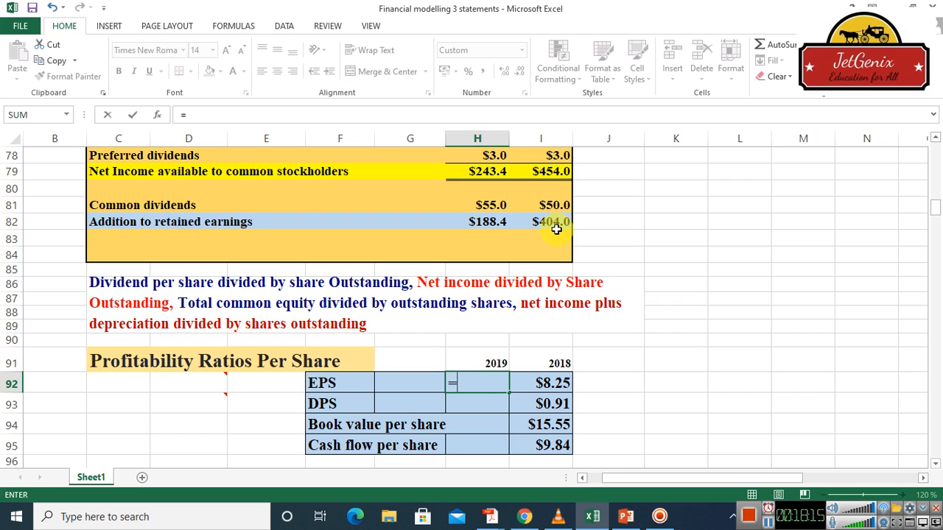
click(489, 171)
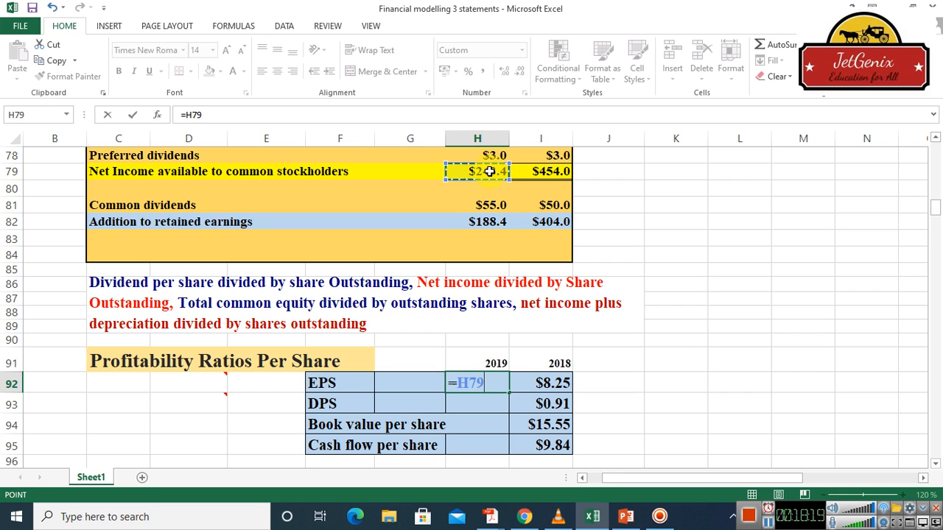
text(/)
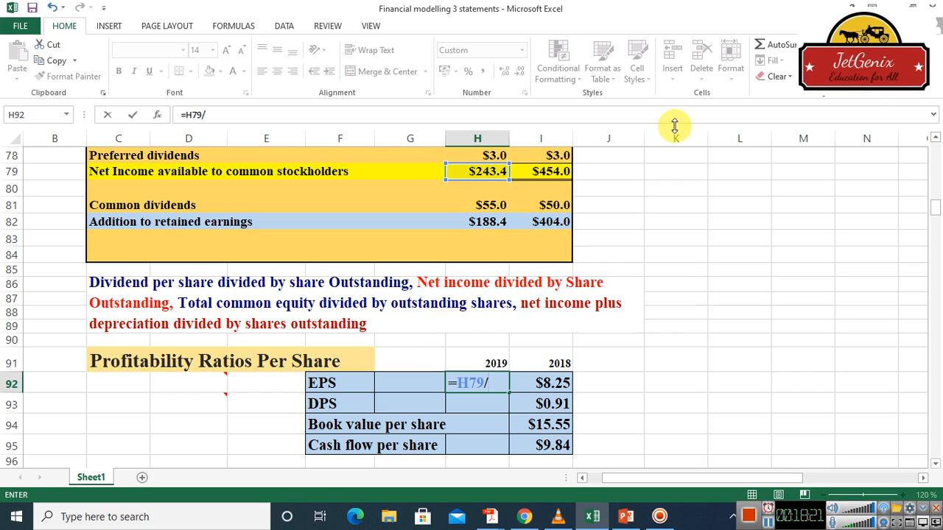
click(935, 139)
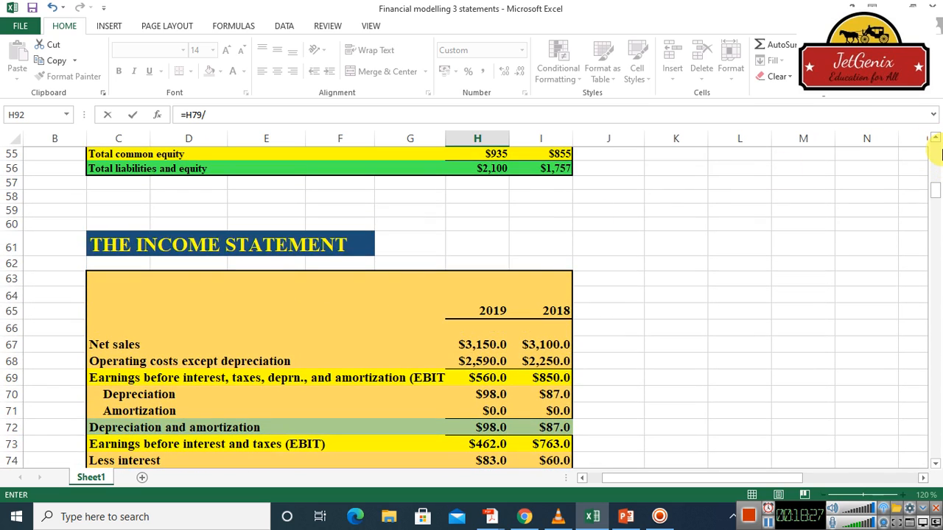
click(933, 148)
click(935, 140)
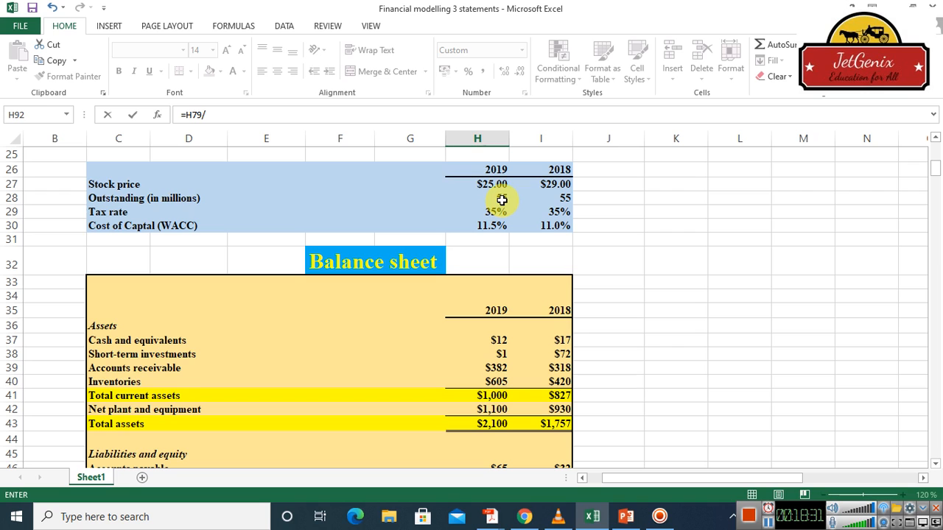
click(503, 202)
key(Return)
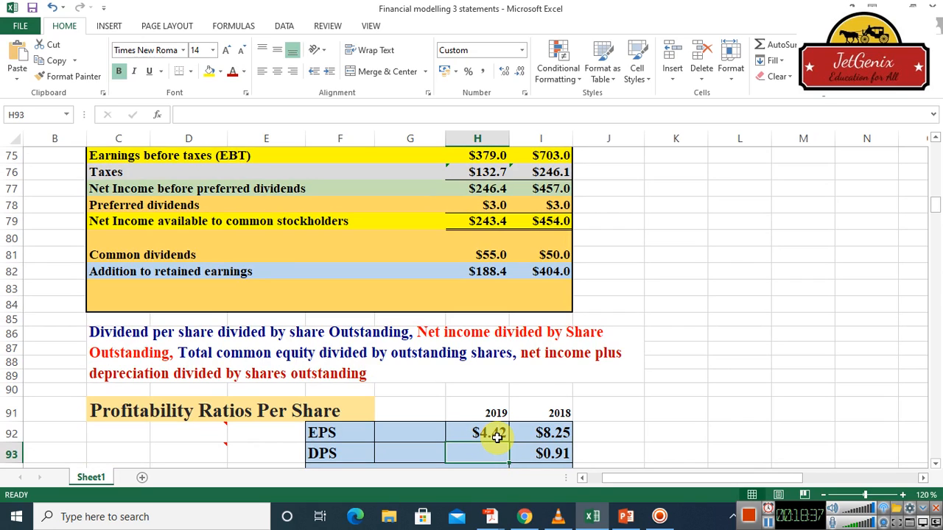
Step: Calculate 2019 DPS in H93 by dividing common dividends by outstanding shares, =H81/H28
text(=)
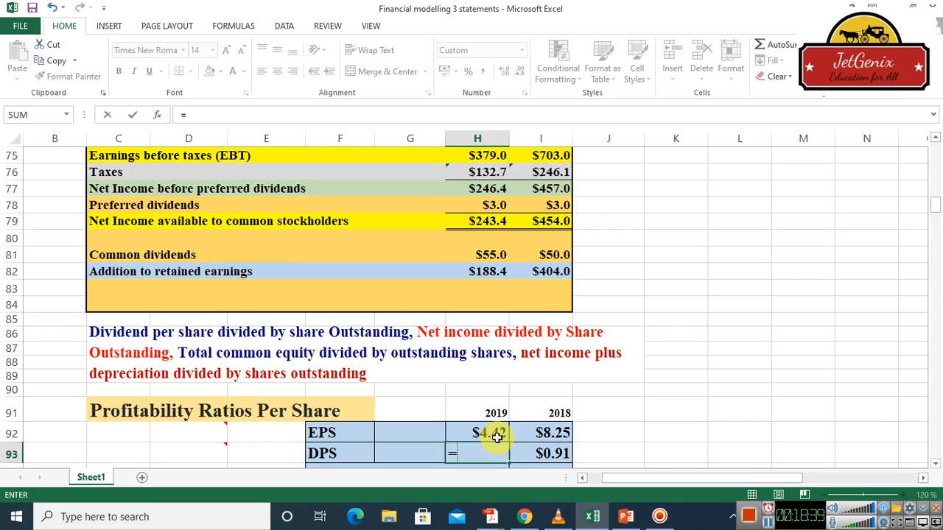
click(492, 255)
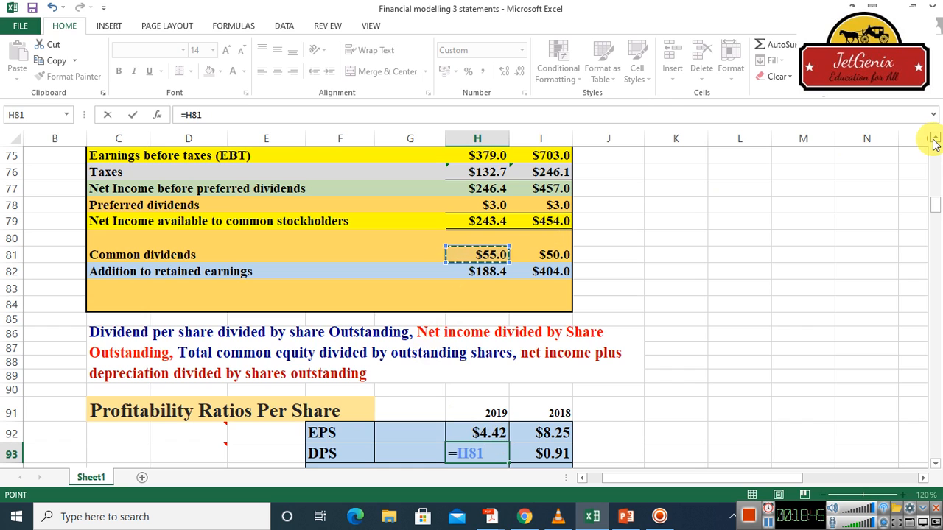
text(/)
drag(932, 140, 932, 140)
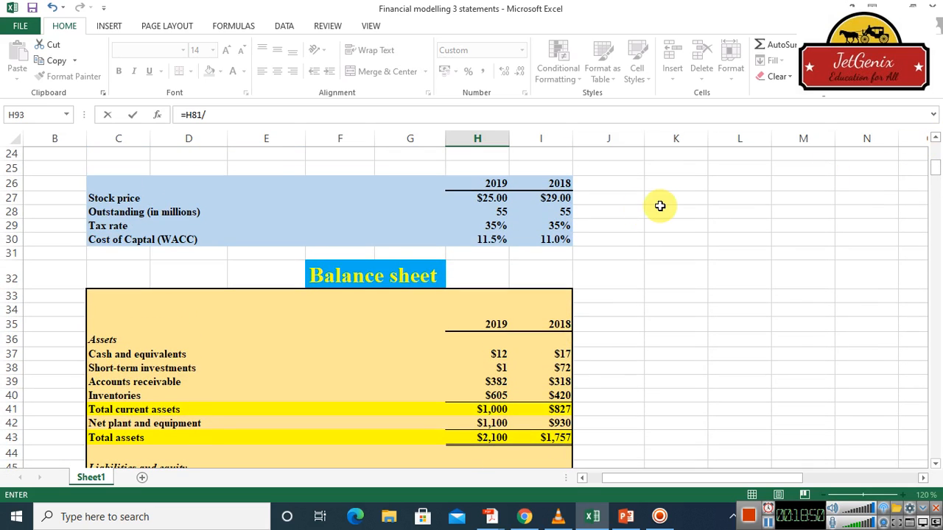
click(499, 212)
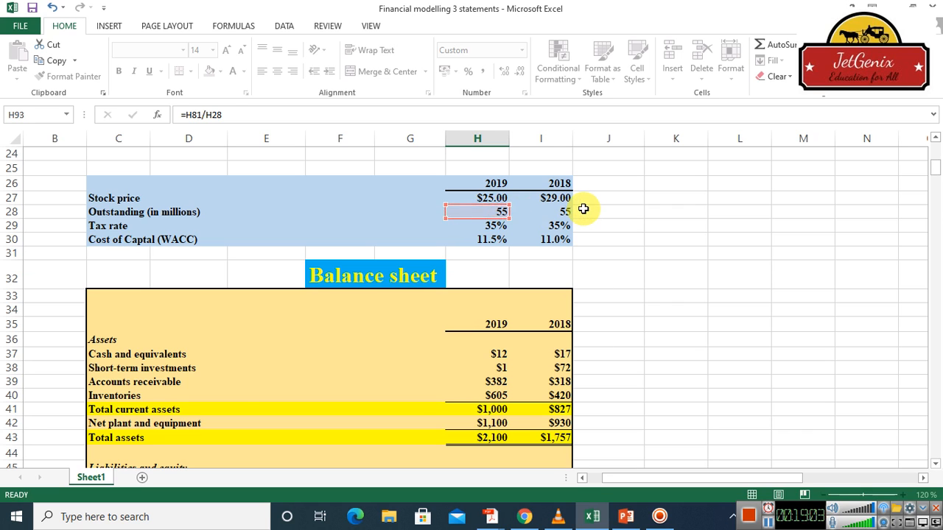
key(Escape)
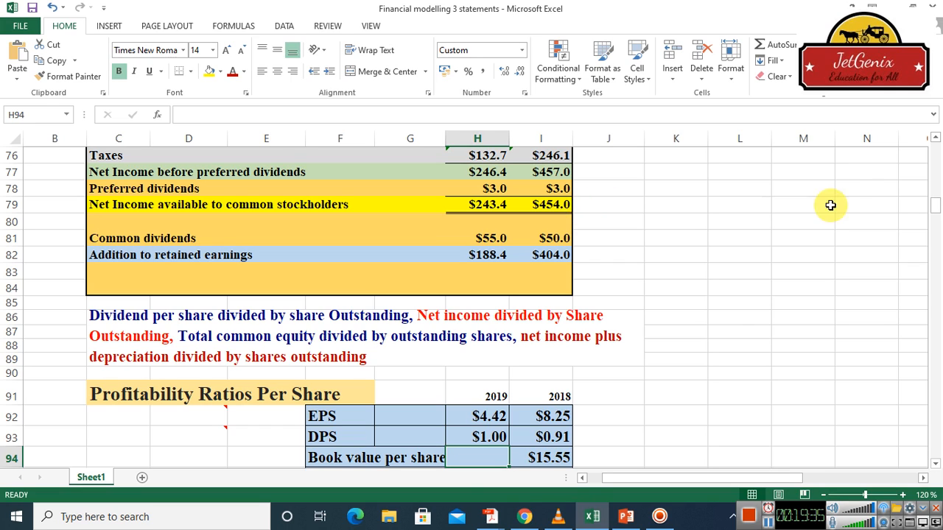
Step: Calculate 2019 book value per share in H94 by dividing total common equity by outstanding shares, =H55/H28
click(936, 465)
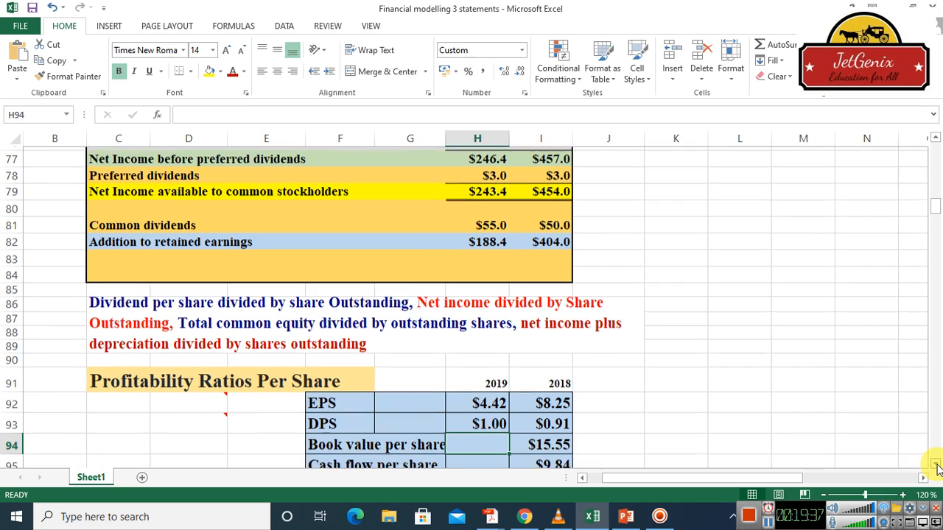
click(936, 465)
click(936, 465)
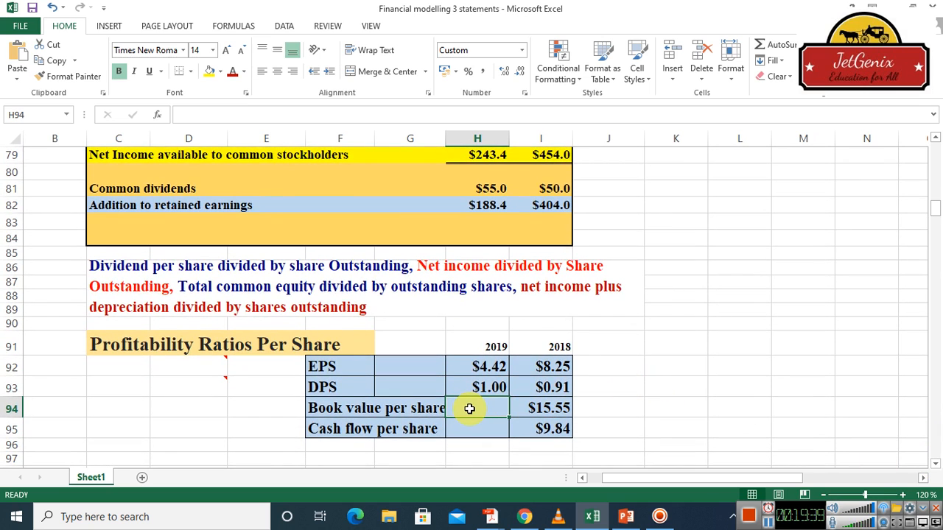
text(=)
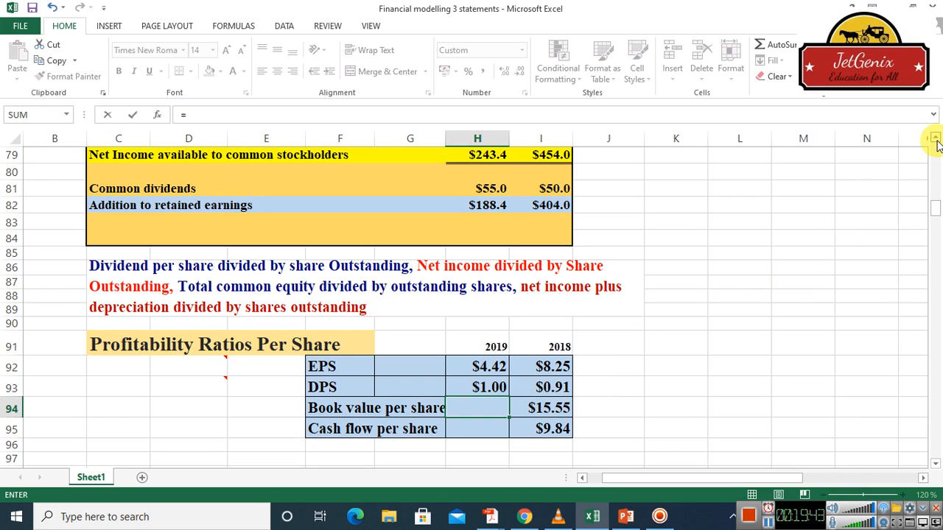
drag(936, 140, 936, 141)
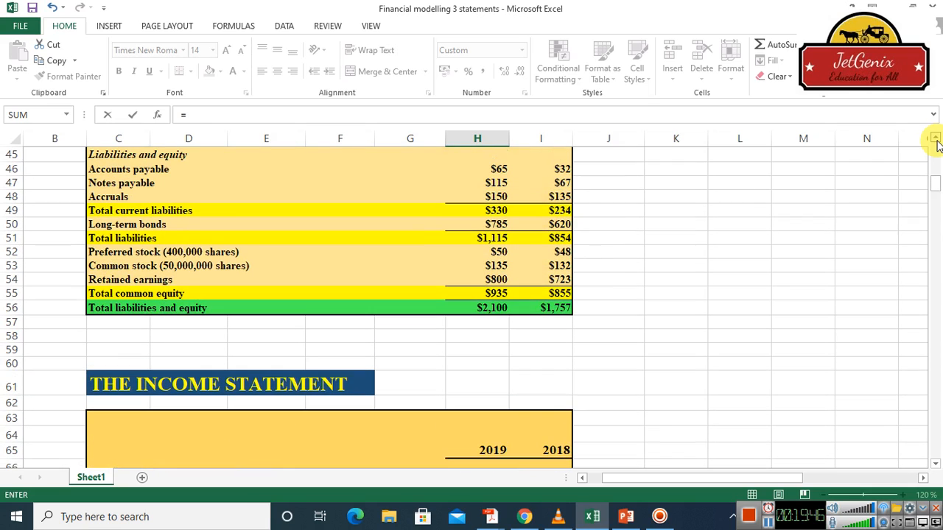
click(498, 294)
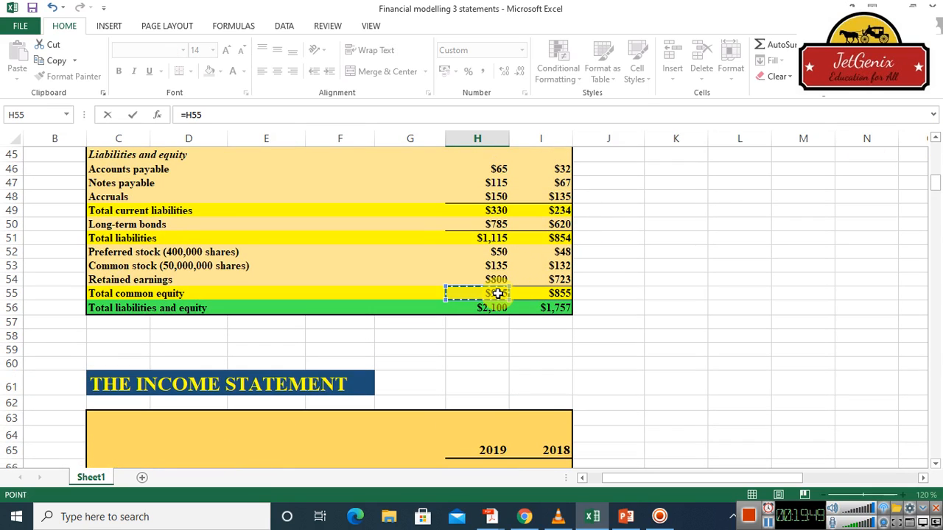
text(/)
click(935, 138)
click(935, 138)
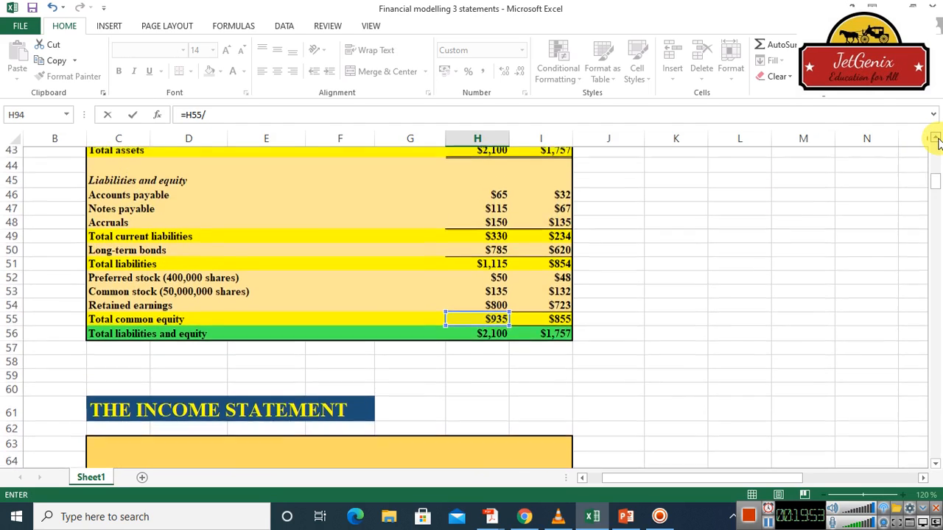
drag(935, 138, 935, 138)
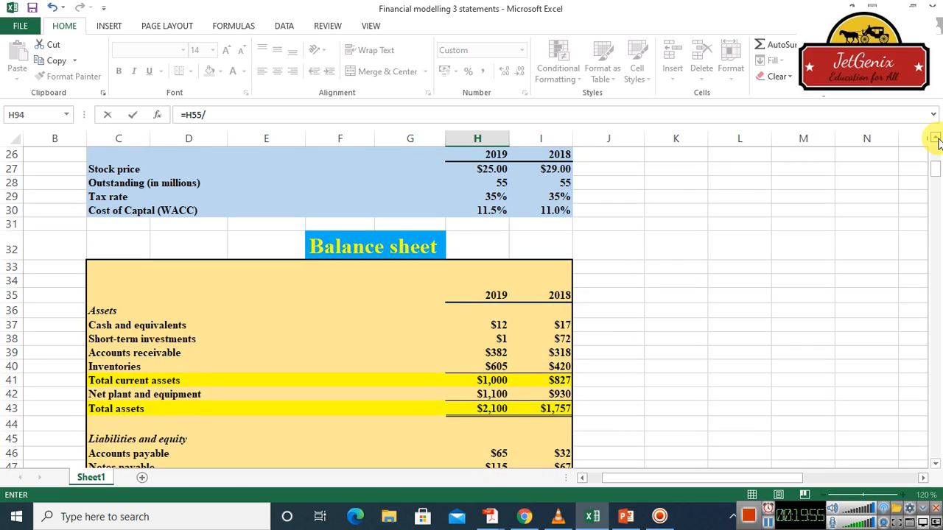
click(498, 183)
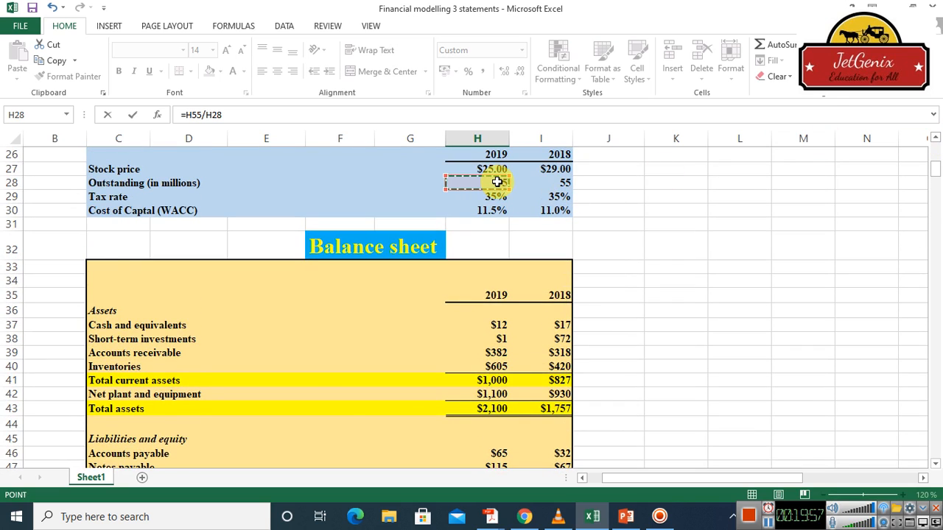
key(Return)
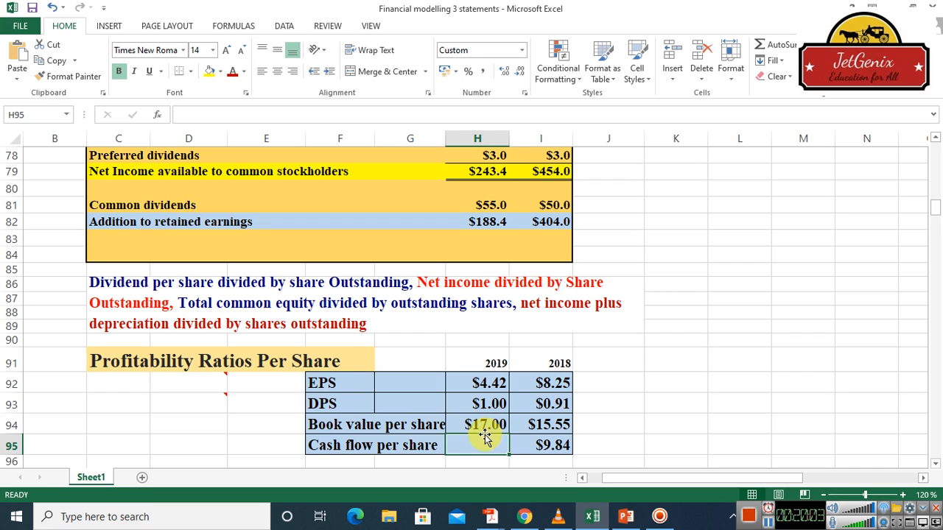
Step: Calculate 2019 cash flow per share in H95 by dividing net income plus depreciation by outstanding shares, =(H79+H70)/H28
text(=)
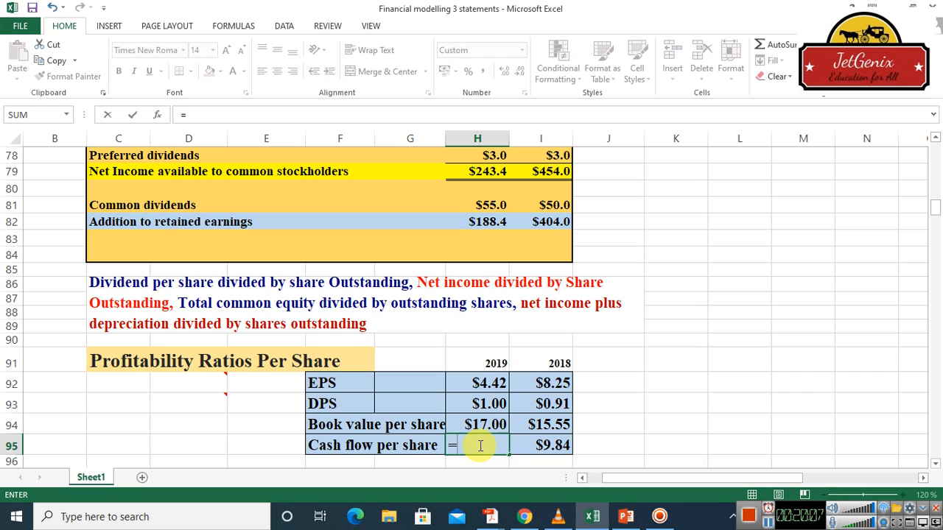
text(()
click(486, 182)
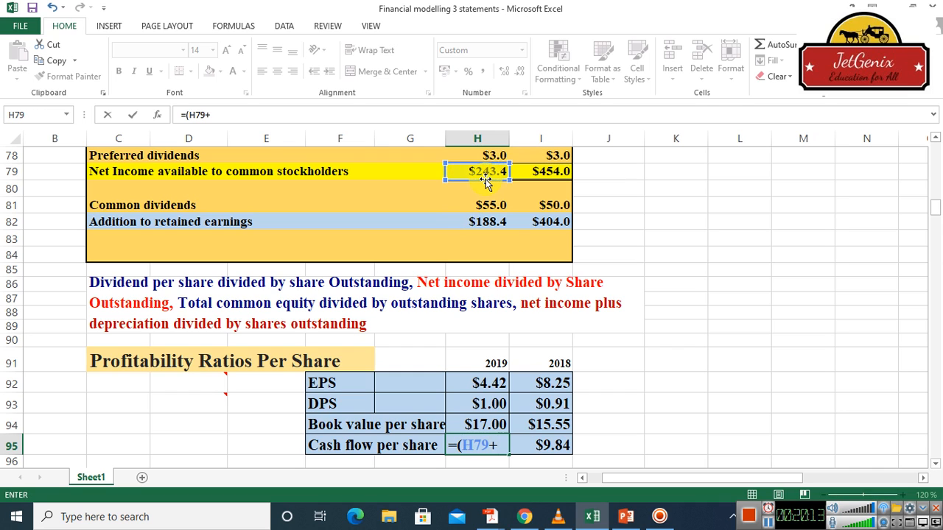
click(934, 141)
click(935, 142)
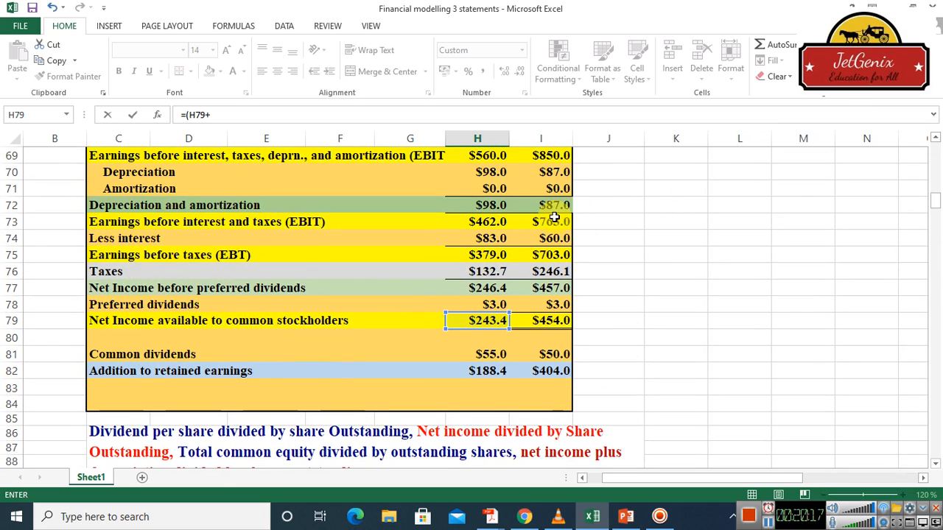
click(494, 174)
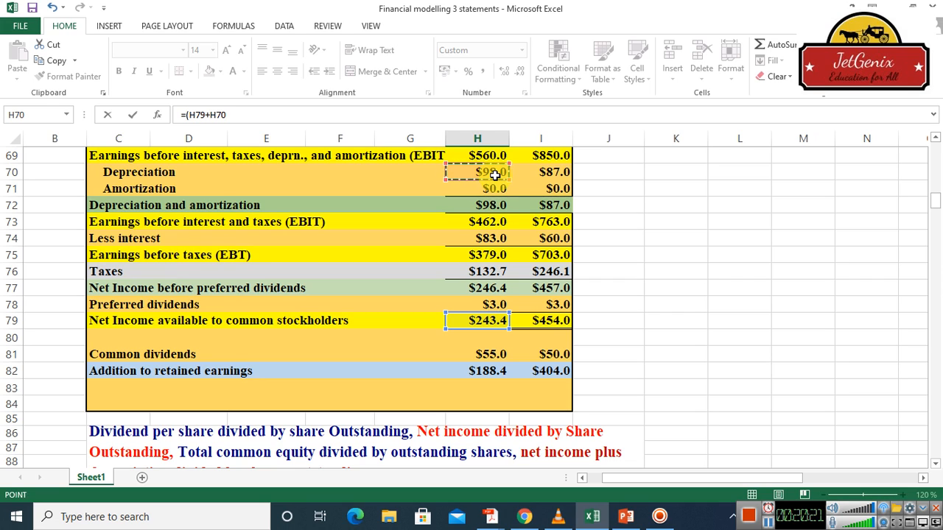
text()/)
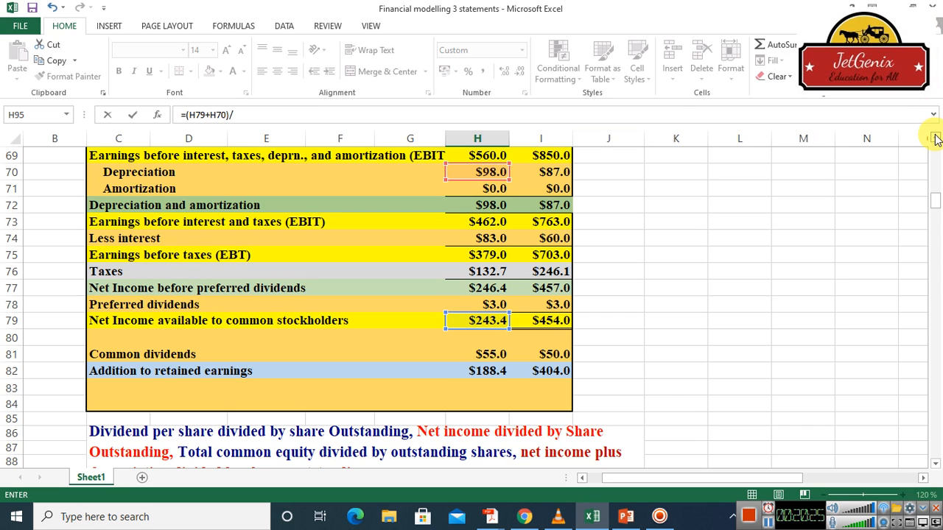
scroll(936, 139, up, 7)
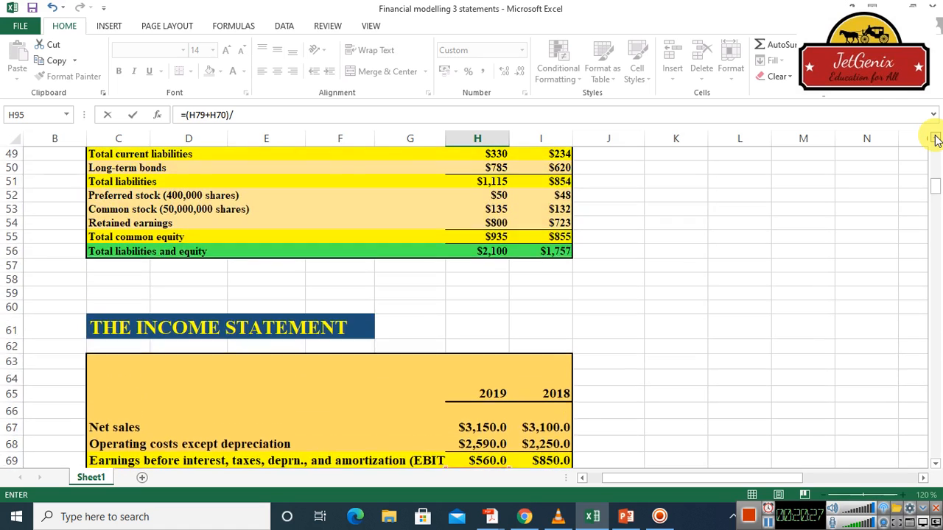
scroll(935, 140, up, 6)
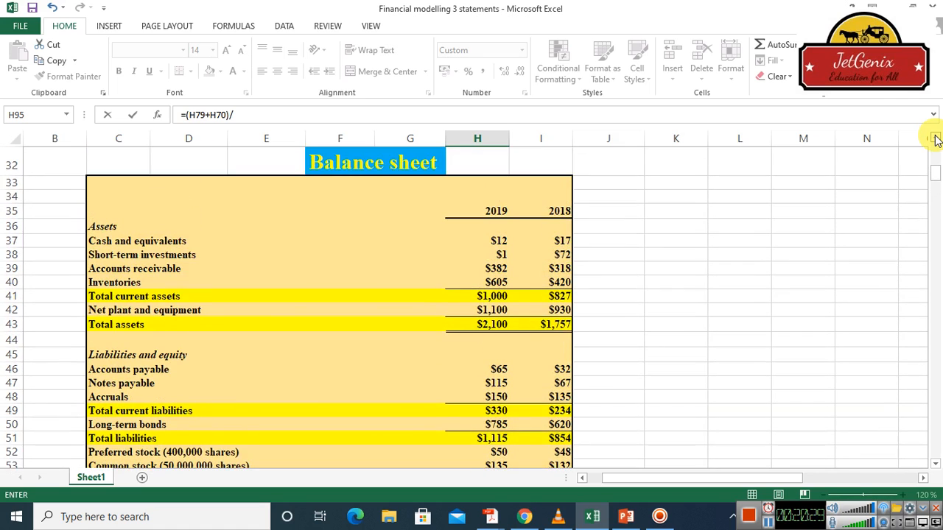
scroll(935, 140, up, 4)
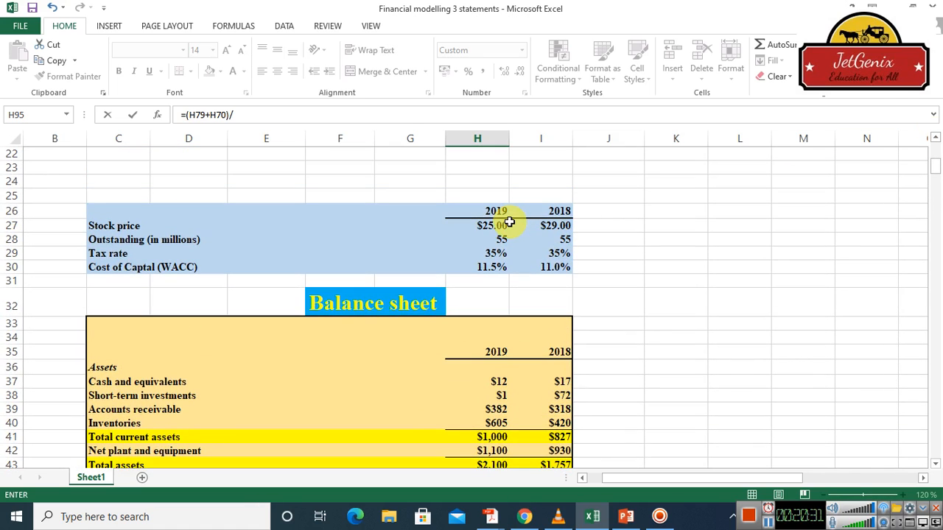
click(501, 239)
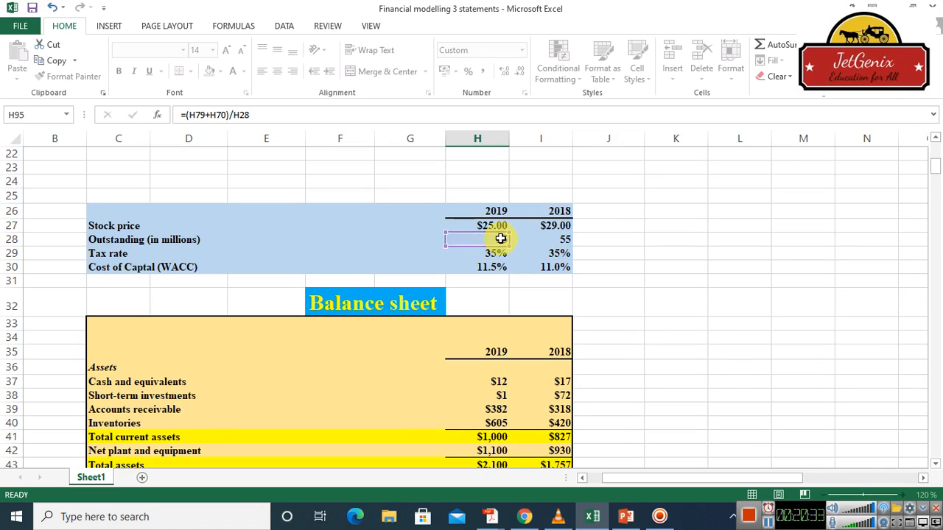
key(Return)
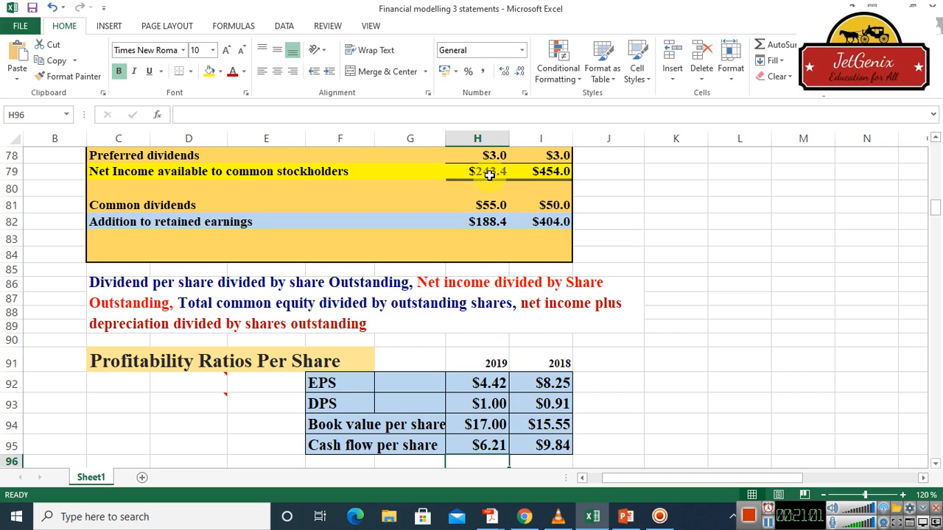
Step: Test the model's links by setting common dividends to 60 for 2019 in H81 and 78 for 2018 in I81
click(491, 205)
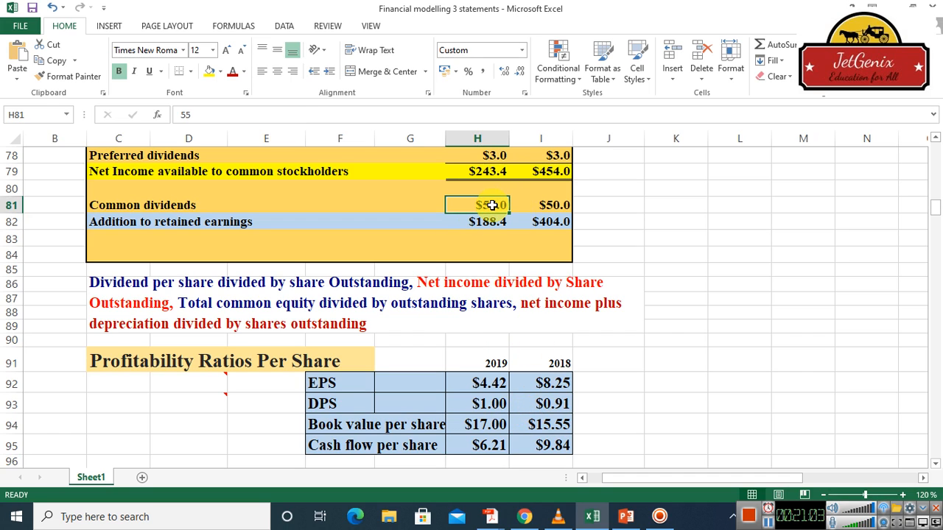
text(6)
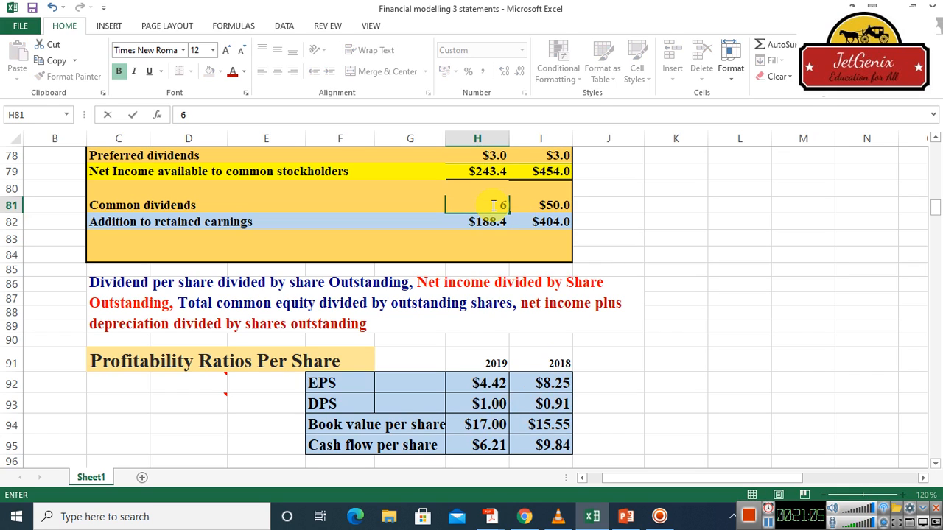
text(0)
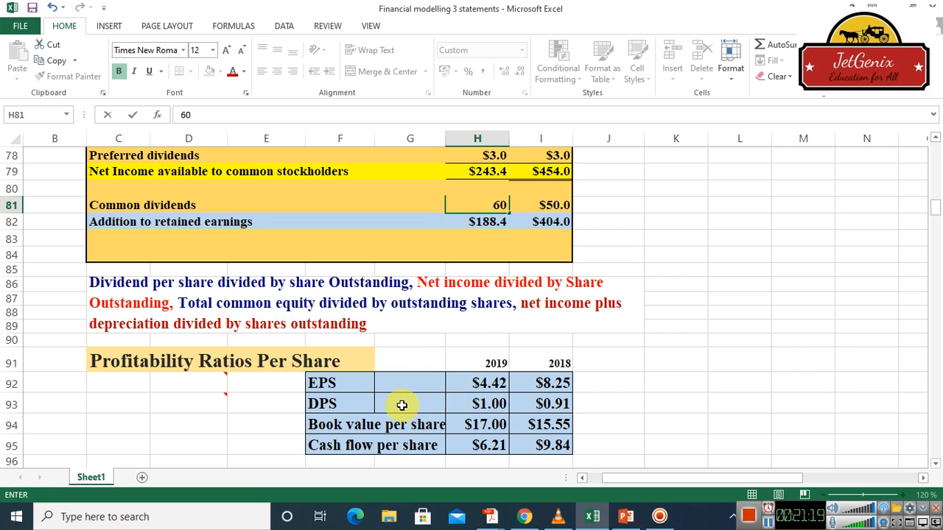
key(Return)
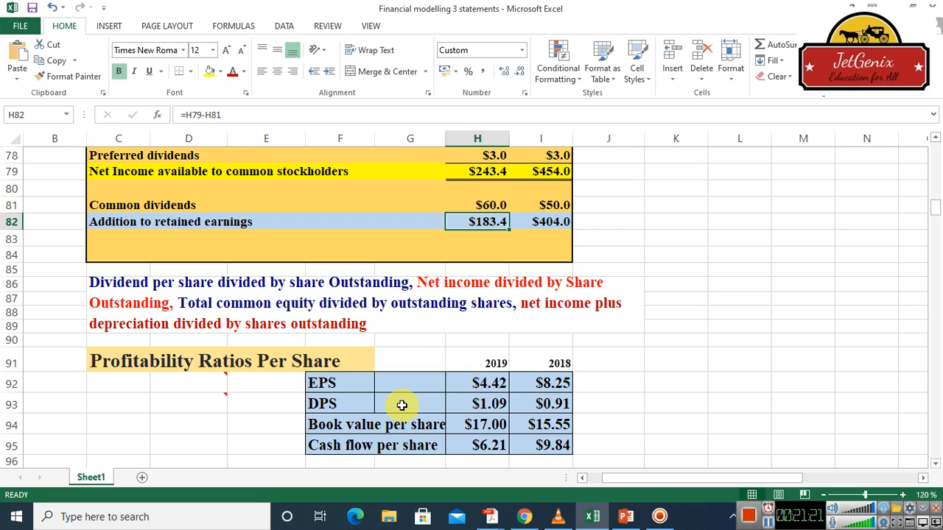
click(553, 206)
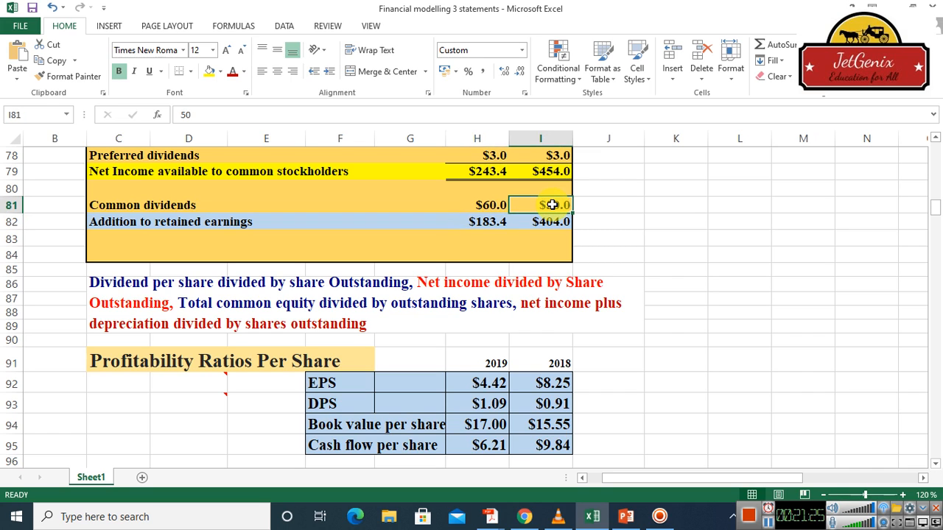
text(78)
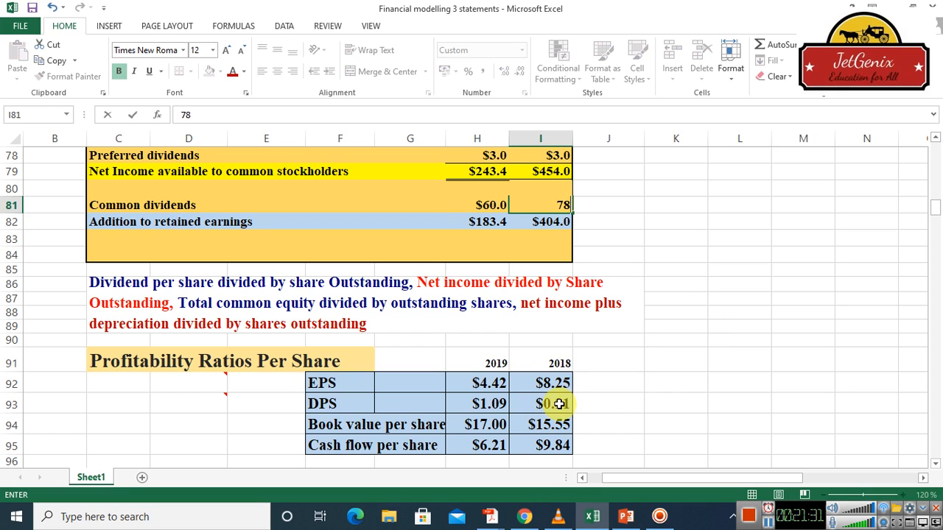
key(Return)
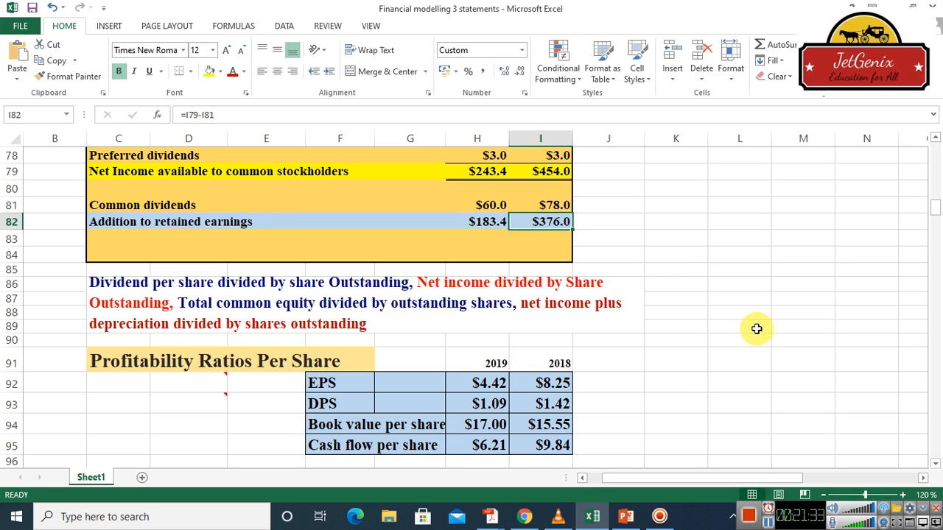
Step: Undo both test changes to the 2018 and 2019 common dividends
key(ctrl+z)
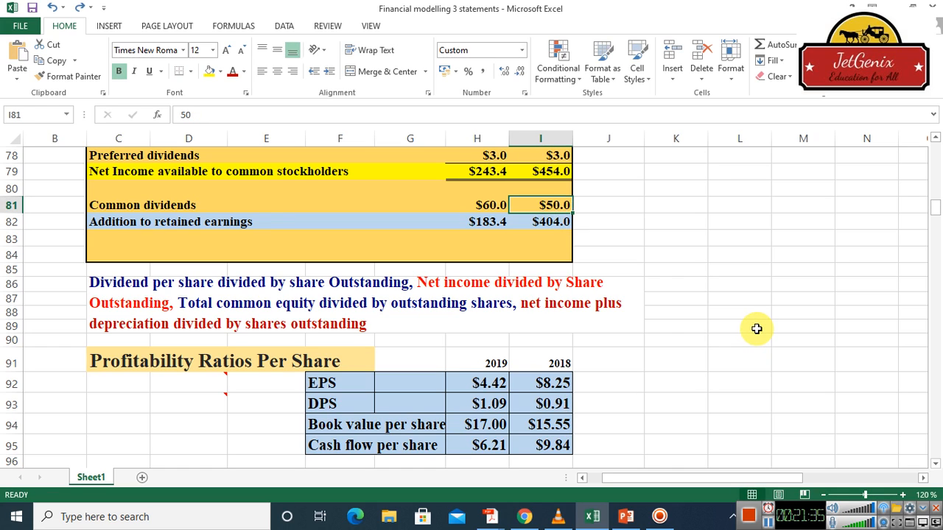
key(ctrl+z)
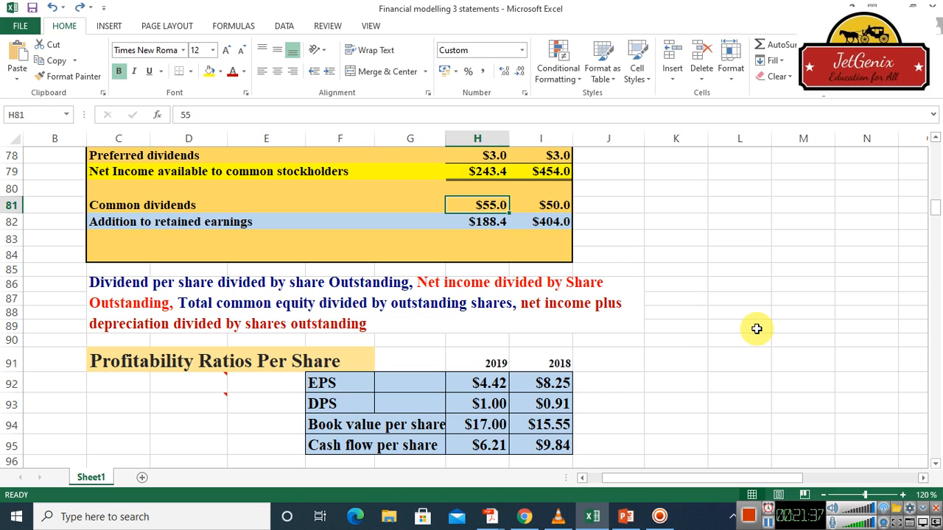